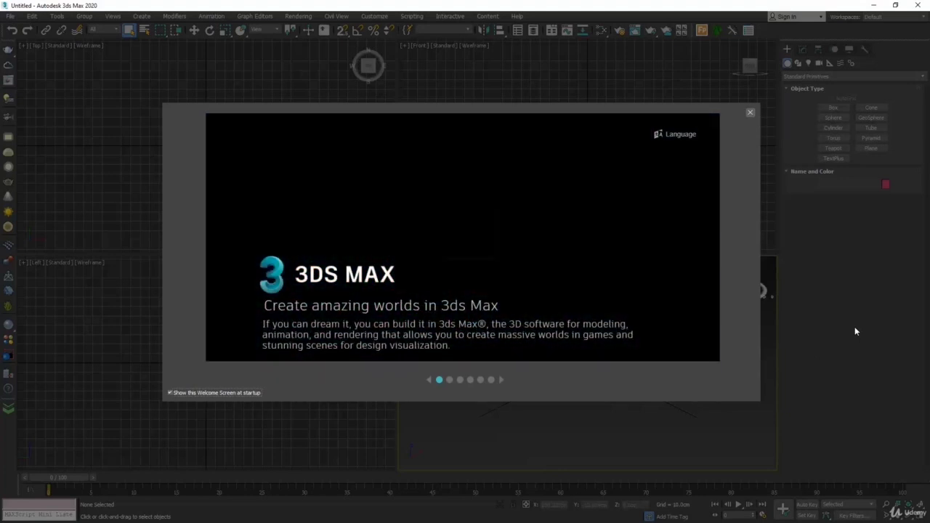
# Browse the Welcome Screen slides, turn off showing it at startup, and close it.
pyautogui.click(460, 380)
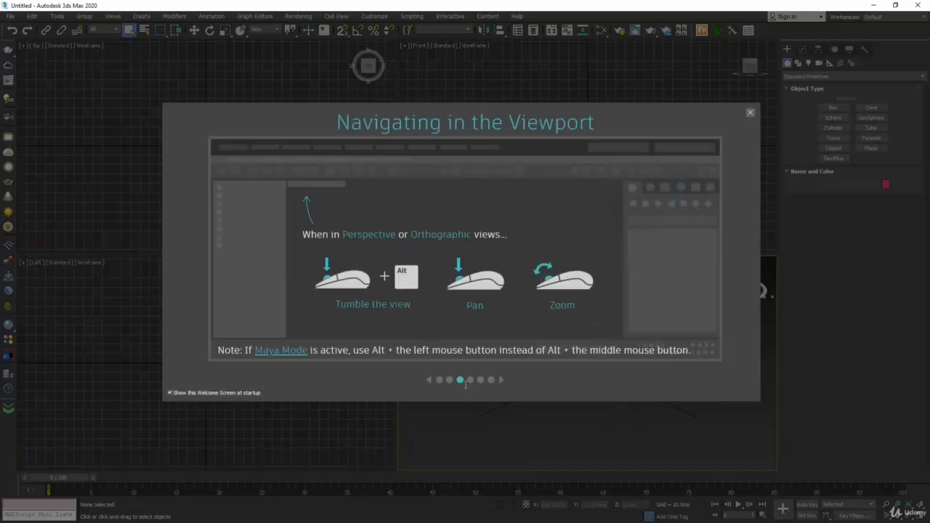
pyautogui.click(471, 382)
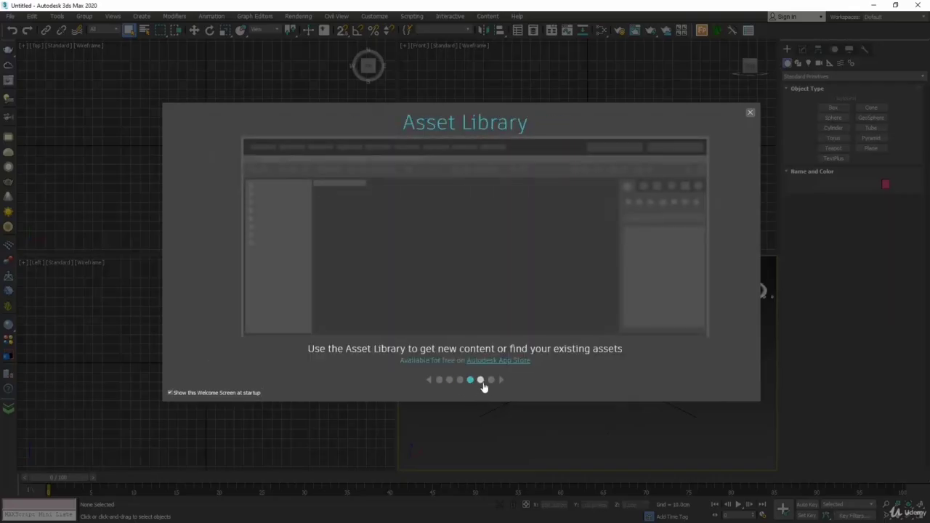
pyautogui.click(480, 380)
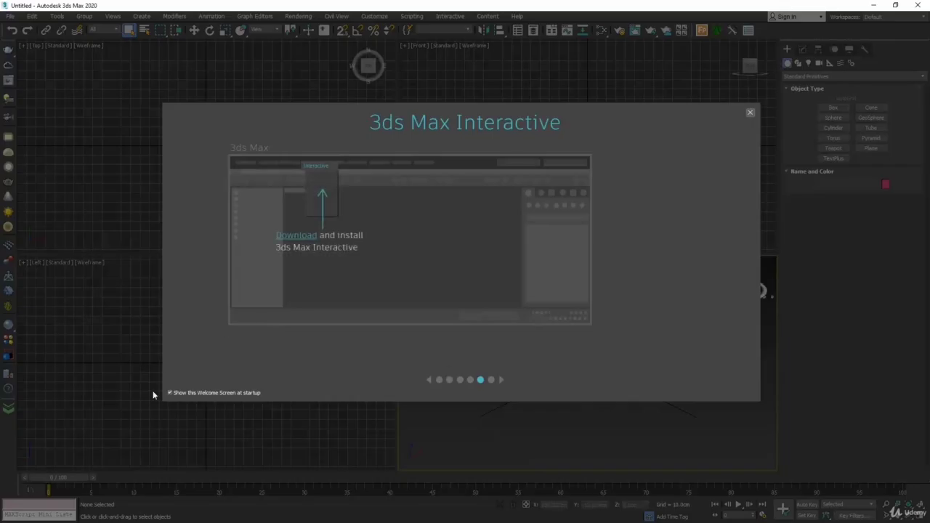
pyautogui.click(209, 393)
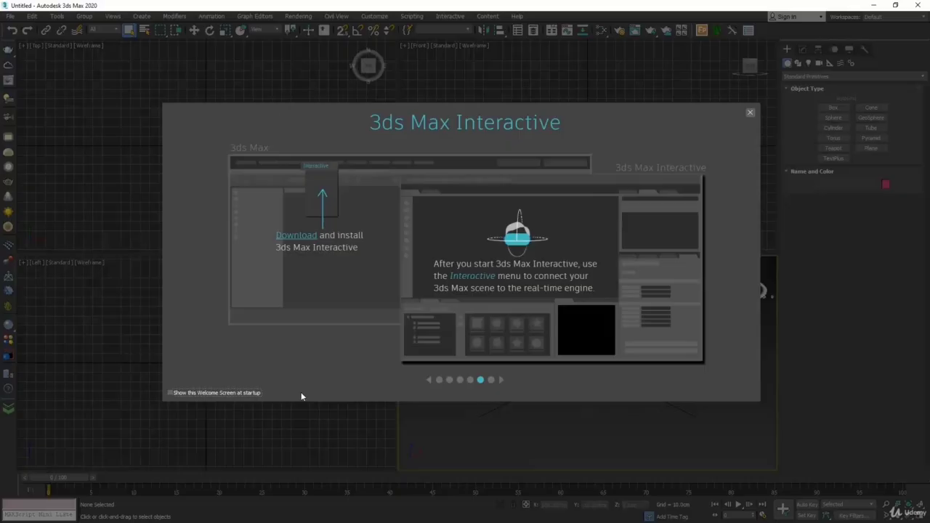
pyautogui.click(749, 113)
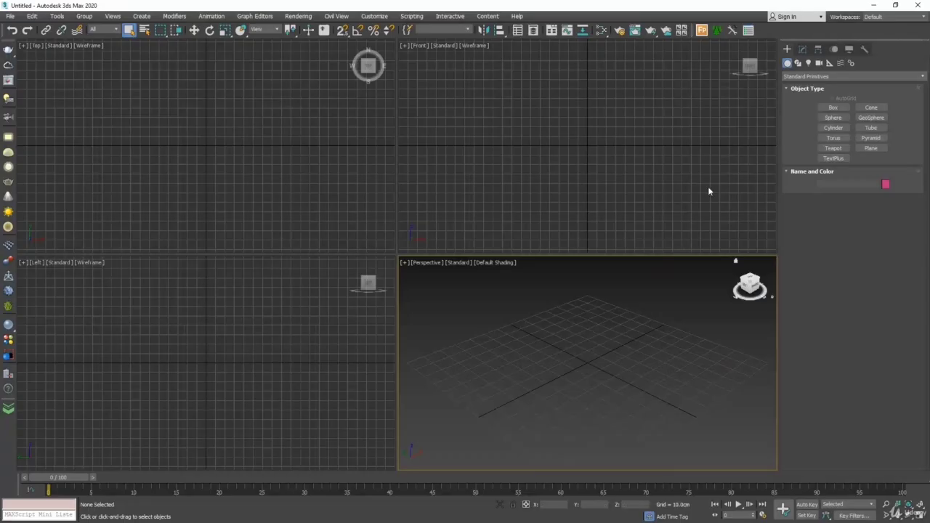
# Reopen the Welcome Screen from the help resources and close it again.
pyautogui.click(516, 16)
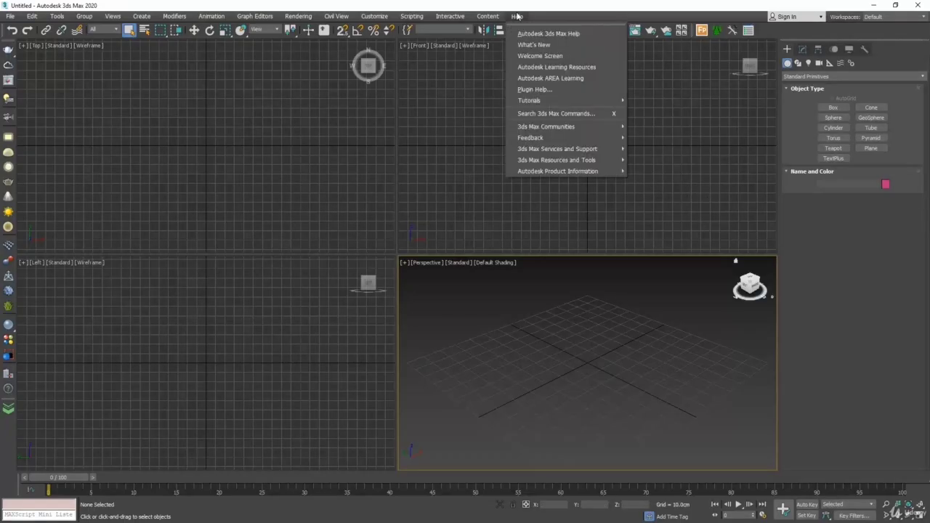
pyautogui.click(538, 54)
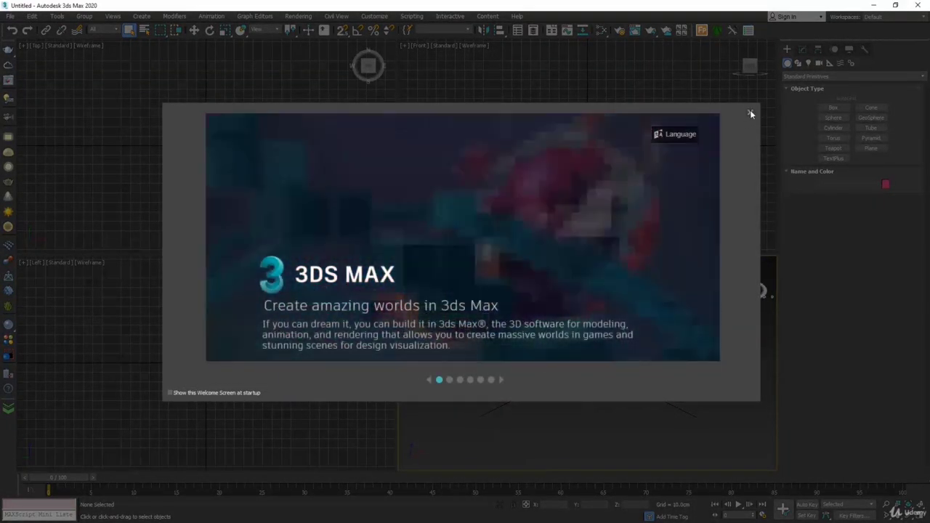
pyautogui.click(751, 112)
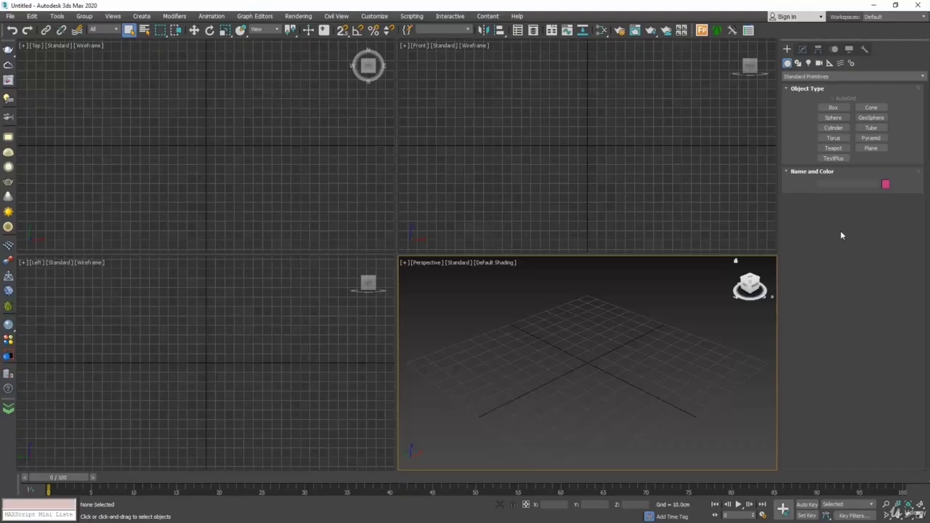
# View the Modify controls and return to the Create controls for Standard Primitives.
pyautogui.click(802, 50)
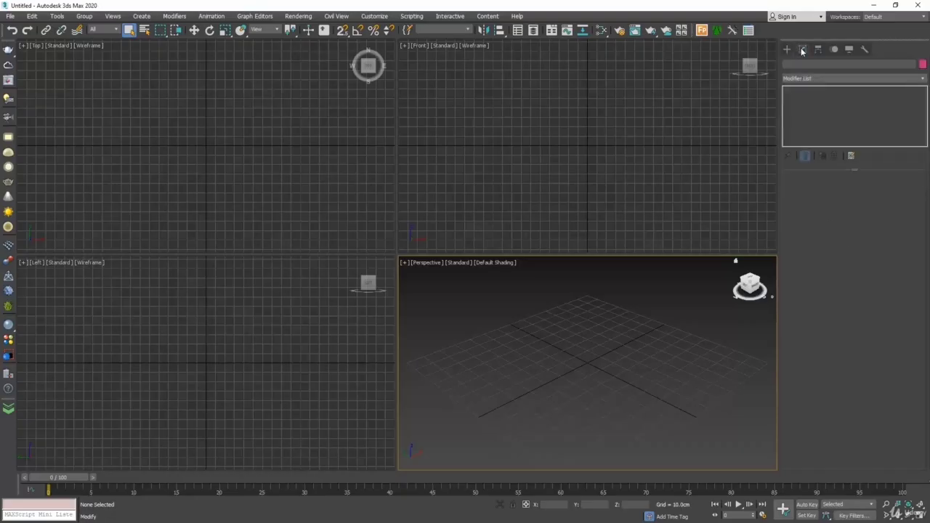
pyautogui.click(789, 49)
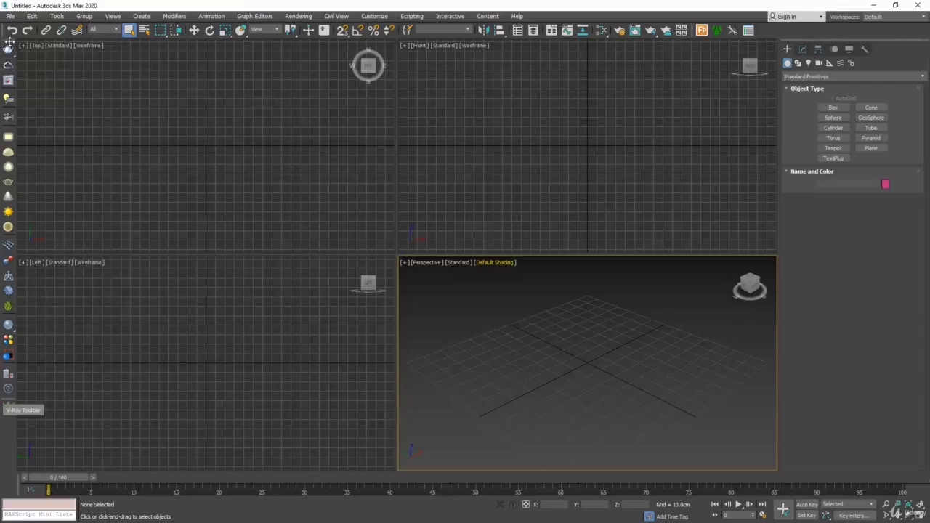
# Undock the V-Ray Toolbar so it floats over the viewports, and dock it back in its original place.
pyautogui.moveTo(9, 42); pyautogui.dragTo(183, 148)
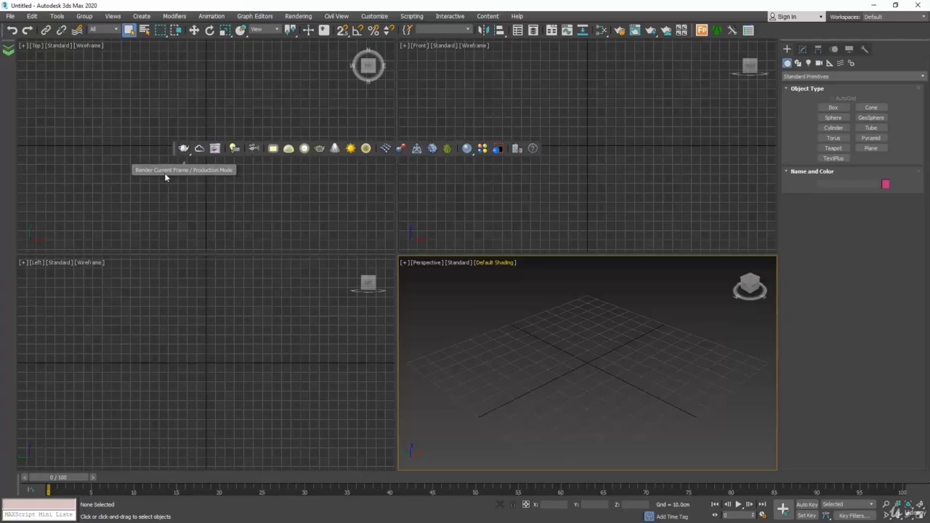
pyautogui.moveTo(173, 149); pyautogui.dragTo(20, 71)
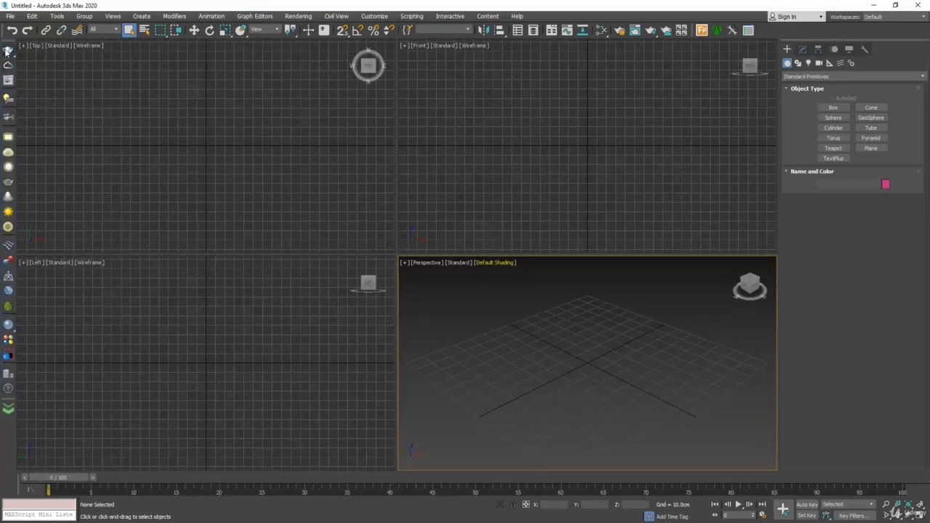
# Hide the Command Panel and show it again.
pyautogui.rightClick(777, 29)
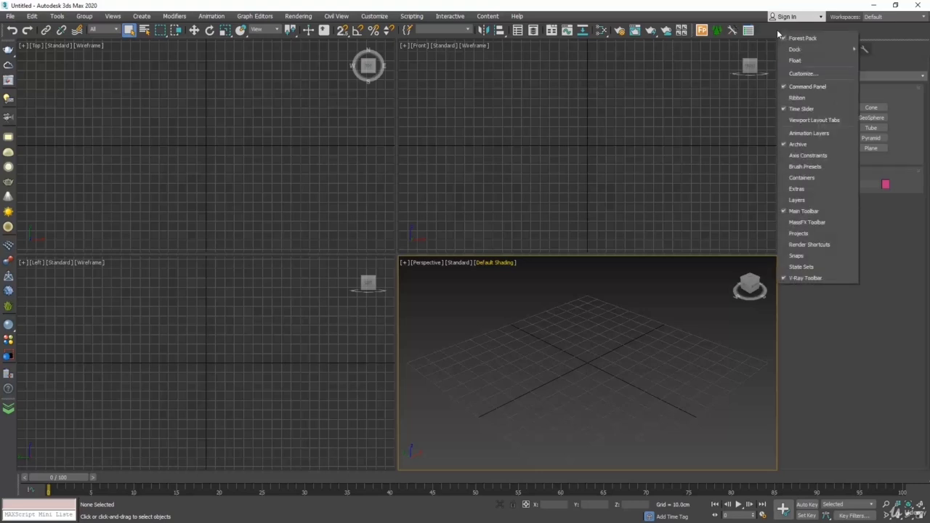
pyautogui.rightClick(767, 32)
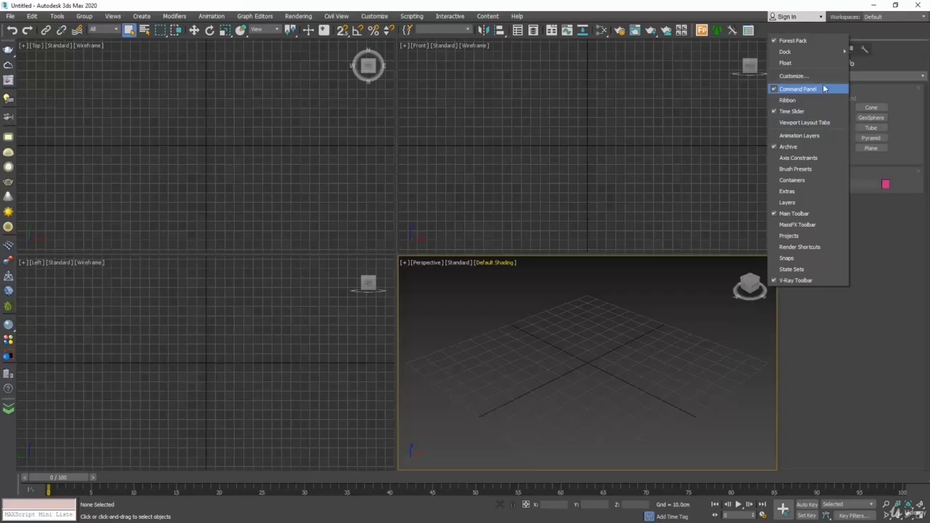
pyautogui.click(798, 88)
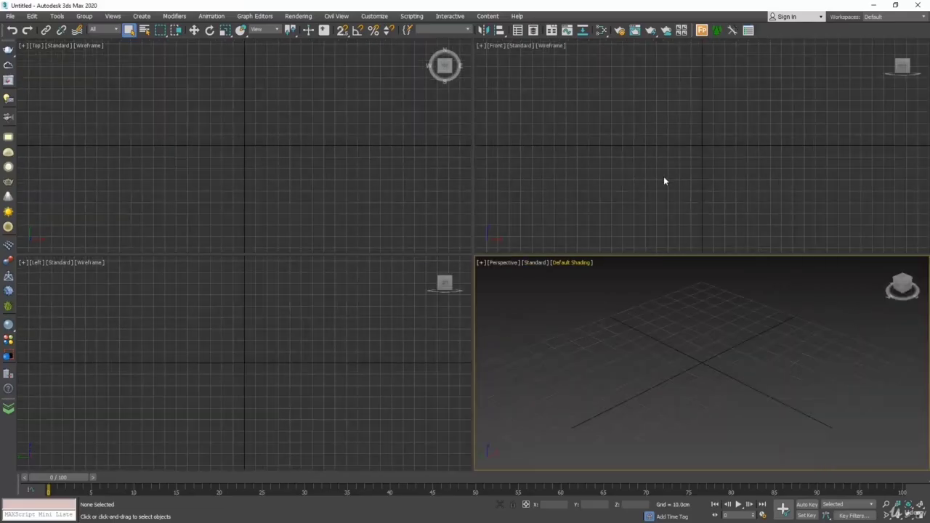
pyautogui.rightClick(773, 39)
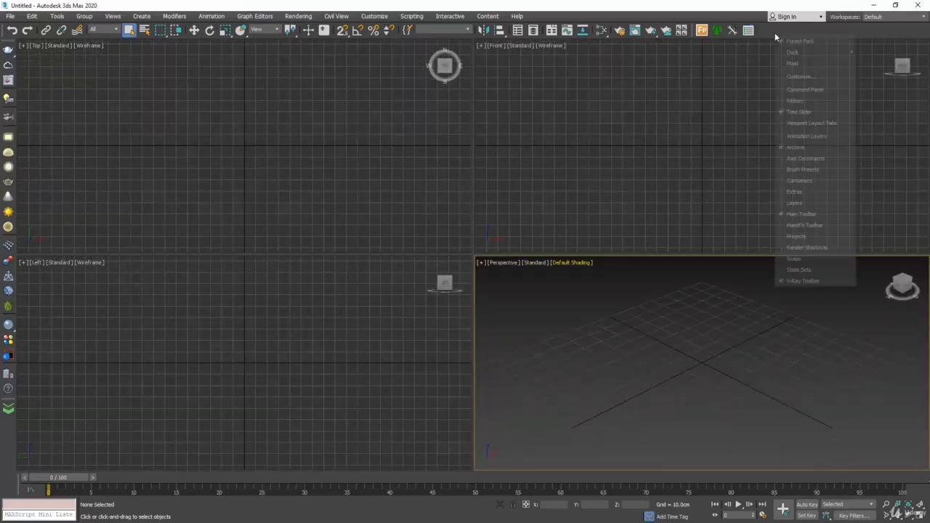
pyautogui.click(821, 88)
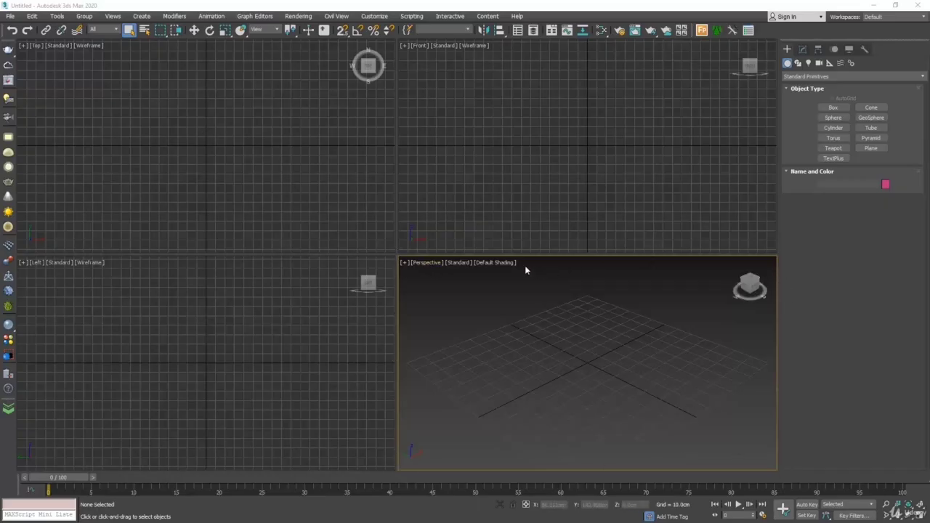
# Activate the Top, Front and Perspective viewports one after another.
pyautogui.click(259, 164)
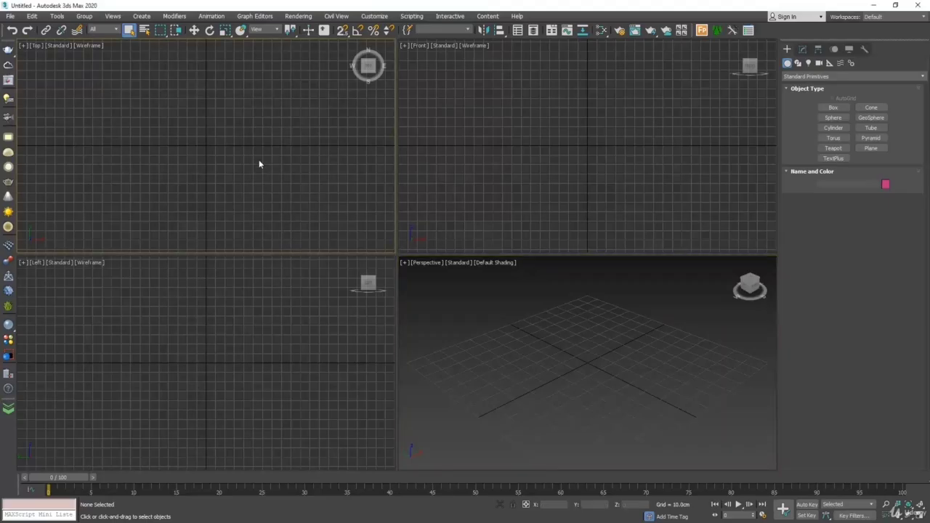
pyautogui.click(471, 154)
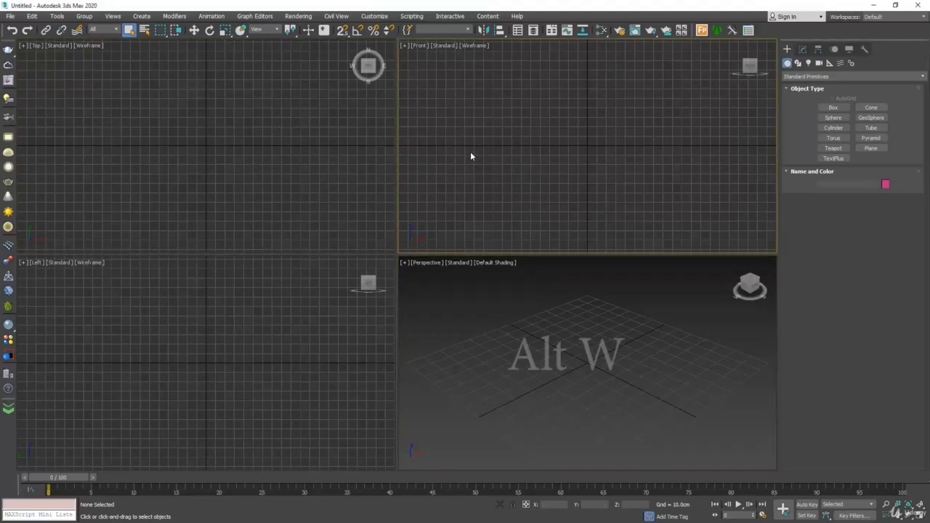
pyautogui.click(500, 295)
# Toggle the Perspective viewport between maximized and the four-viewport layout twice.
pyautogui.hotkey('alt', 'w')
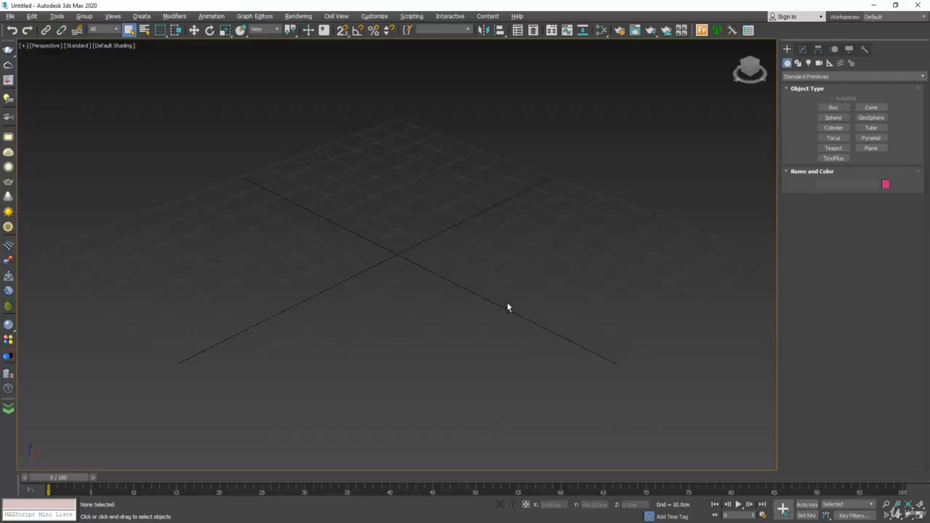
pyautogui.hotkey('alt', 'w')
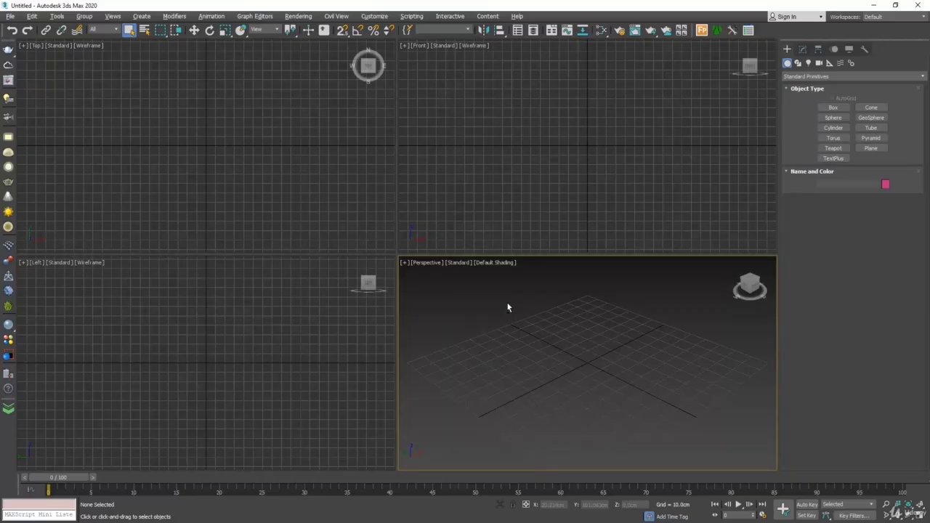
pyautogui.click(921, 516)
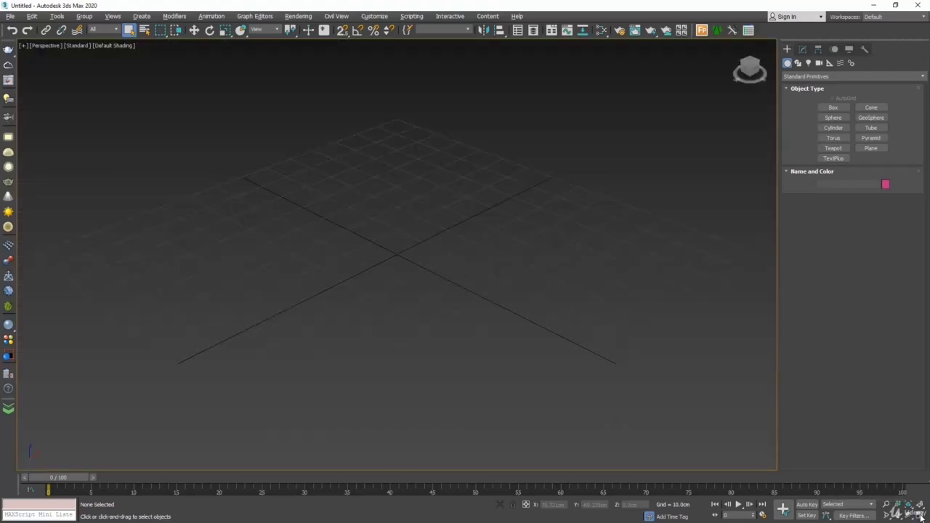
pyautogui.click(920, 516)
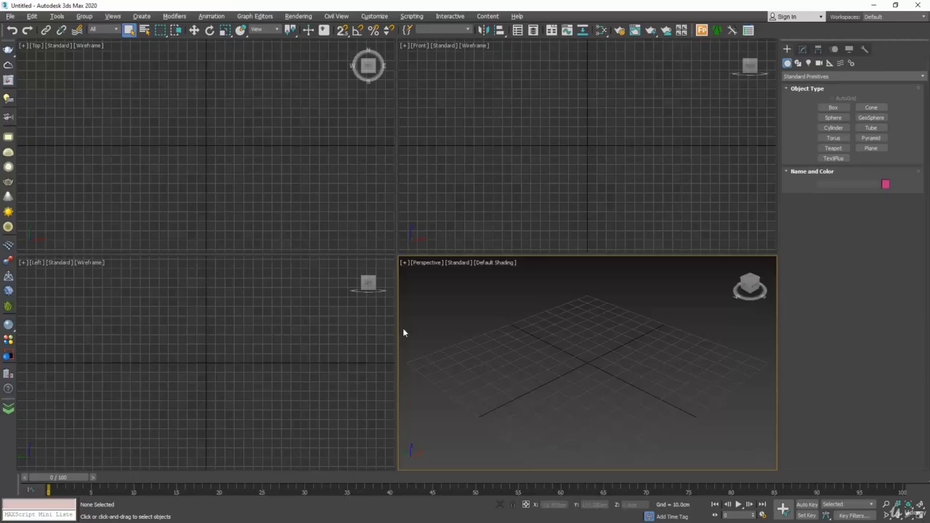
# Resize the four viewports by moving the borders between them, and reset the viewport layout.
pyautogui.moveTo(396, 237); pyautogui.dragTo(302, 223)
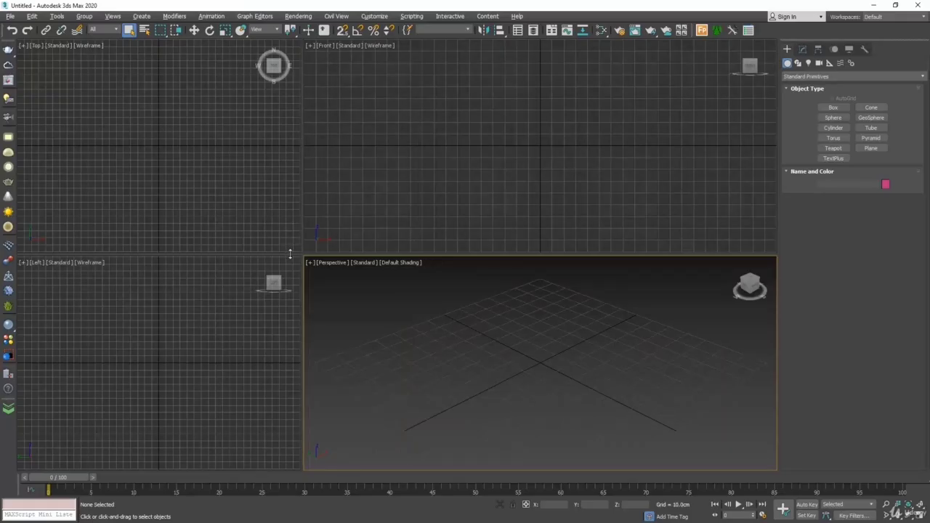
pyautogui.moveTo(303, 255); pyautogui.dragTo(466, 321)
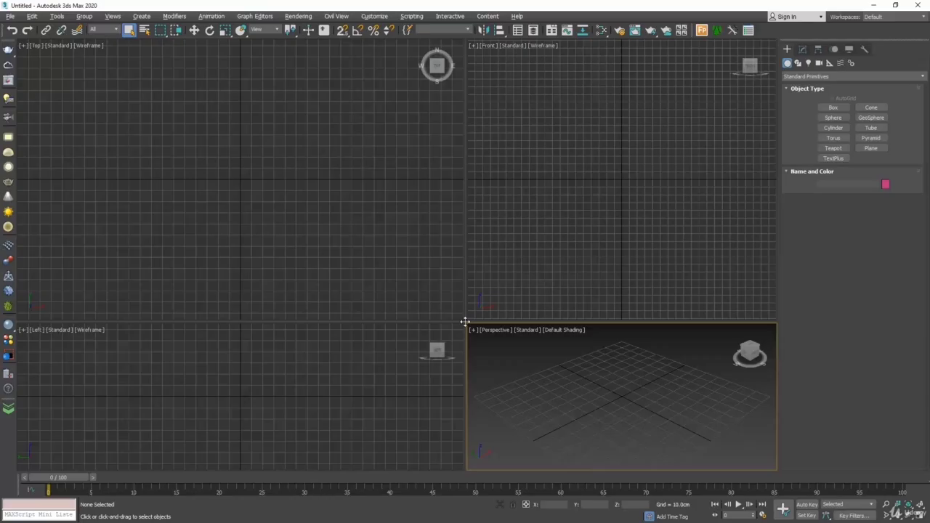
pyautogui.rightClick(466, 321)
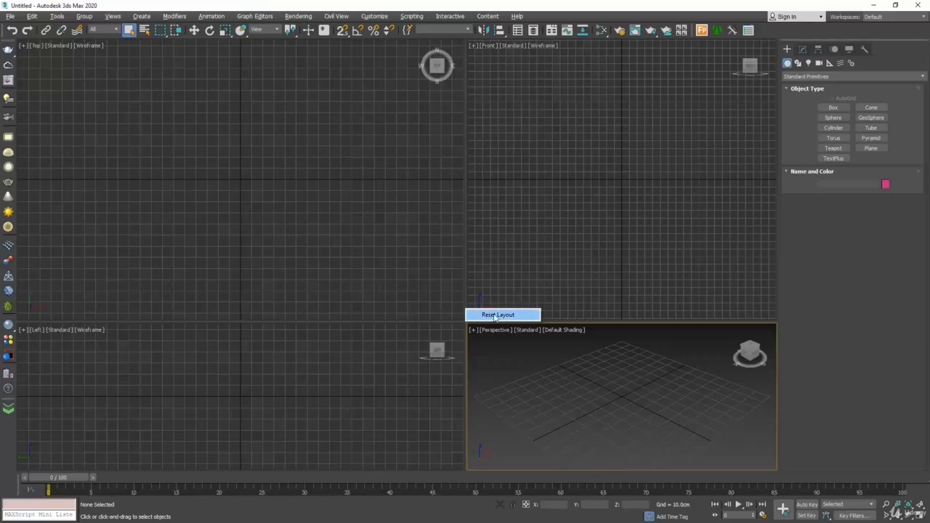
pyautogui.click(496, 315)
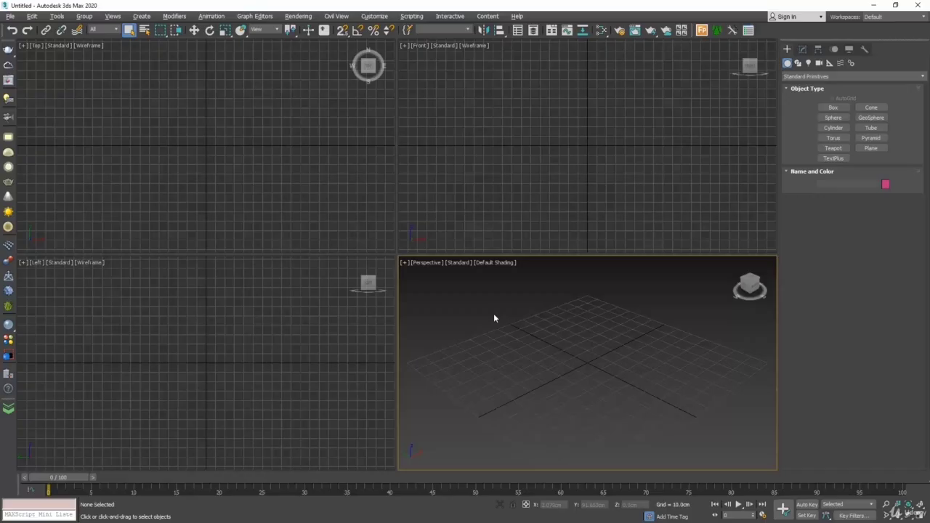
# Enlarge the Perspective viewport with Maximize Viewport and return to four views with Restore Viewport.
pyautogui.click(405, 263)
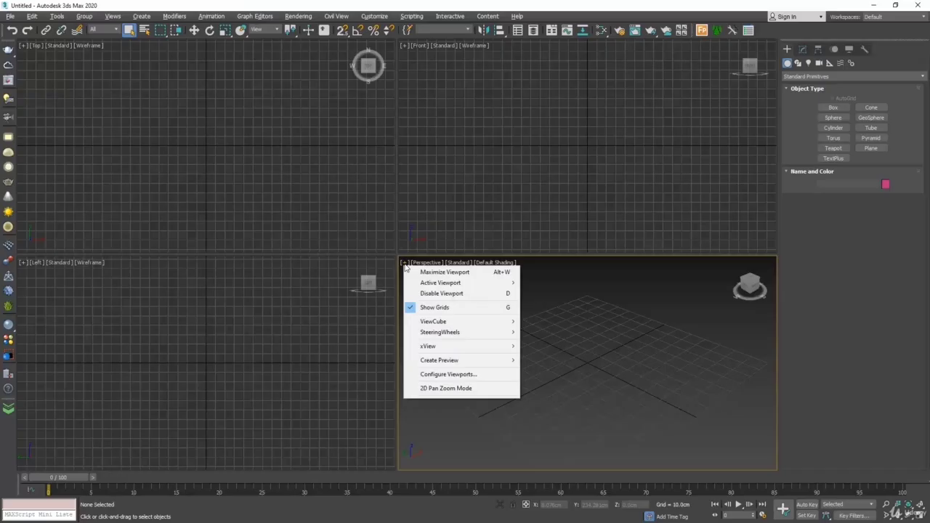
pyautogui.click(436, 272)
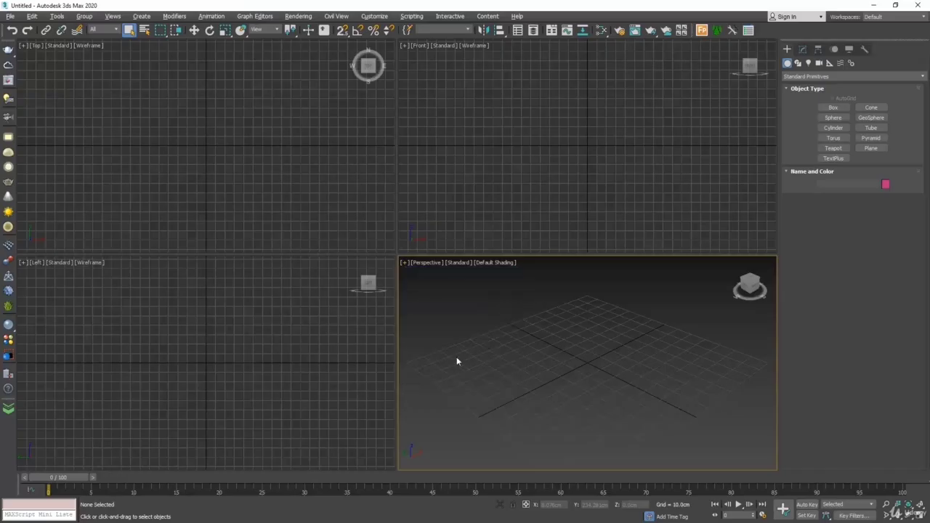
pyautogui.click(23, 45)
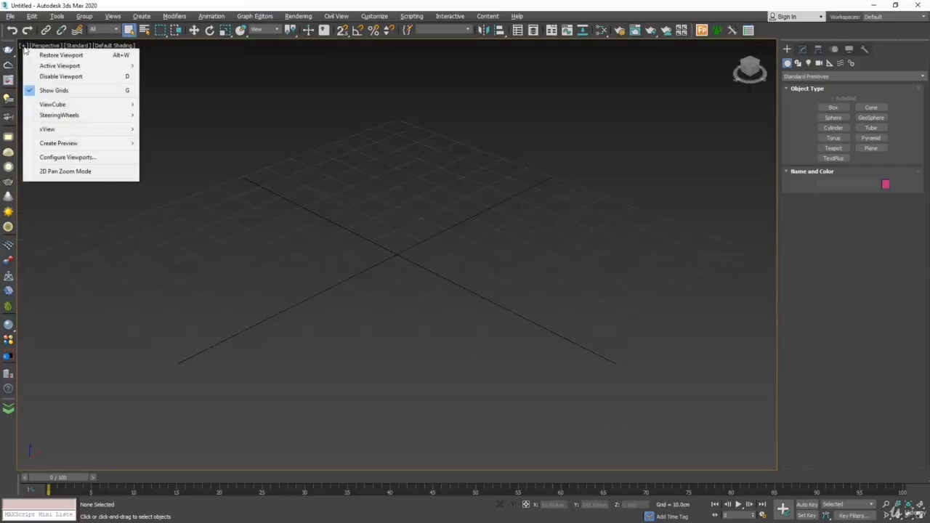
pyautogui.click(46, 56)
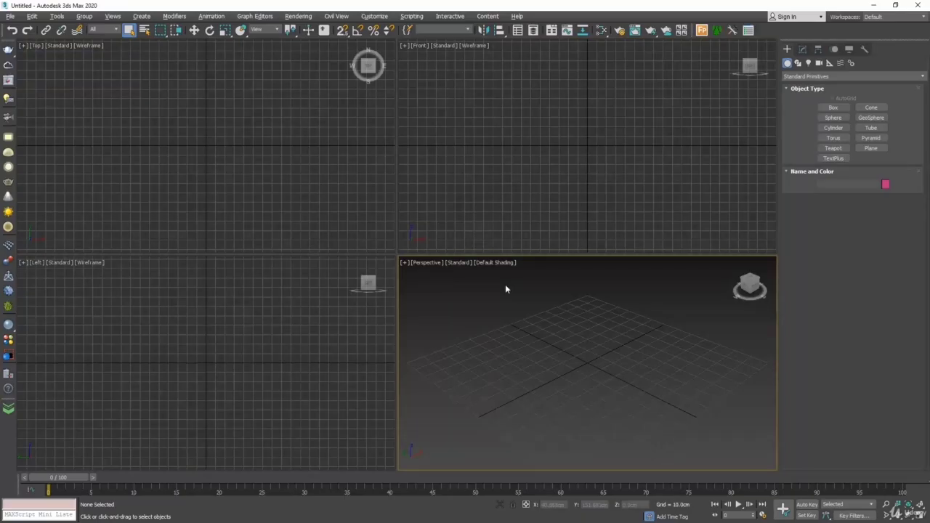
# Make the Top view the active viewport using the Perspective viewport's Active Viewport option.
pyautogui.click(405, 263)
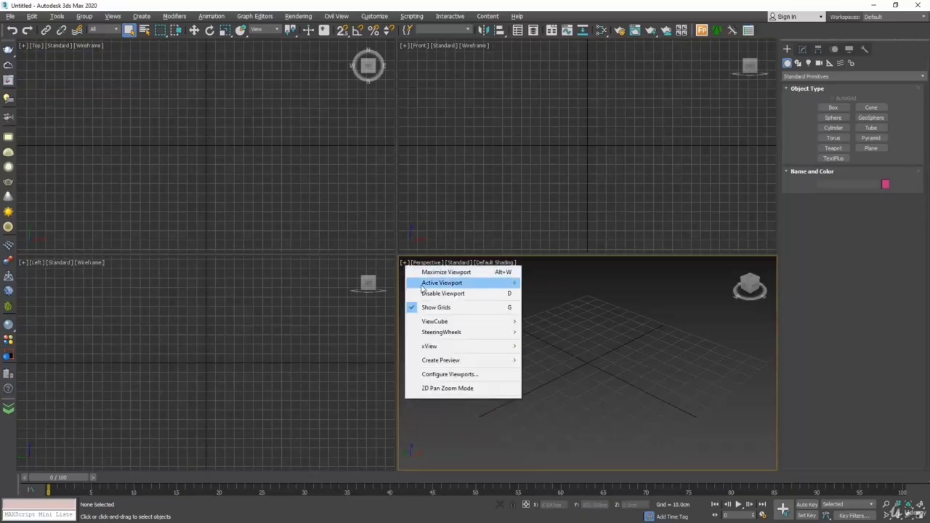
pyautogui.moveTo(488, 284)
pyautogui.click(545, 284)
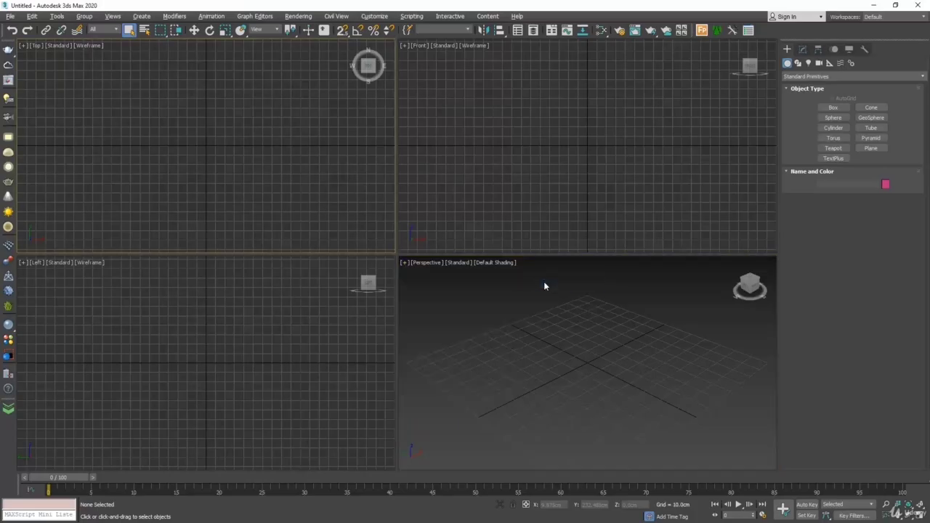
# Disable the Perspective viewport.
pyautogui.click(405, 262)
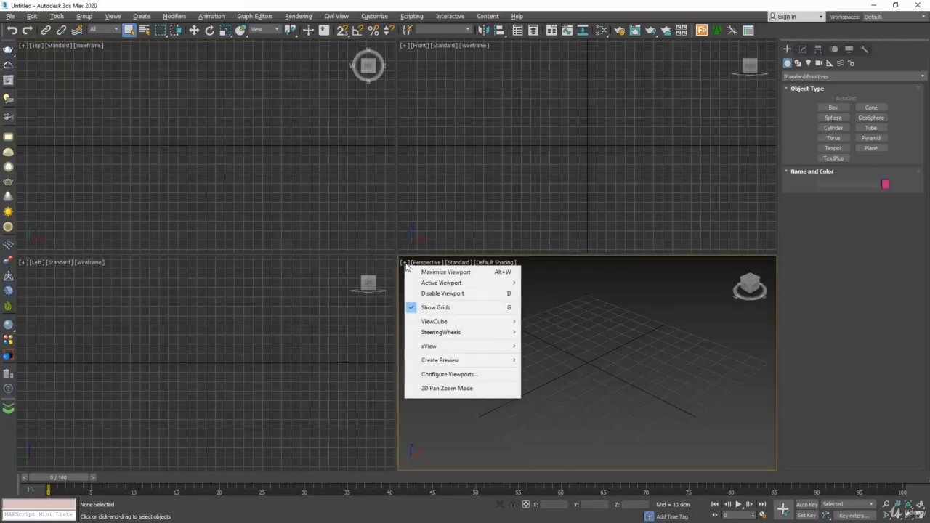
pyautogui.click(464, 294)
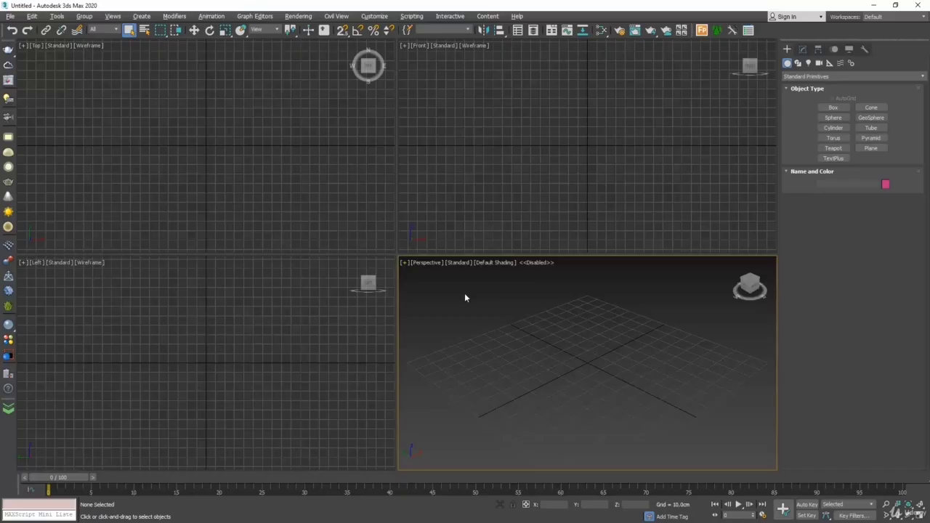
# Create a box in the Top viewport about 79 cm long, 87 cm wide and 66 cm high.
pyautogui.click(833, 107)
pyautogui.moveTo(233, 123); pyautogui.dragTo(150, 197)
pyautogui.click(165, 135)
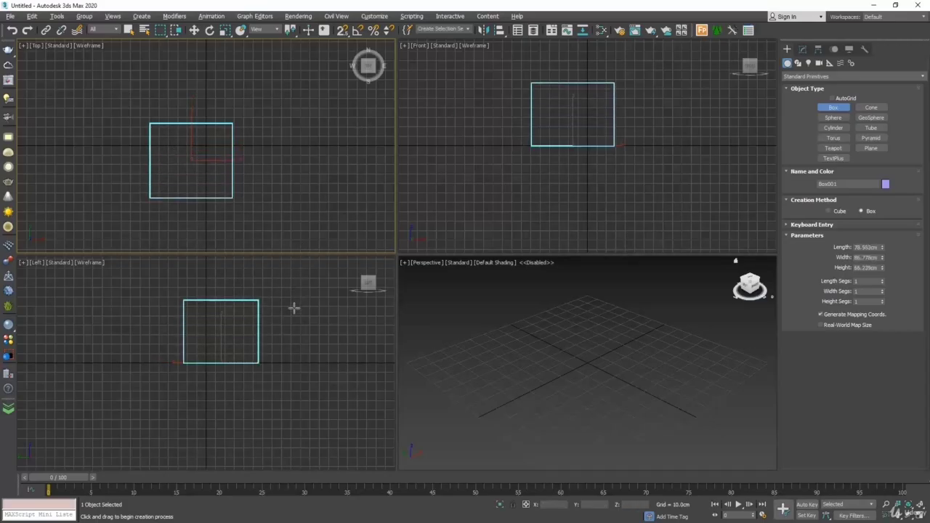
# Activate the disabled Perspective viewport to refresh it with the new box, and make the Top viewport active again.
pyautogui.click(600, 330)
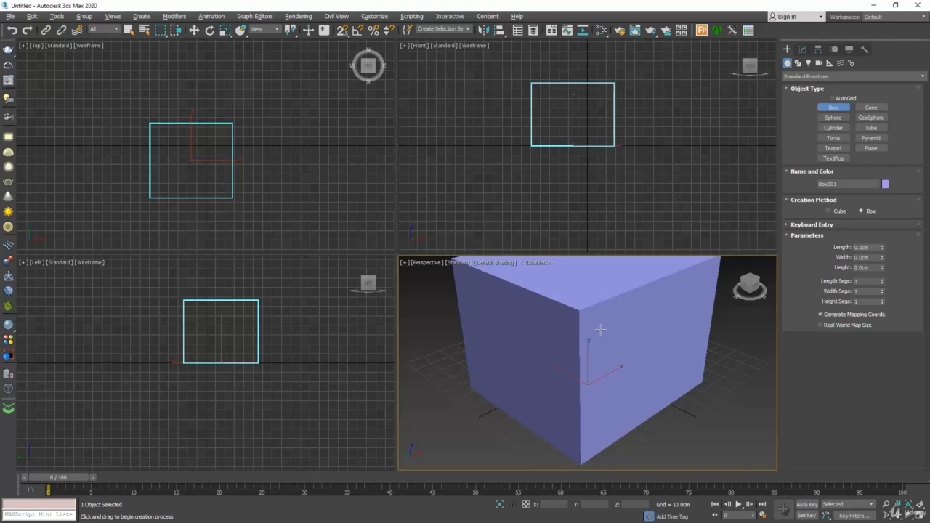
pyautogui.scroll(-5, 599, 340)
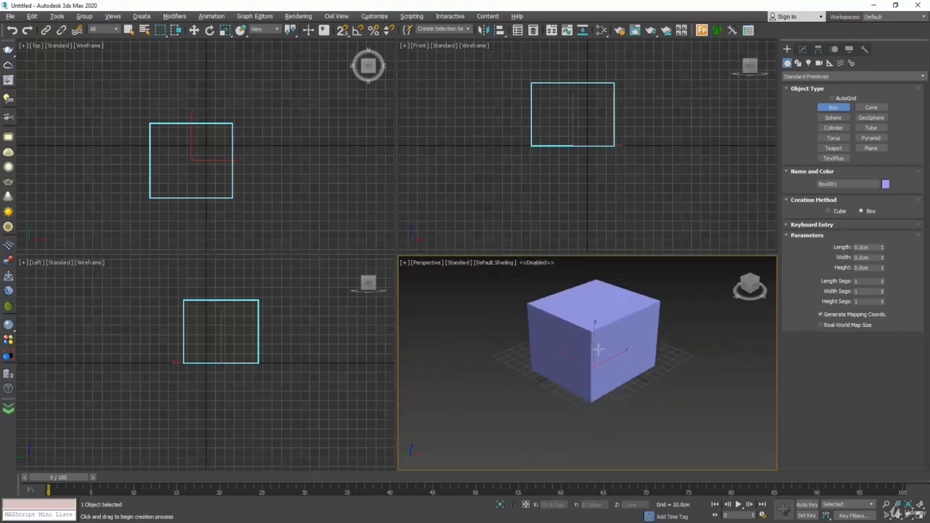
pyautogui.click(304, 198)
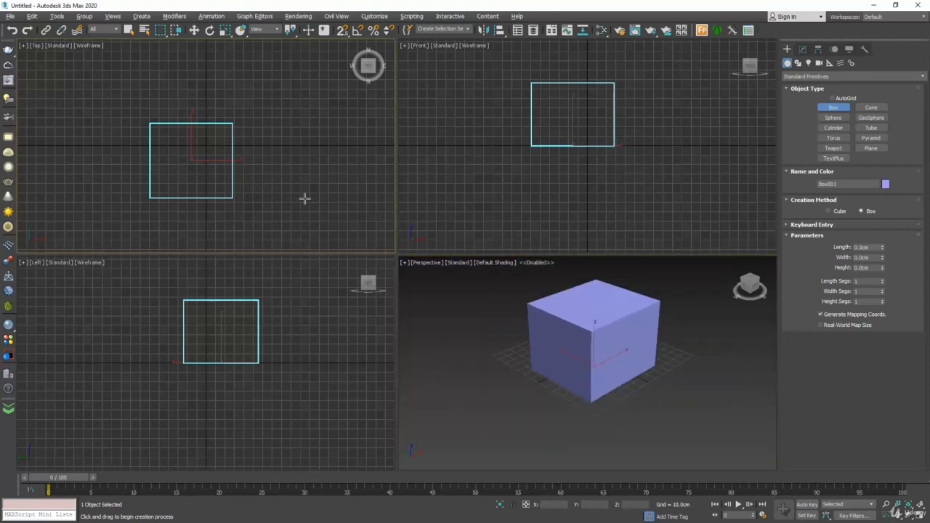
# Move the box in the Top viewport to about X -126.5 cm, Y 48.8 cm, and refresh the disabled Perspective viewport.
pyautogui.click(194, 30)
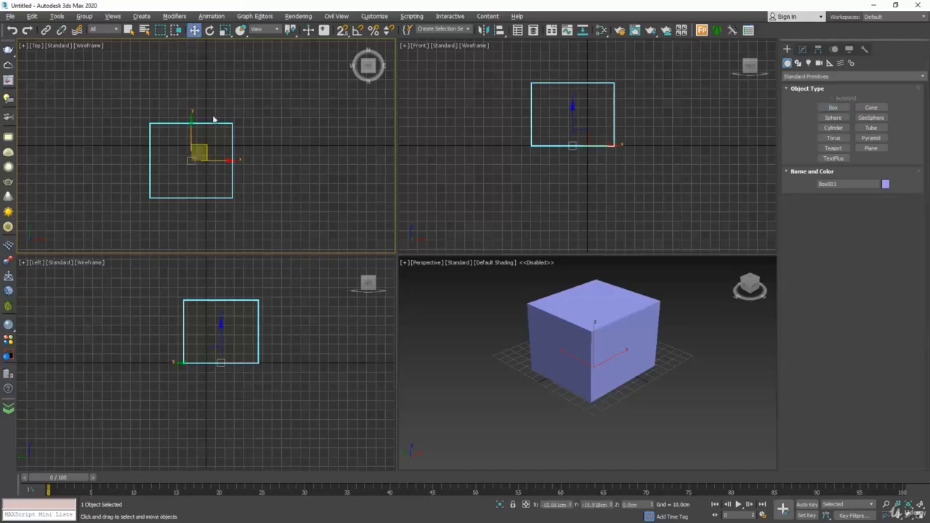
pyautogui.moveTo(209, 151); pyautogui.dragTo(104, 89)
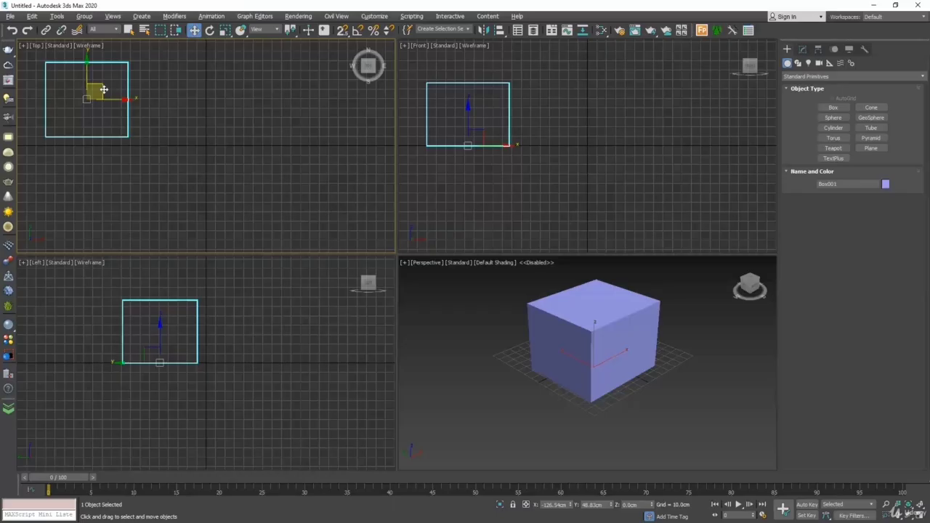
pyautogui.click(453, 334)
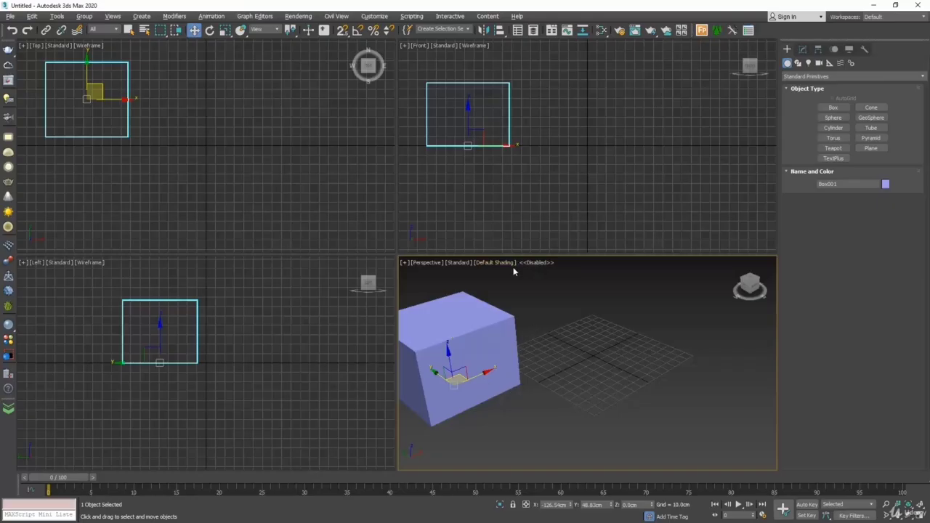
# Re-enable the Perspective viewport by turning off Disable Viewport, keeping the whole box in view.
pyautogui.click(404, 262)
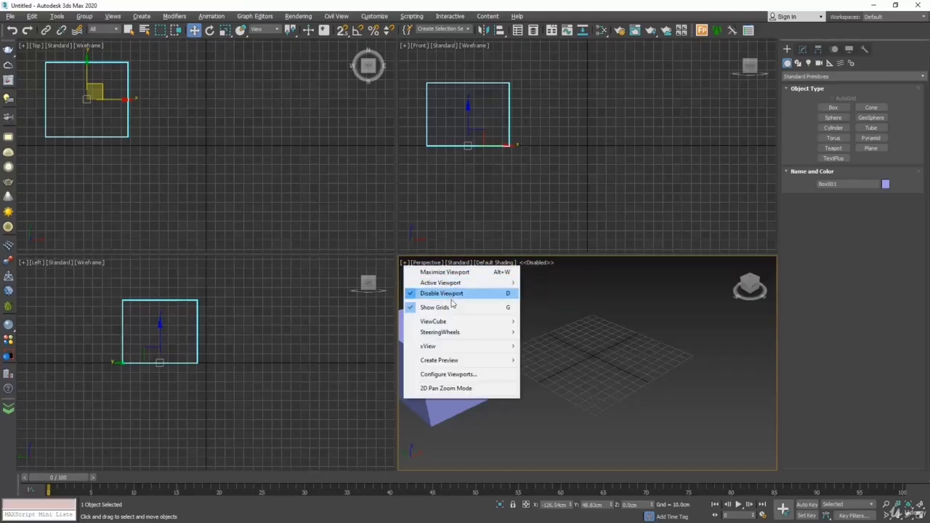
pyautogui.click(507, 295)
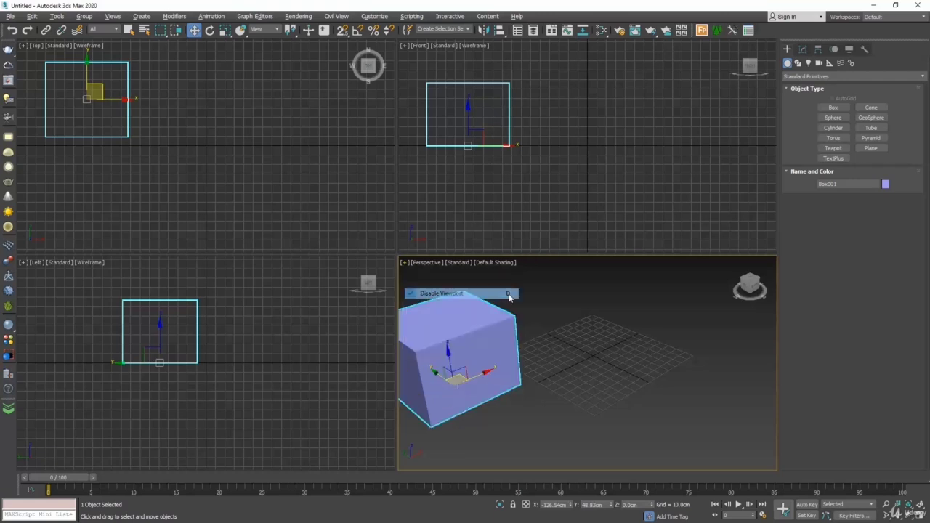
pyautogui.moveTo(474, 332); pyautogui.dragTo(553, 335, button='middle')
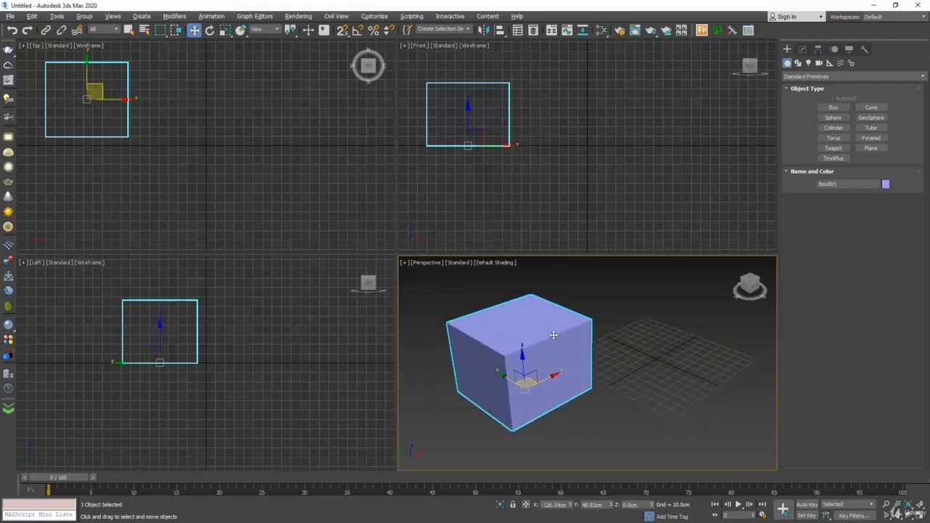
# Hide the grids in the Perspective and Top viewports.
pyautogui.click(404, 263)
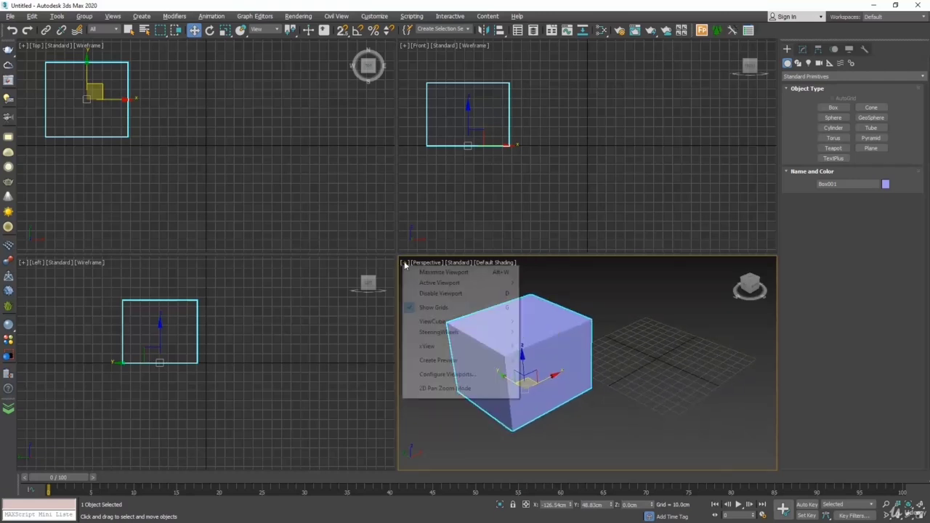
pyautogui.click(440, 312)
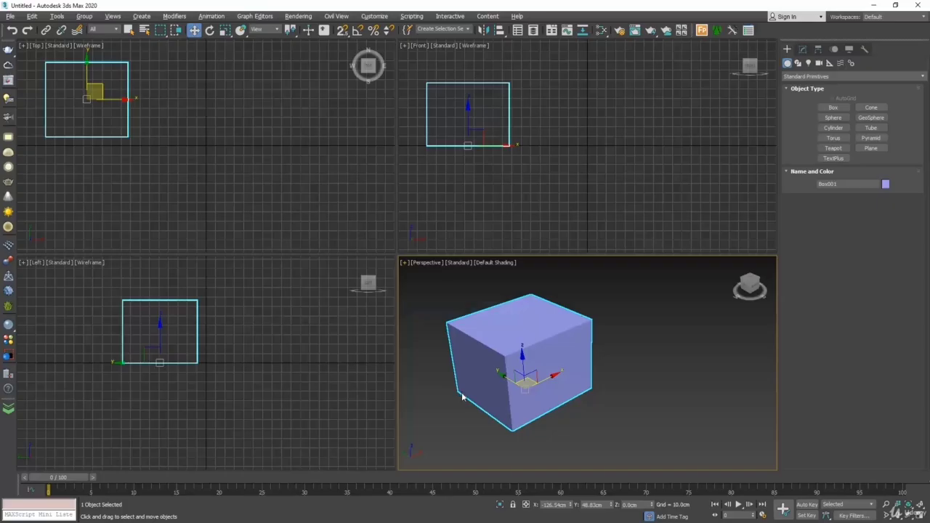
pyautogui.rightClick(200, 162)
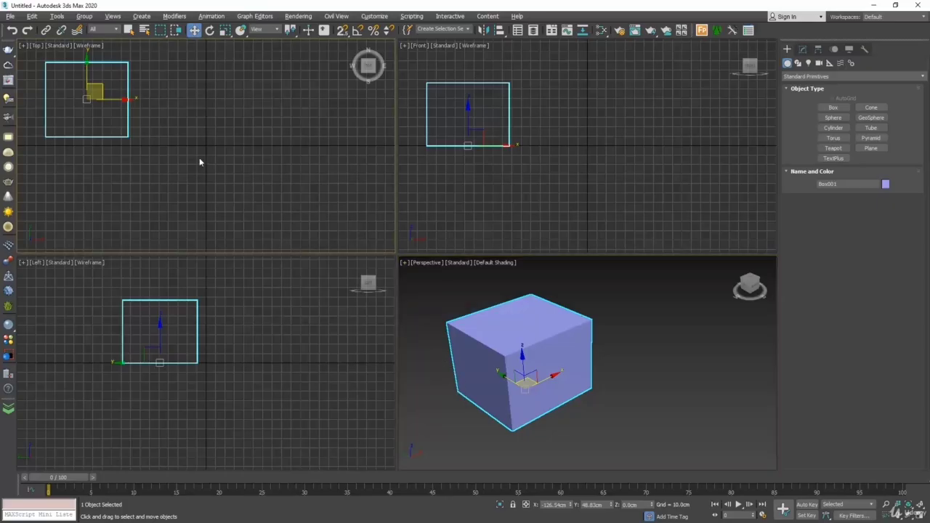
pyautogui.click(22, 45)
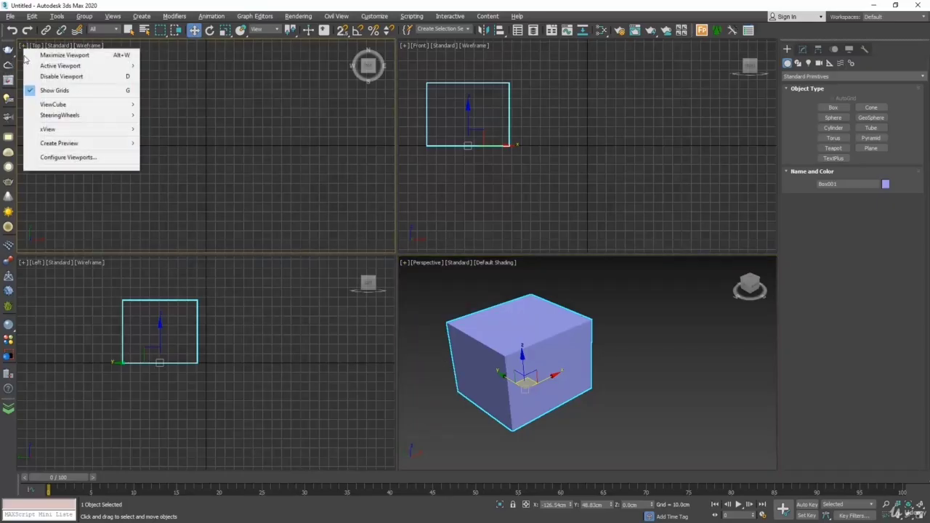
pyautogui.click(44, 91)
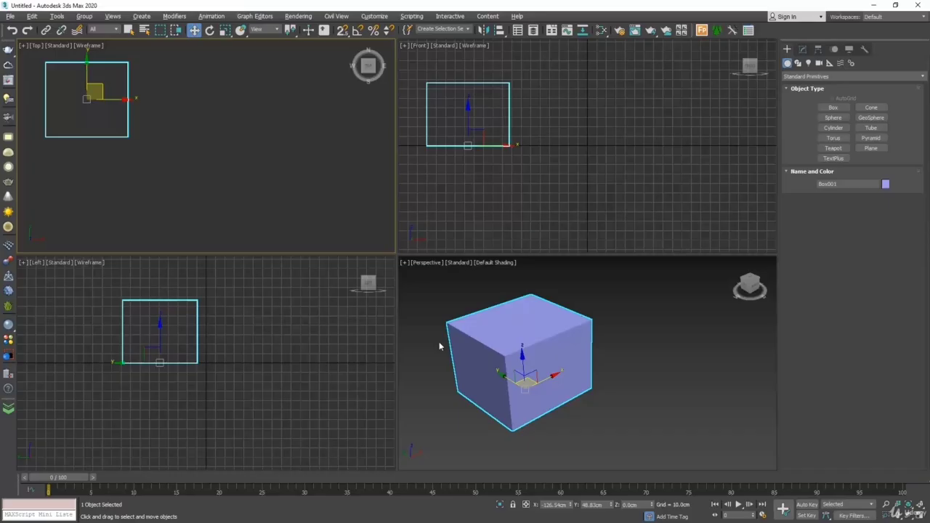
# In Viewport Configuration, choose the layout with one large viewport above three small ones, and assign Perspective to the large one.
pyautogui.click(404, 262)
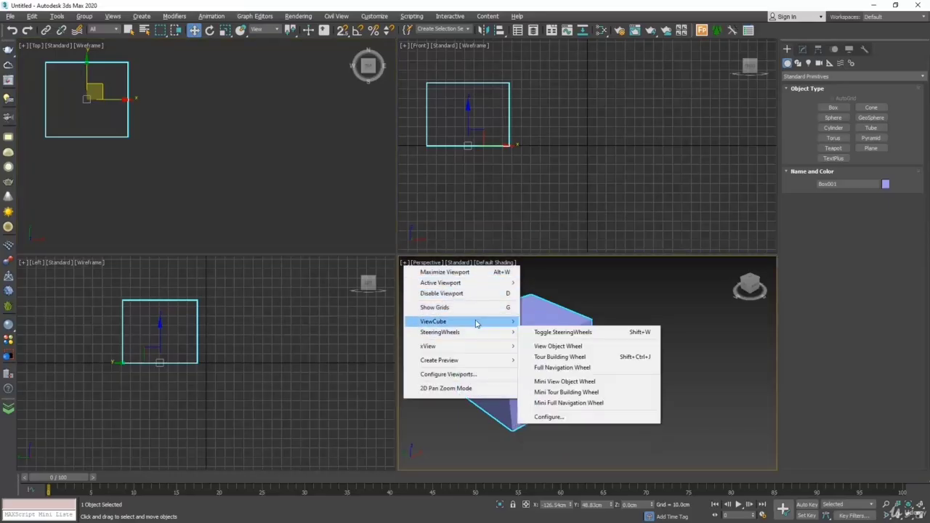
pyautogui.click(466, 375)
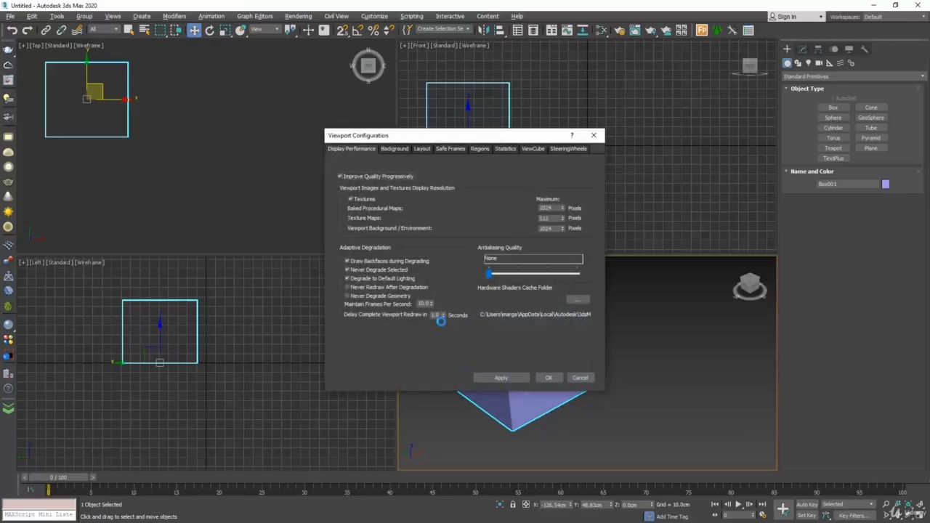
pyautogui.click(423, 149)
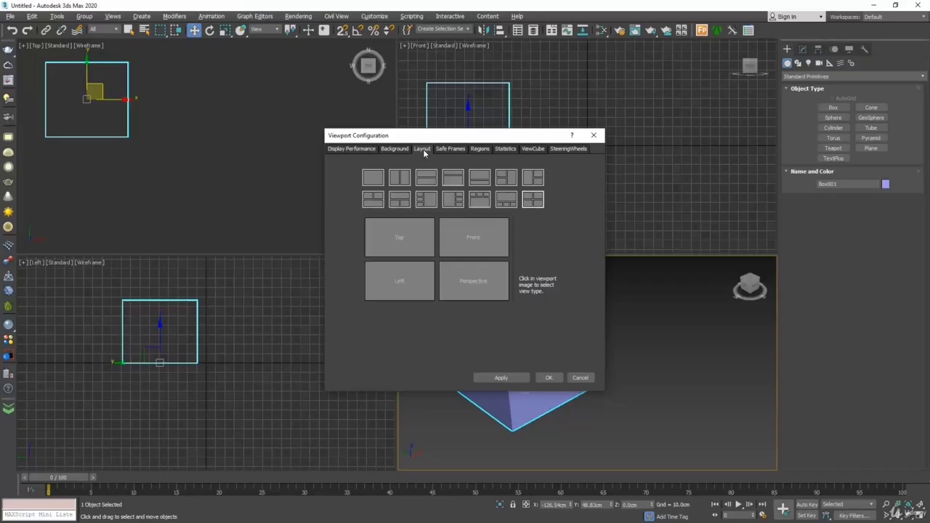
pyautogui.click(507, 200)
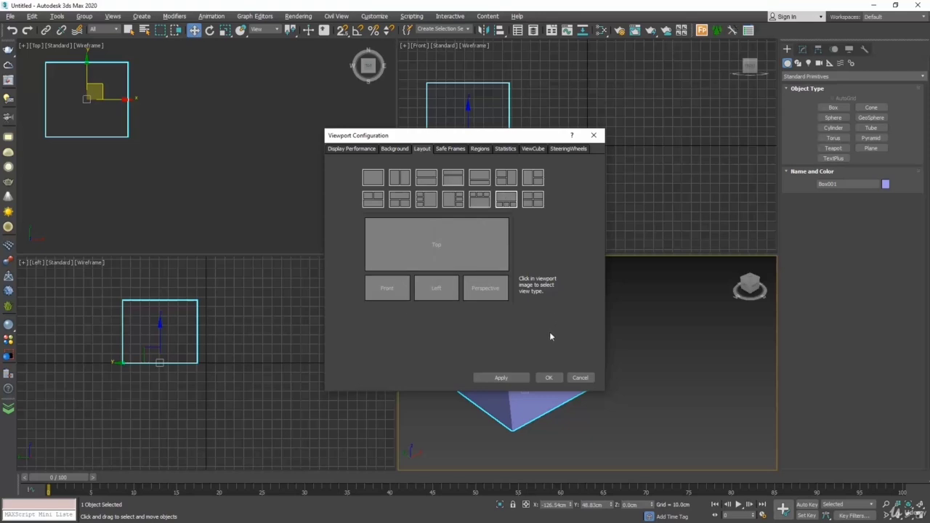
pyautogui.click(438, 247)
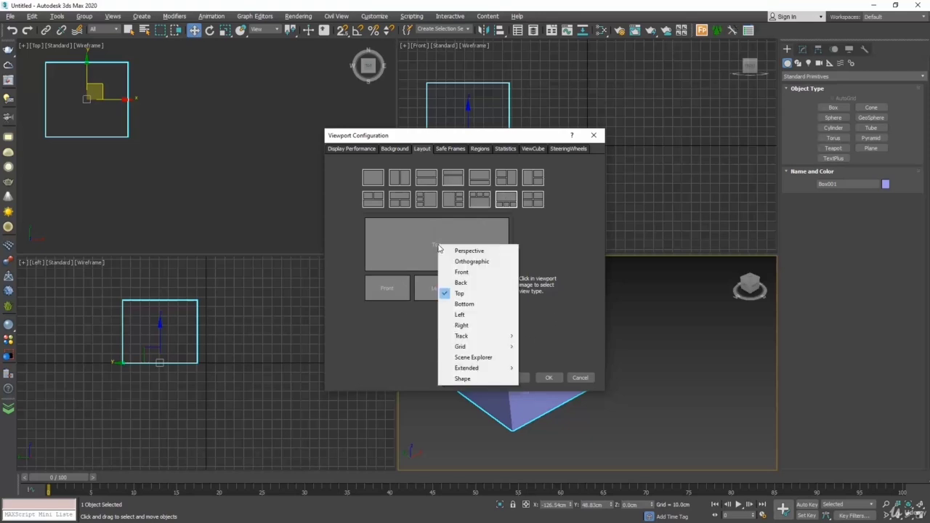
pyautogui.click(457, 253)
# Assign Top to the first small viewport and Front to the third, and apply the layout.
pyautogui.click(391, 291)
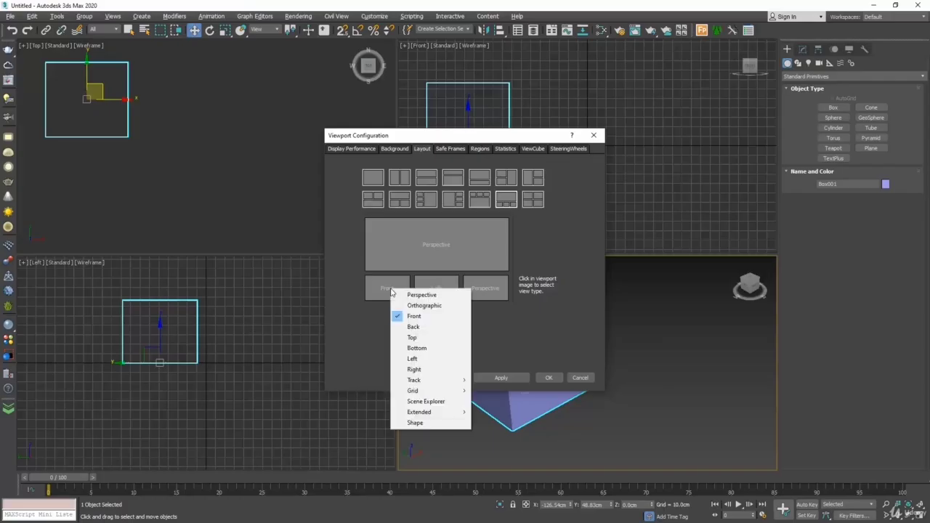
pyautogui.click(429, 339)
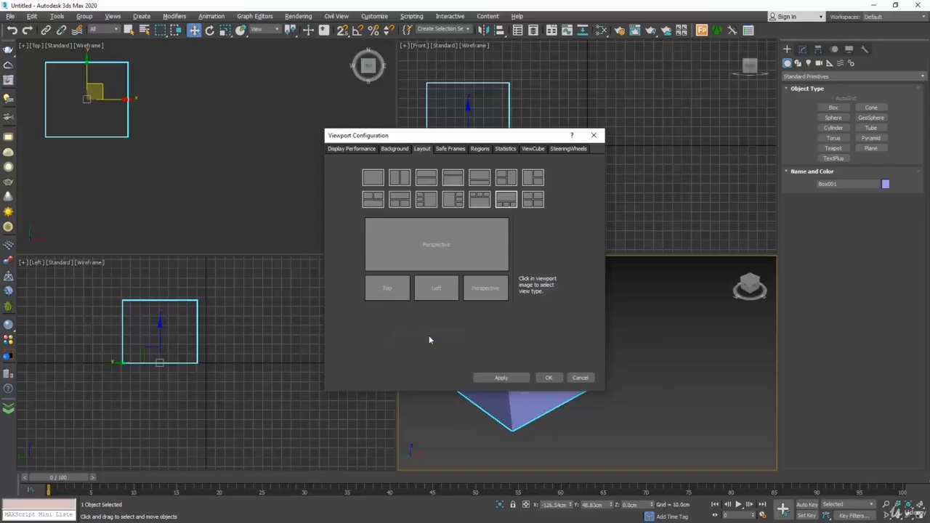
pyautogui.click(476, 289)
pyautogui.click(500, 314)
pyautogui.click(547, 378)
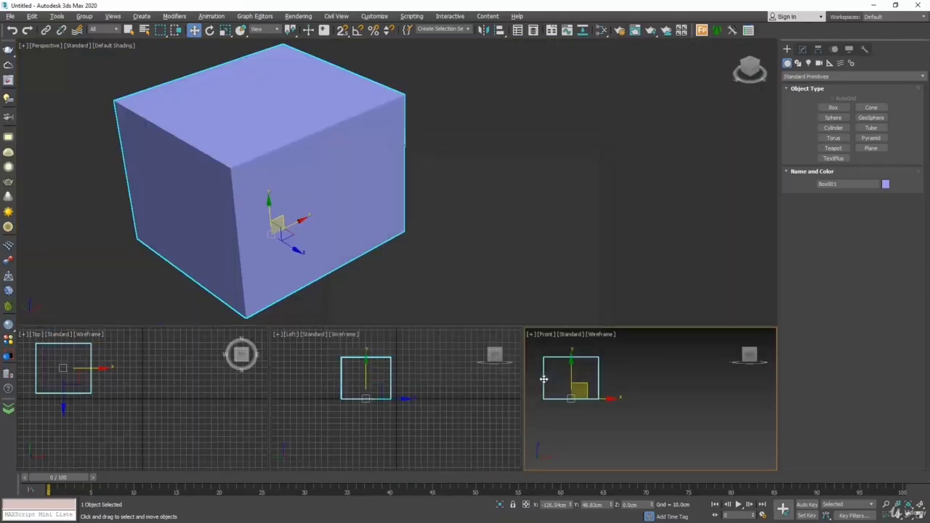
pyautogui.moveTo(455, 195); pyautogui.dragTo(537, 194, button='middle')
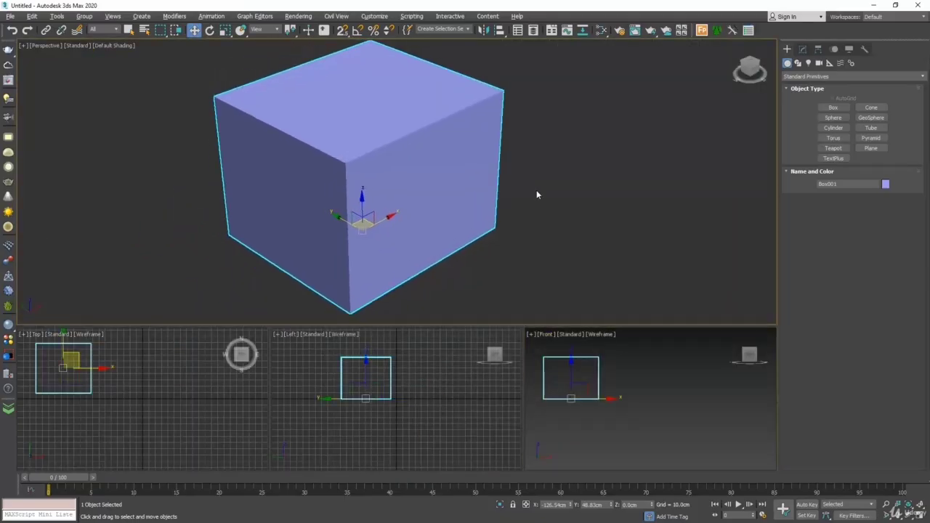
# In Viewport Configuration, choose the layout of four equal viewports and assign Top to the upper-left one.
pyautogui.click(531, 334)
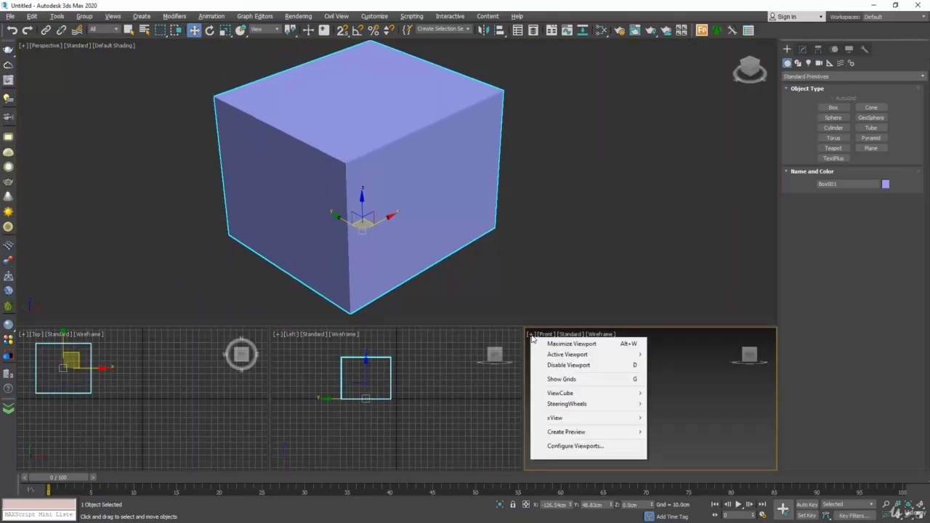
pyautogui.click(579, 446)
pyautogui.click(537, 200)
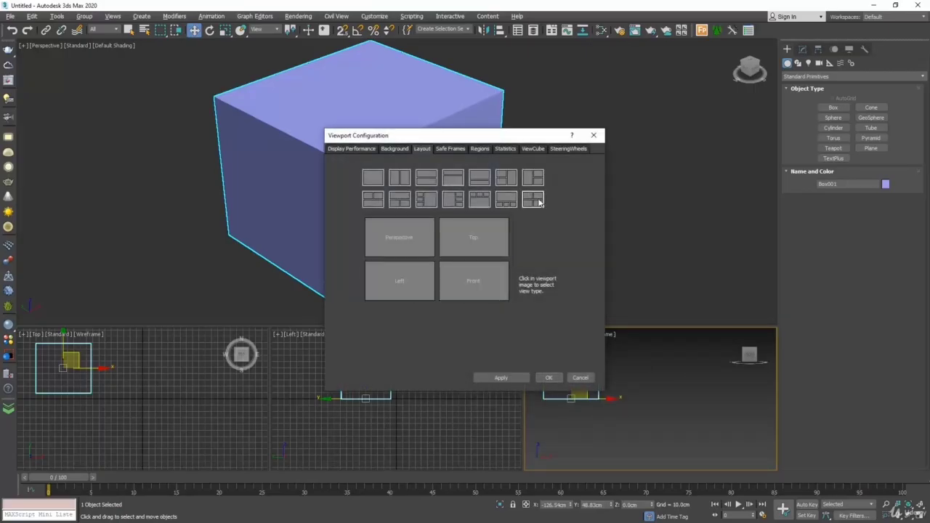
pyautogui.click(418, 252)
pyautogui.click(442, 287)
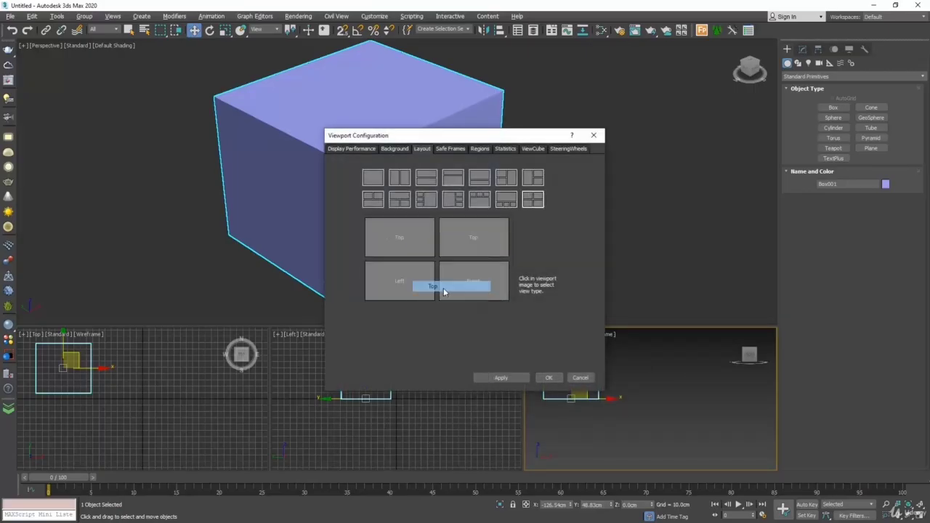
# Assign Front to the upper-right viewport and Perspective to the lower-right one, and apply the four-view layout.
pyautogui.click(471, 238)
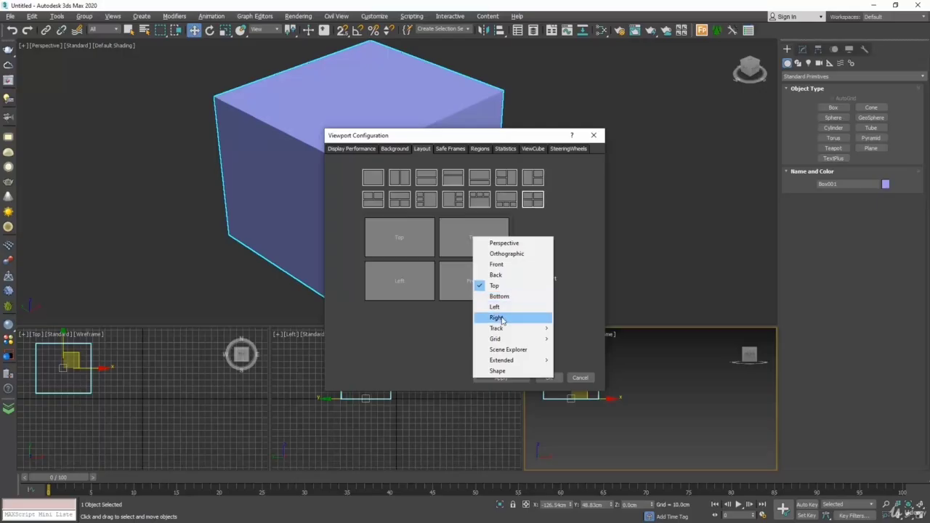
pyautogui.click(500, 267)
pyautogui.click(473, 283)
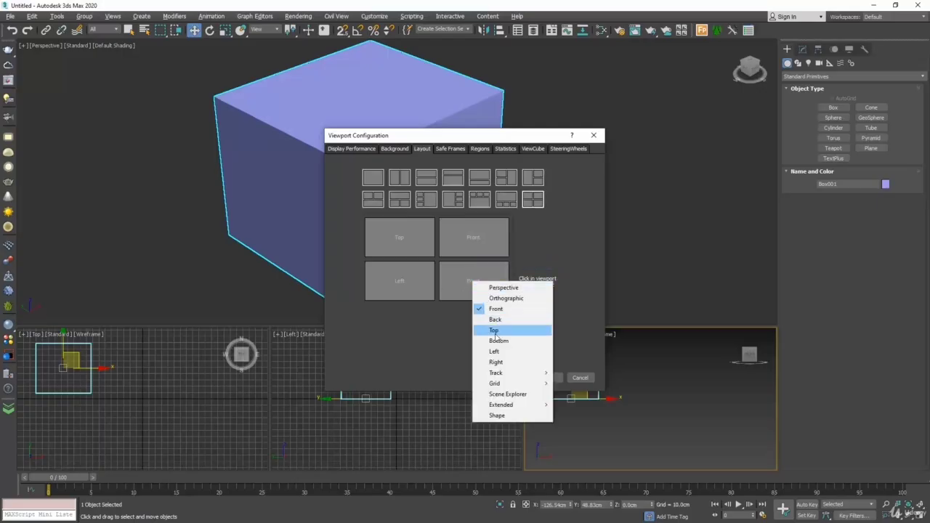
pyautogui.click(511, 288)
pyautogui.click(549, 377)
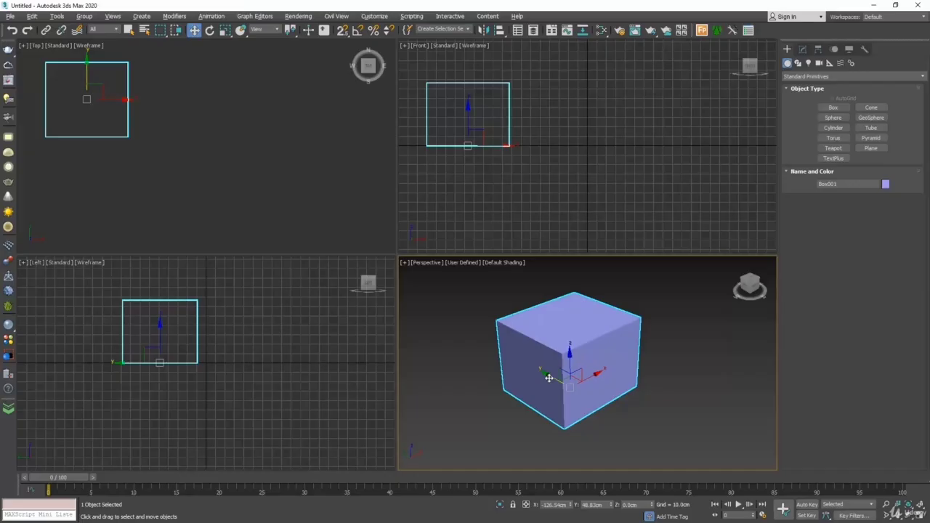
# Switch the Left viewport to a Perspective view and orbit it until the wireframe box is seen from a corner.
pyautogui.click(36, 263)
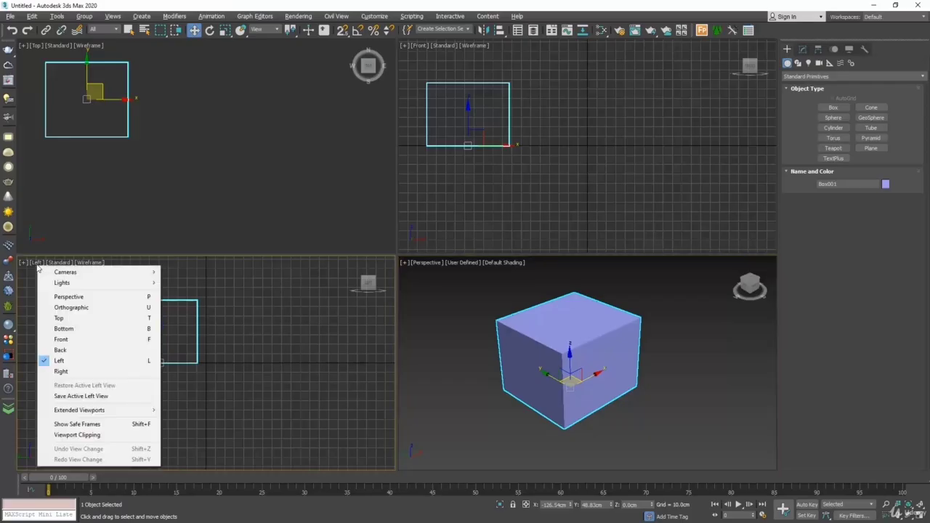
pyautogui.click(68, 296)
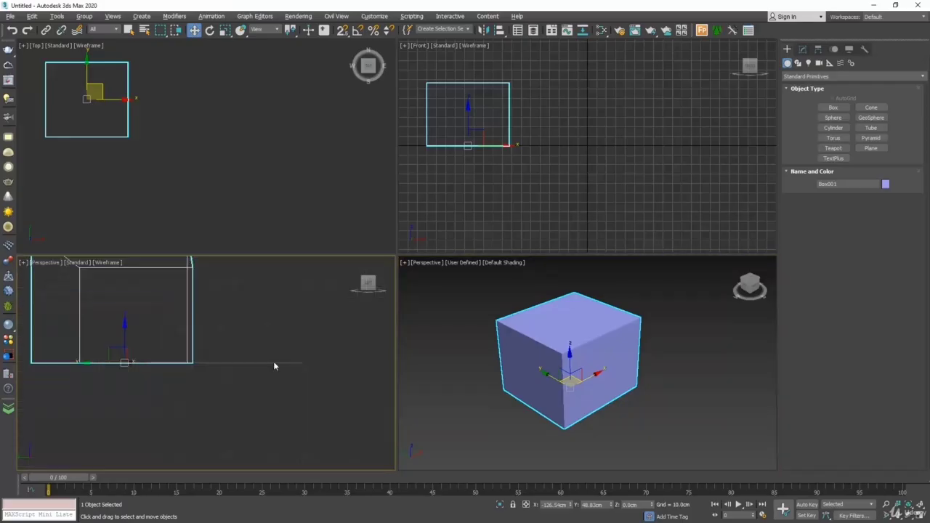
pyautogui.moveTo(254, 327); pyautogui.dragTo(305, 371, button='middle')
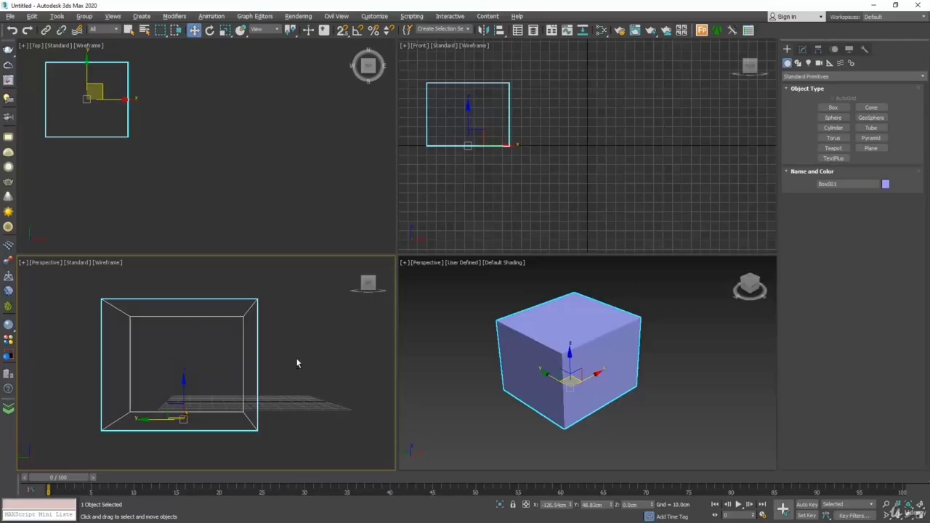
pyautogui.keyDown('alt'); pyautogui.moveTo(297, 364); pyautogui.dragTo(249, 370, button='middle'); pyautogui.keyUp('alt')
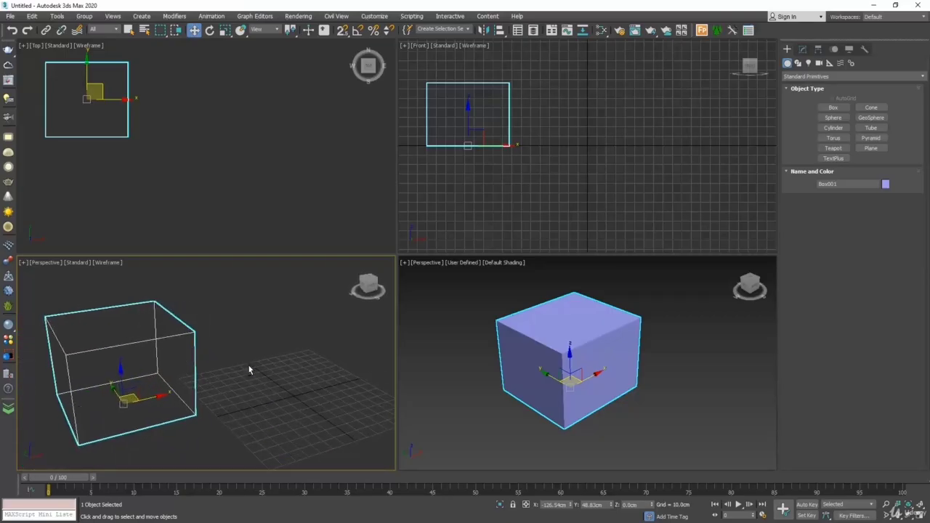
pyautogui.click(907, 517)
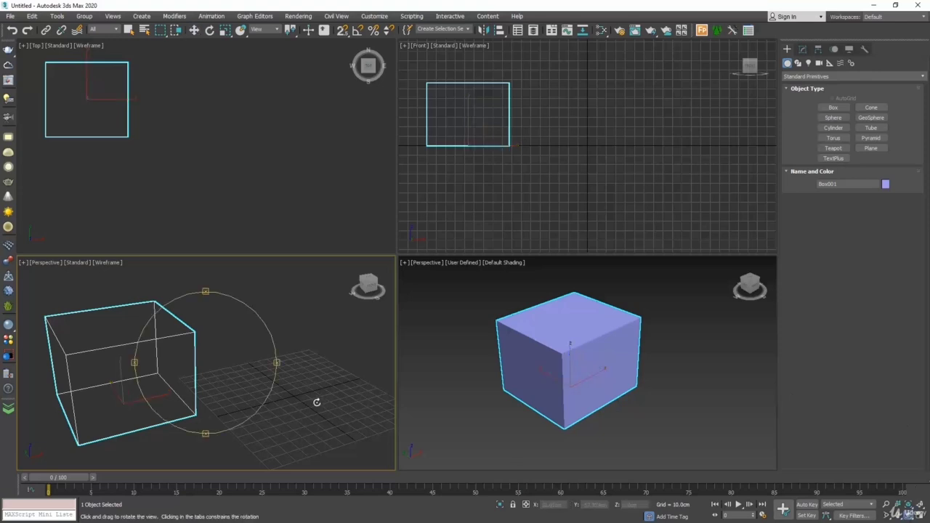
pyautogui.moveTo(224, 394); pyautogui.dragTo(238, 379)
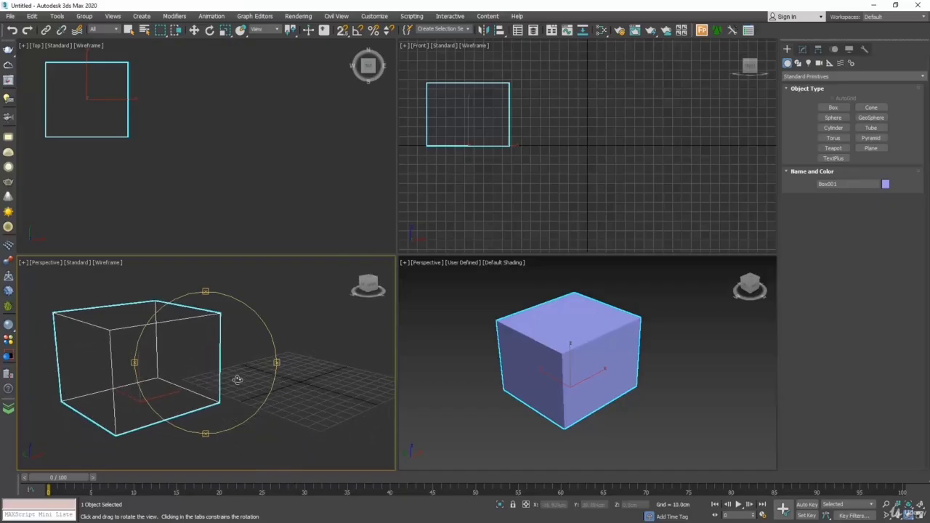
pyautogui.moveTo(237, 378); pyautogui.dragTo(255, 379)
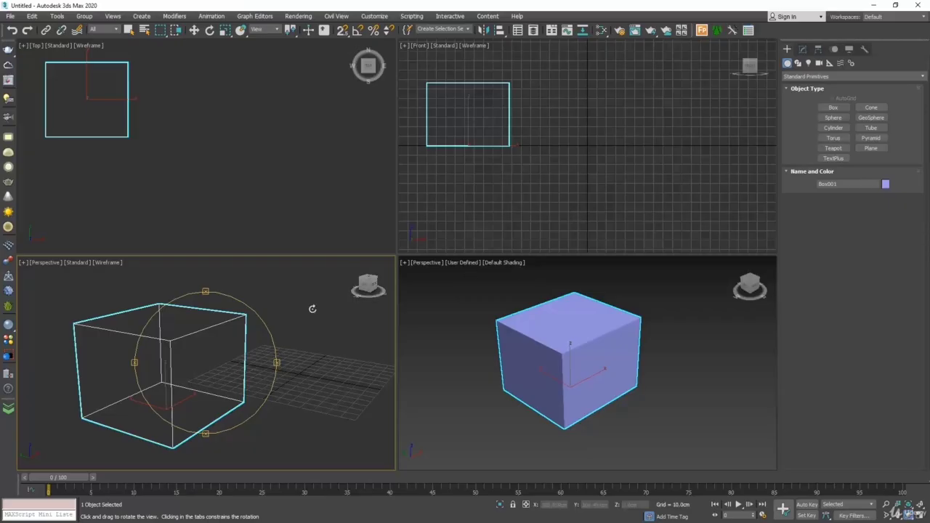
# Set the lower-left Perspective viewport to Default Shading and orbit slightly around the shaded box.
pyautogui.click(109, 262)
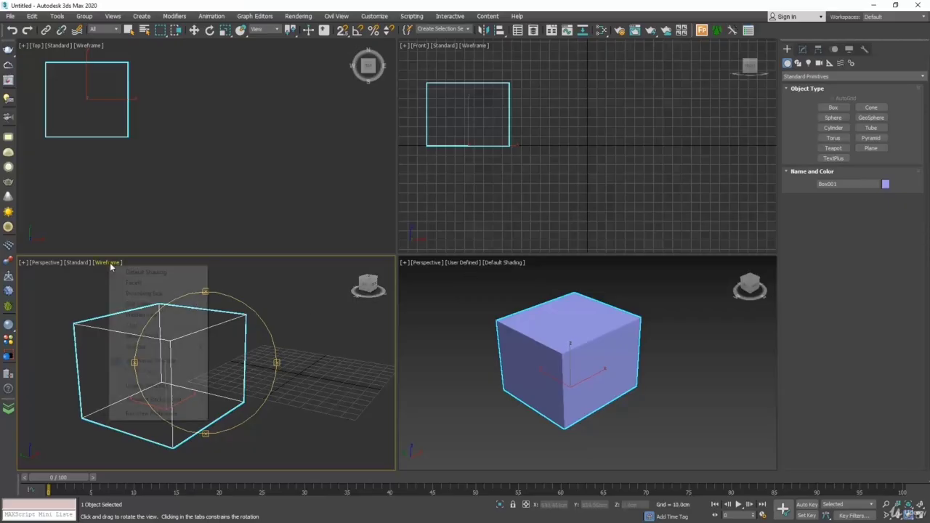
pyautogui.click(123, 273)
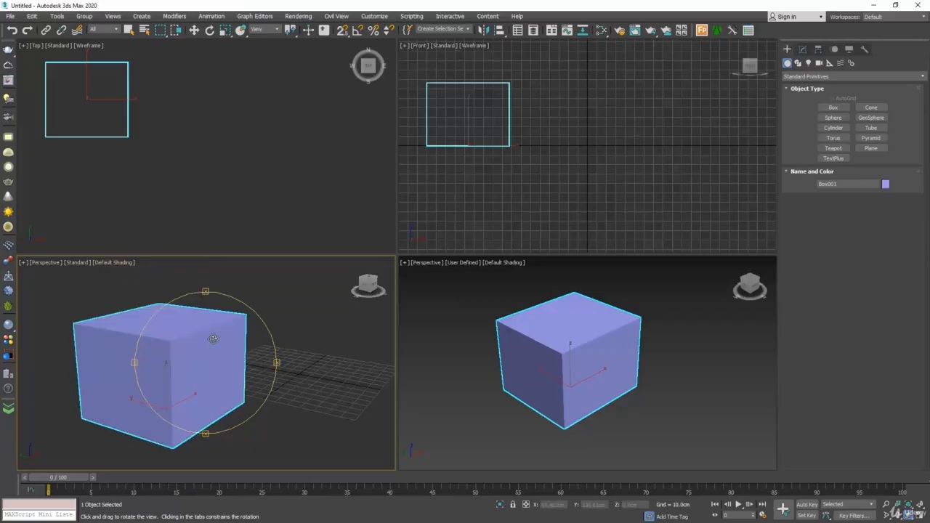
pyautogui.moveTo(213, 338); pyautogui.dragTo(235, 337)
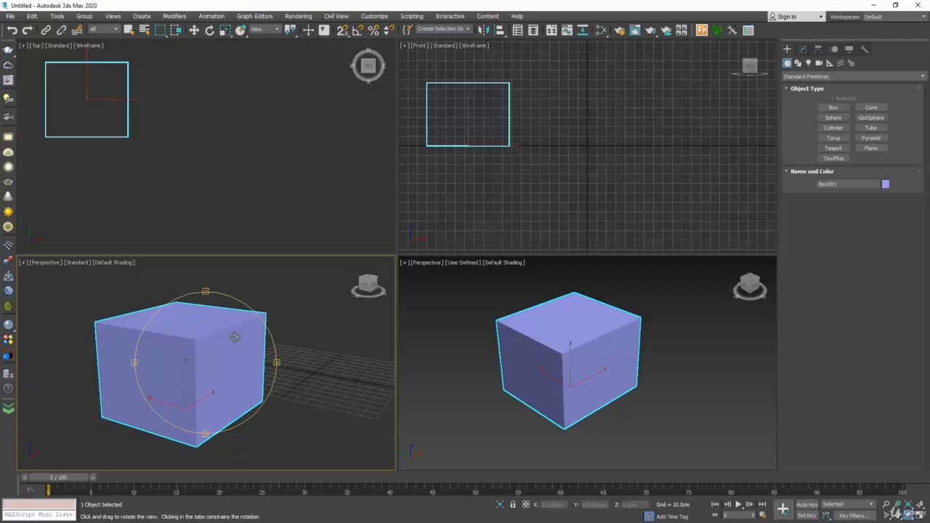
pyautogui.press('w')
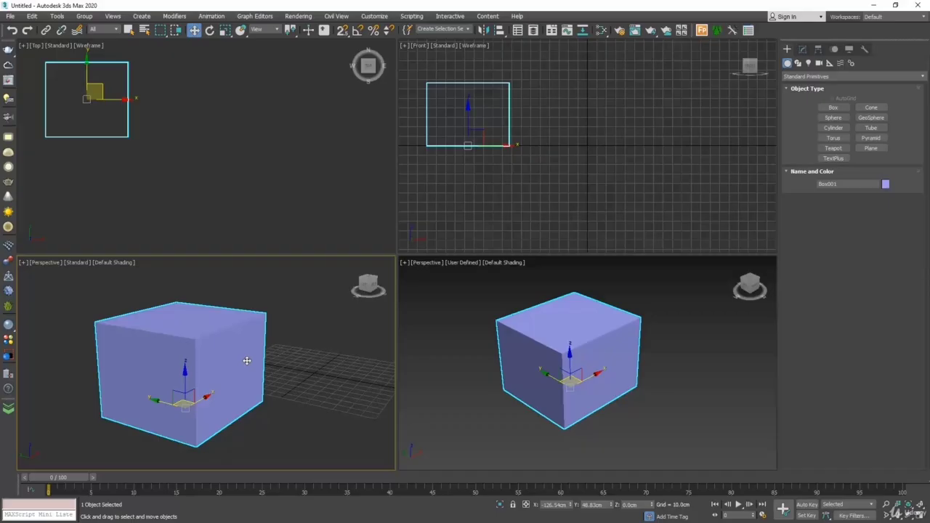
# Display Edged Faces in the lower-left Perspective viewport and look through its rendering quality options without changing them.
pyautogui.click(131, 264)
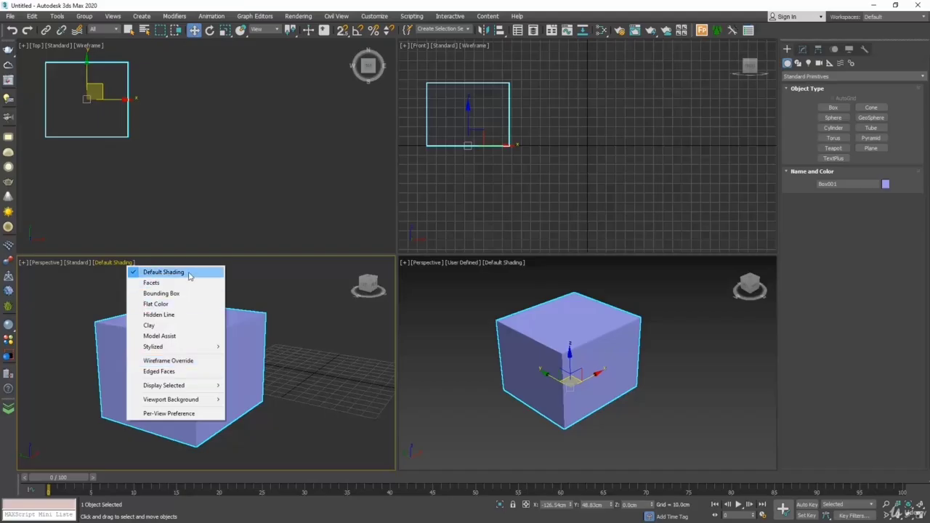
pyautogui.click(171, 372)
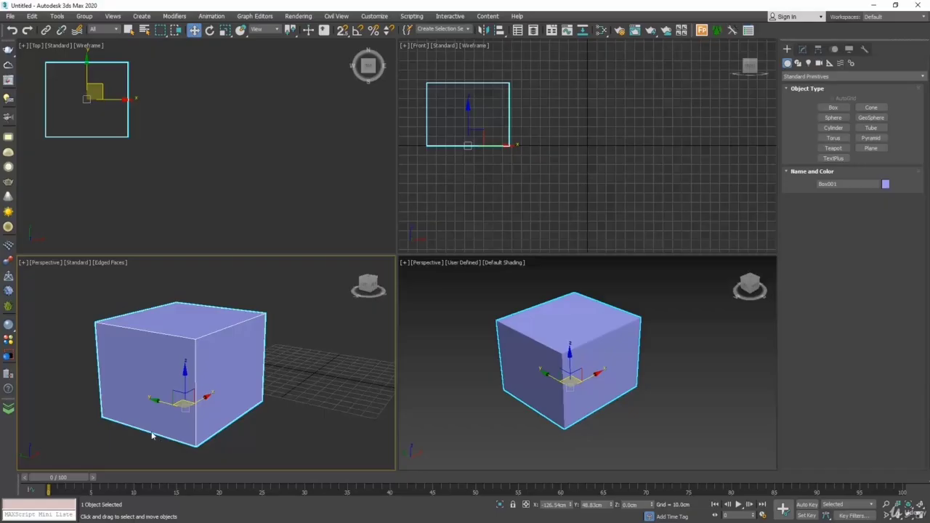
pyautogui.click(76, 263)
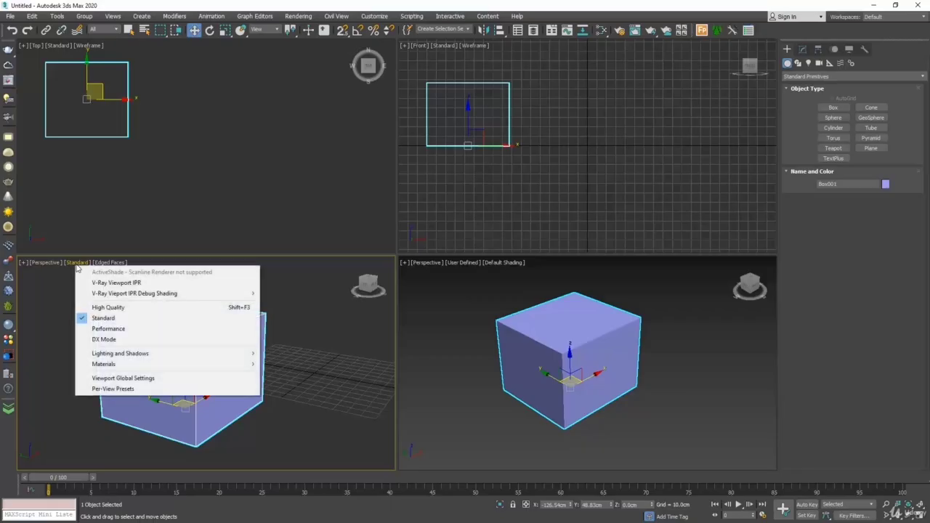
pyautogui.click(64, 284)
pyautogui.click(64, 285)
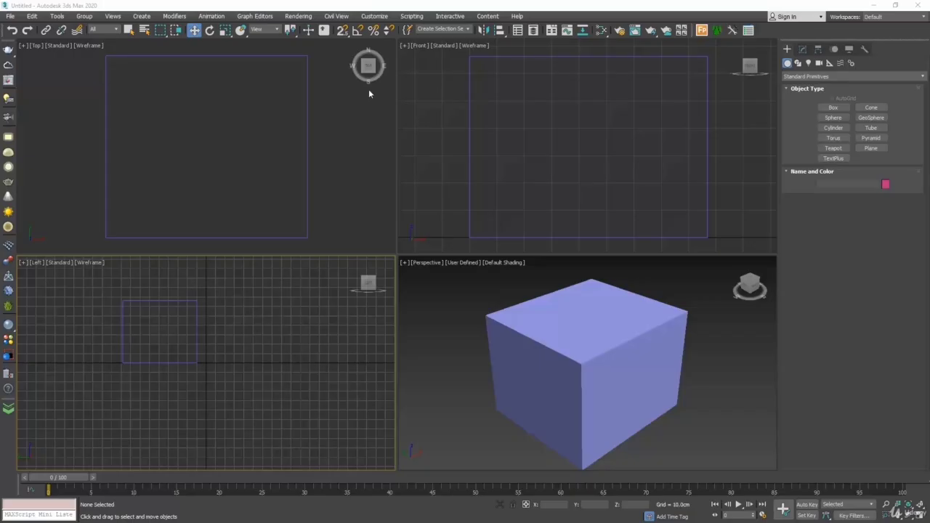
# Activate the shaded Perspective viewport and maximize it to fill the whole viewport area.
pyautogui.click(358, 89)
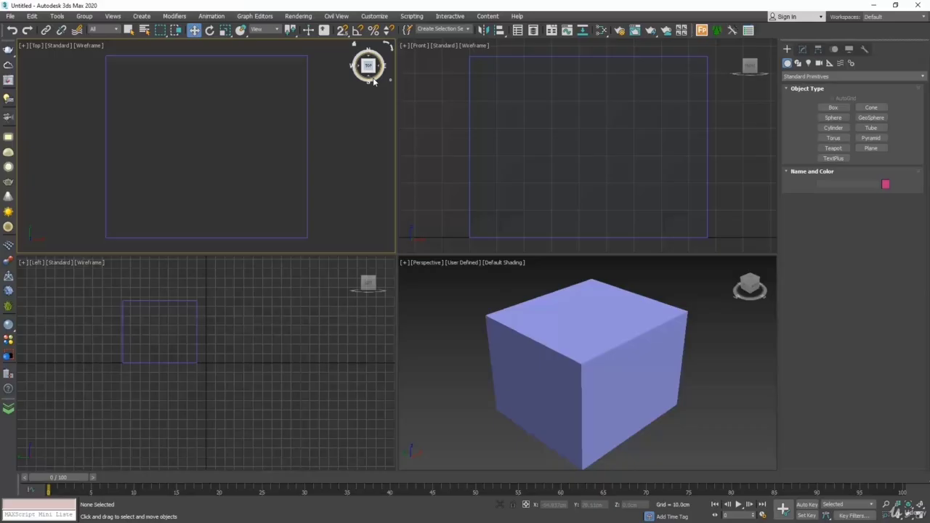
pyautogui.click(736, 299)
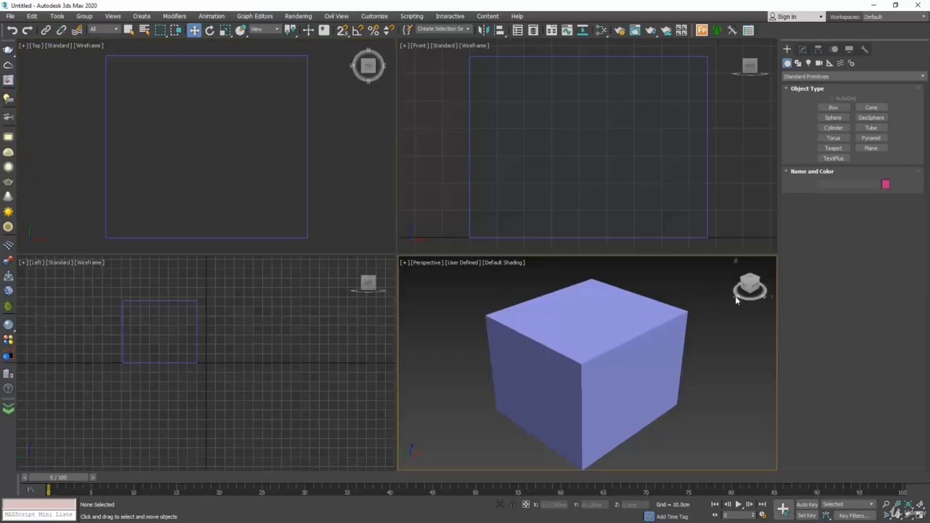
pyautogui.click(920, 514)
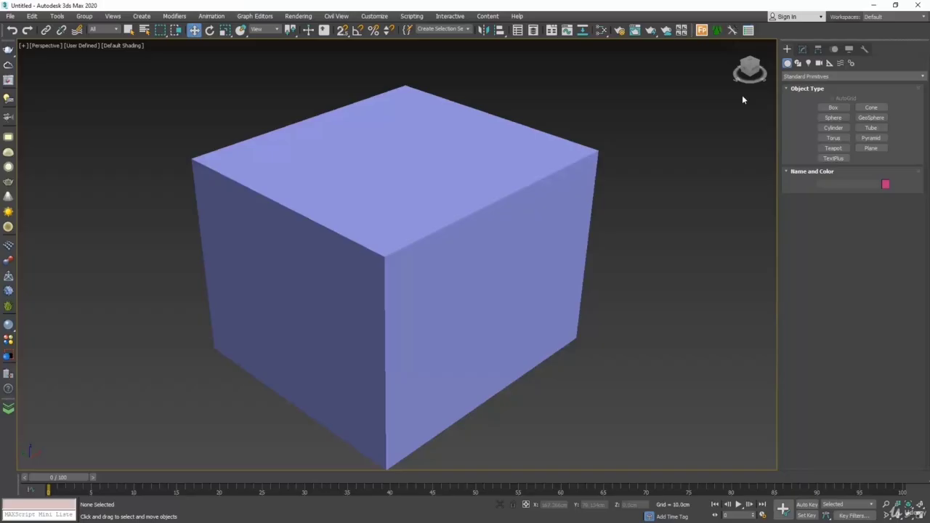
# Turn the Perspective view to the box's front with the ViewCube and return to the home view, trying this twice.
pyautogui.click(755, 73)
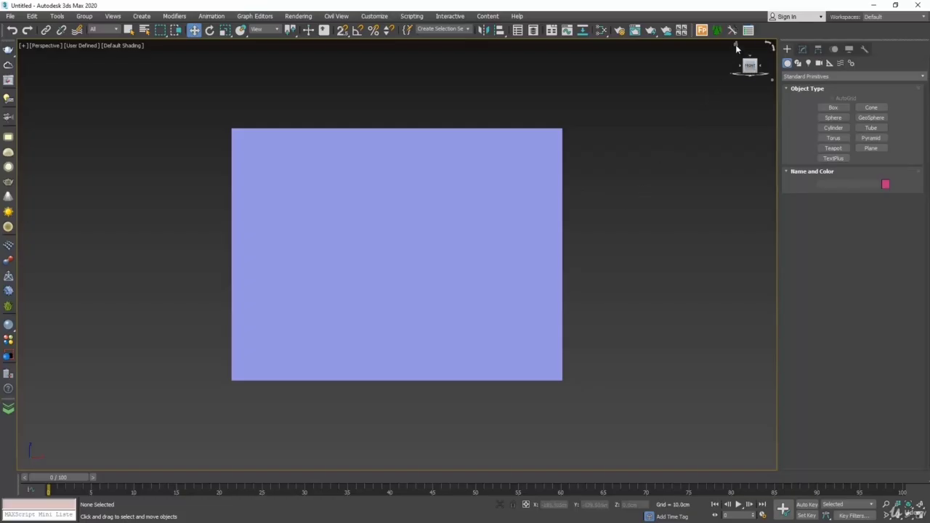
pyautogui.click(736, 45)
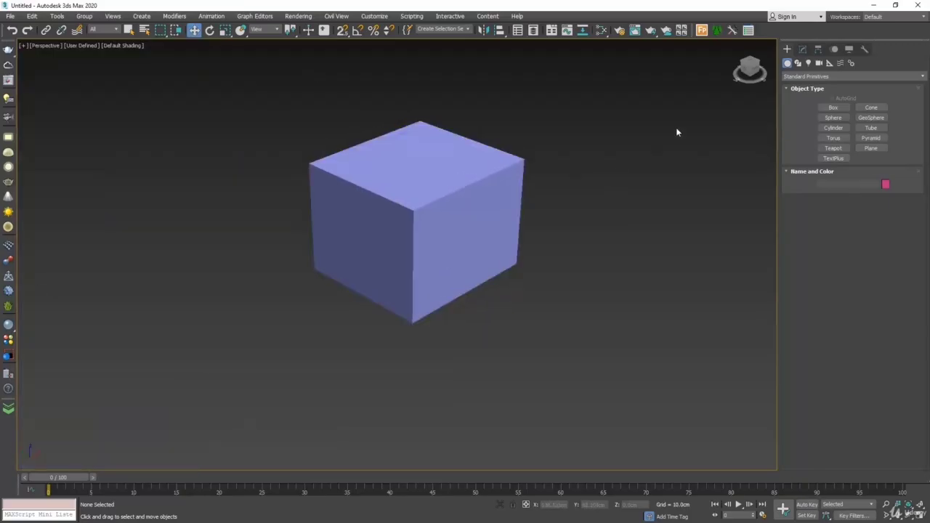
pyautogui.click(764, 85)
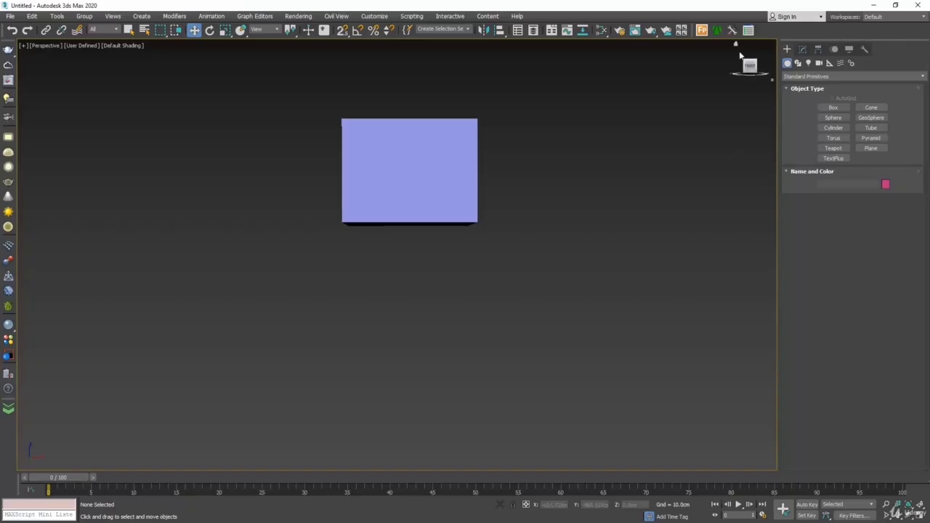
pyautogui.click(736, 44)
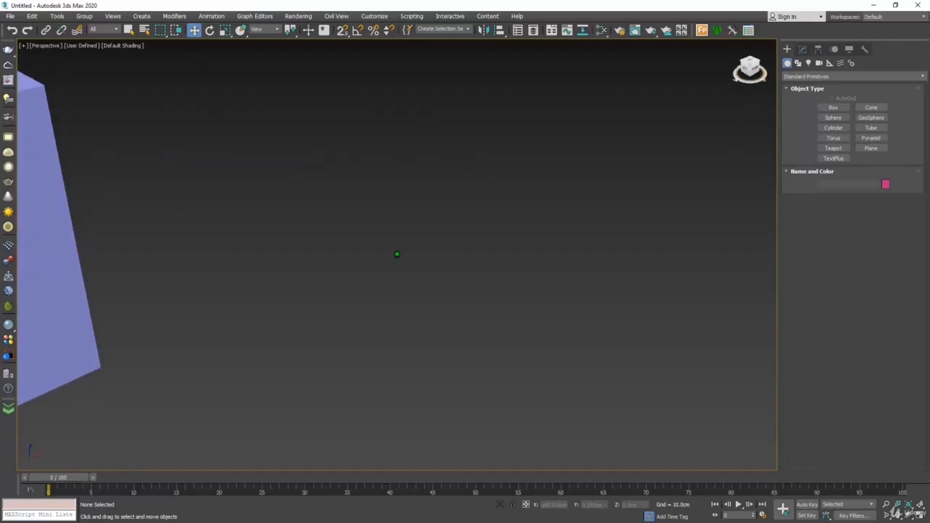
# Fit the box in the Perspective view and rotate around it freely with the ViewCube.
pyautogui.press('z')
pyautogui.moveTo(749, 82)
pyautogui.mouseDown()
pyautogui.moveTo(729, 83)
pyautogui.moveTo(766, 82)
pyautogui.moveTo(739, 84)
pyautogui.mouseUp()
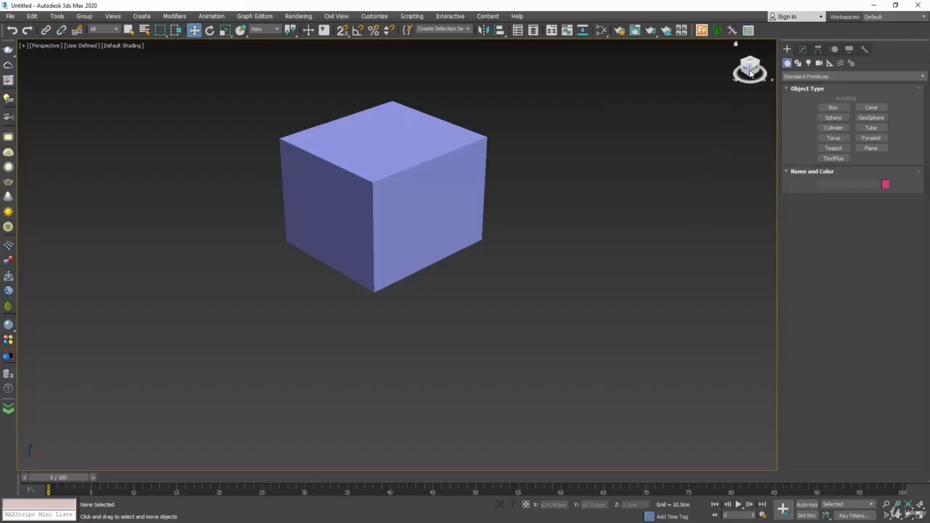
pyautogui.moveTo(751, 72); pyautogui.dragTo(733, 87)
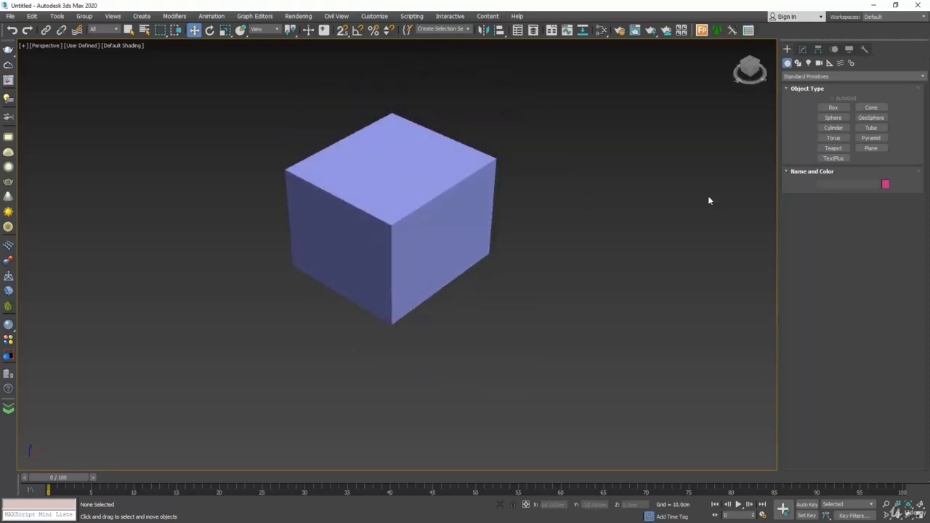
# Toggle on the SteeringWheels, zoom and orbit the Perspective view with the navigation wheel, and close the wheel.
pyautogui.click(113, 17)
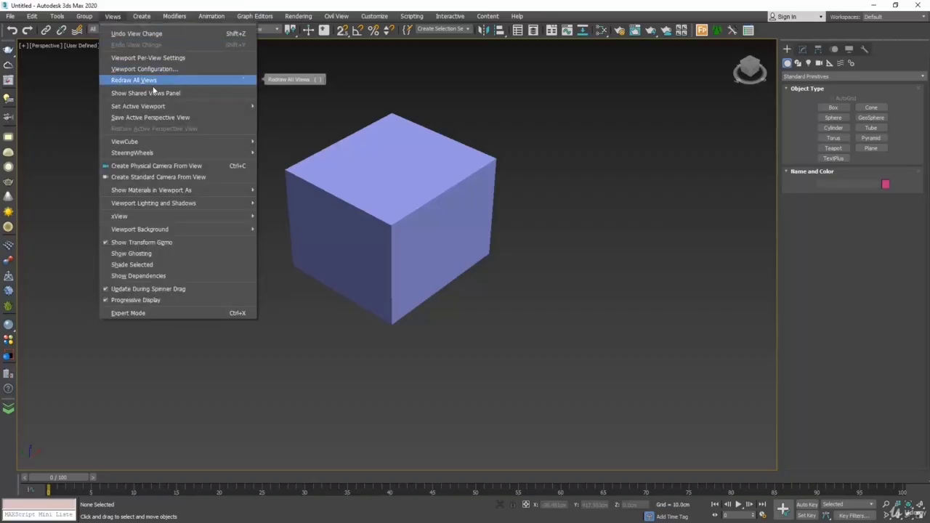
pyautogui.moveTo(159, 153)
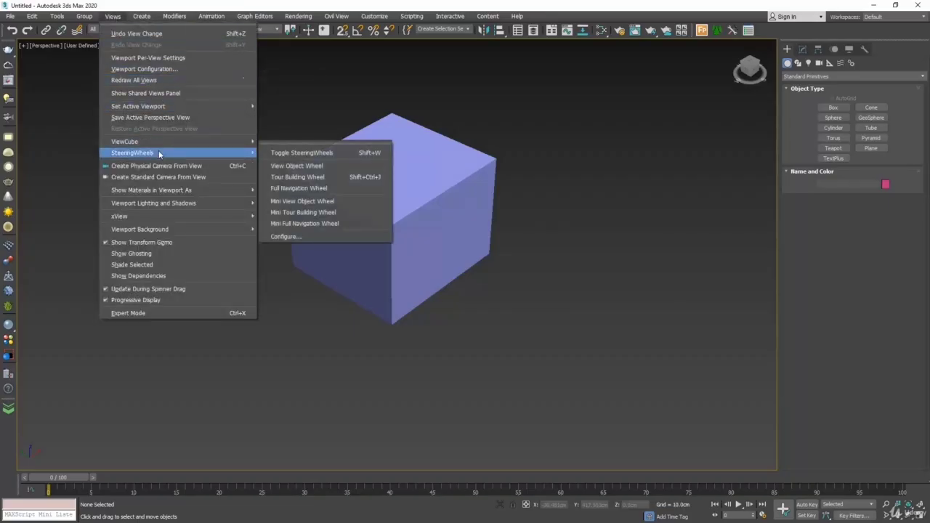
pyautogui.click(289, 152)
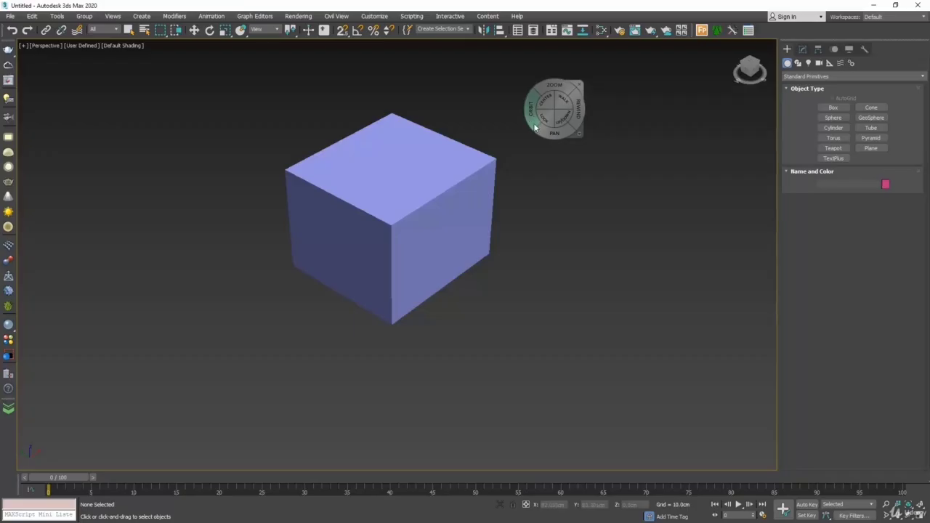
pyautogui.moveTo(553, 86); pyautogui.dragTo(509, 192)
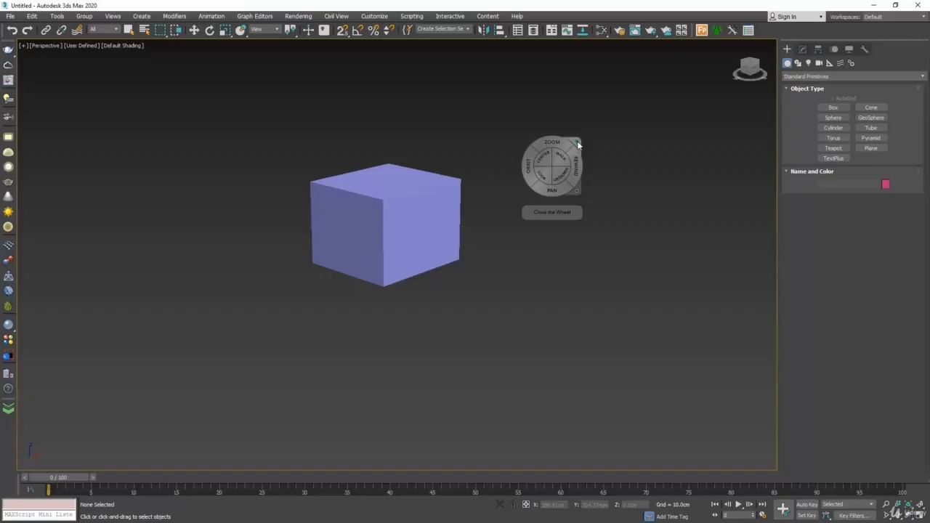
pyautogui.click(578, 144)
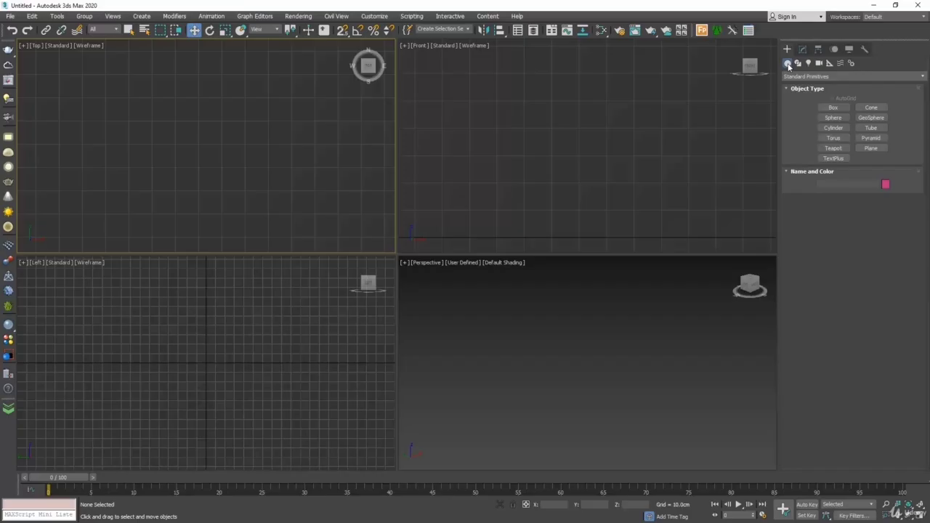
# From Standard Primitives, create a box in the Top viewport about 57.6 cm long, 60.3 cm wide and 53 cm high.
pyautogui.click(808, 76)
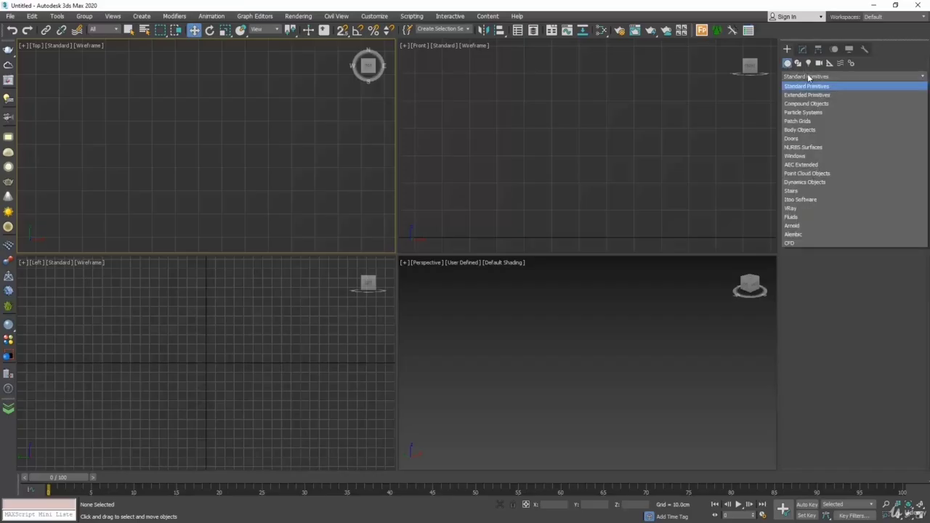
pyautogui.click(837, 87)
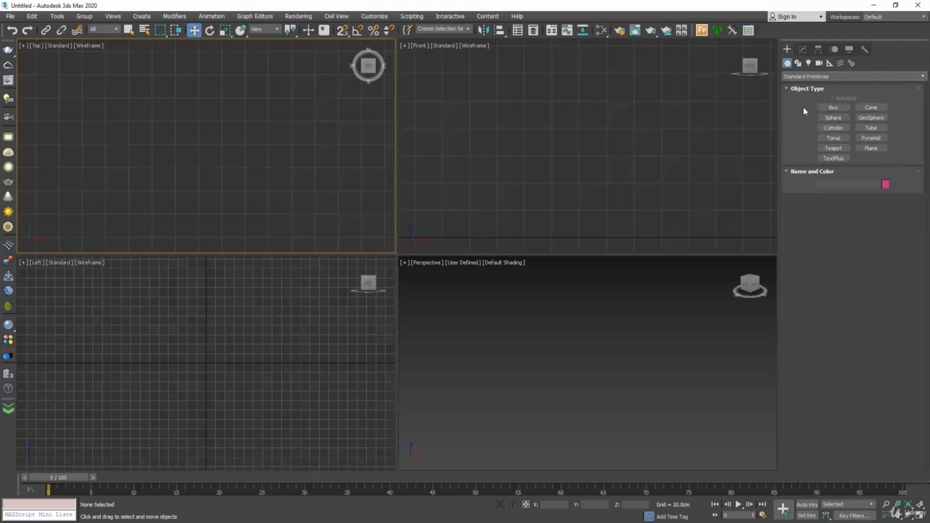
pyautogui.click(834, 108)
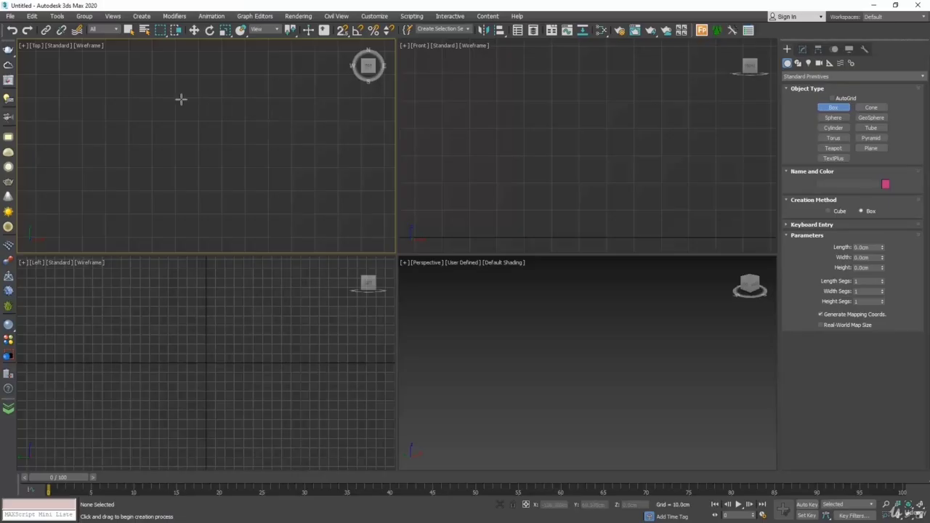
pyautogui.moveTo(135, 88); pyautogui.dragTo(275, 222)
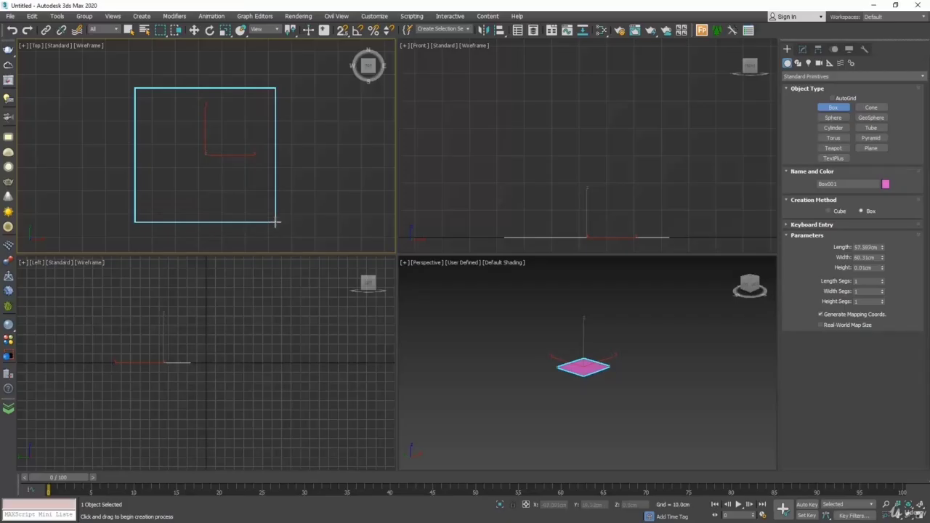
pyautogui.moveTo(276, 222); pyautogui.dragTo(275, 223)
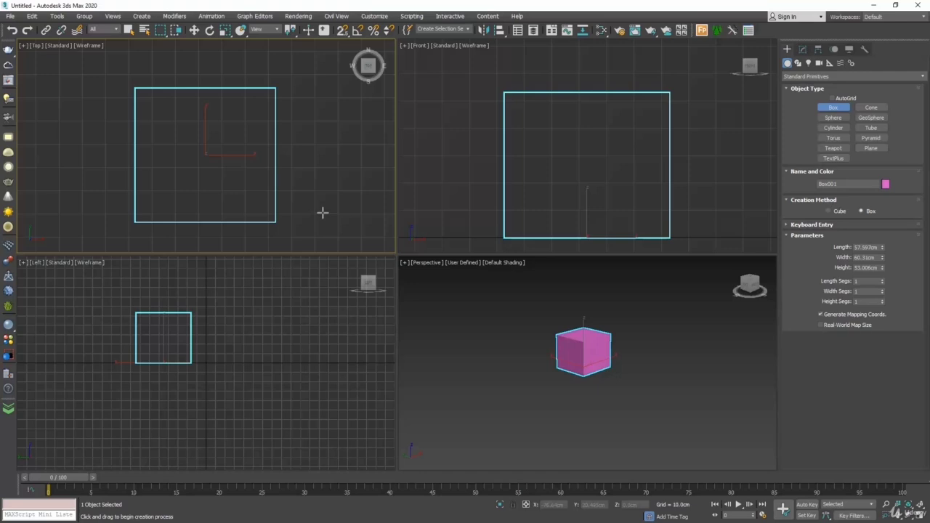
pyautogui.press('w')
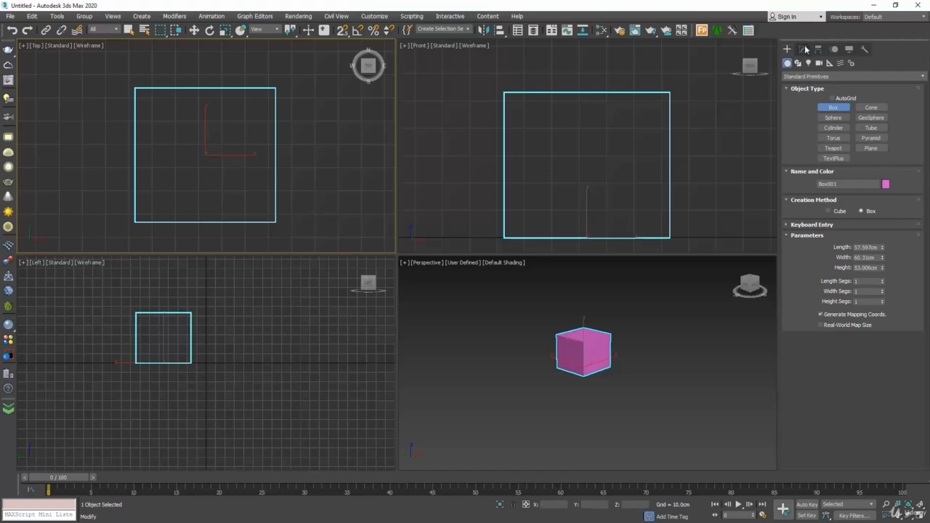
# Set the box's length, width and height to 50 cm each and fit the box in all viewports.
pyautogui.click(803, 49)
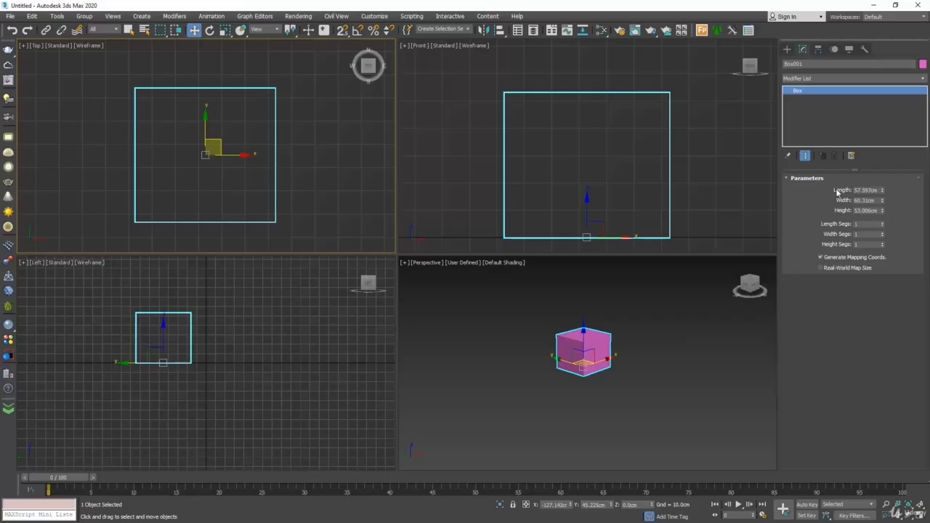
pyautogui.click(727, 168)
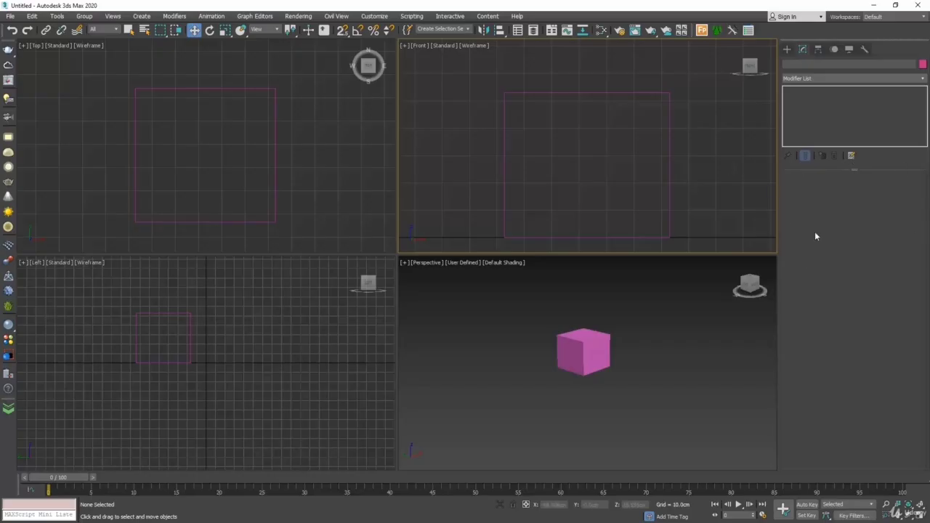
pyautogui.click(670, 157)
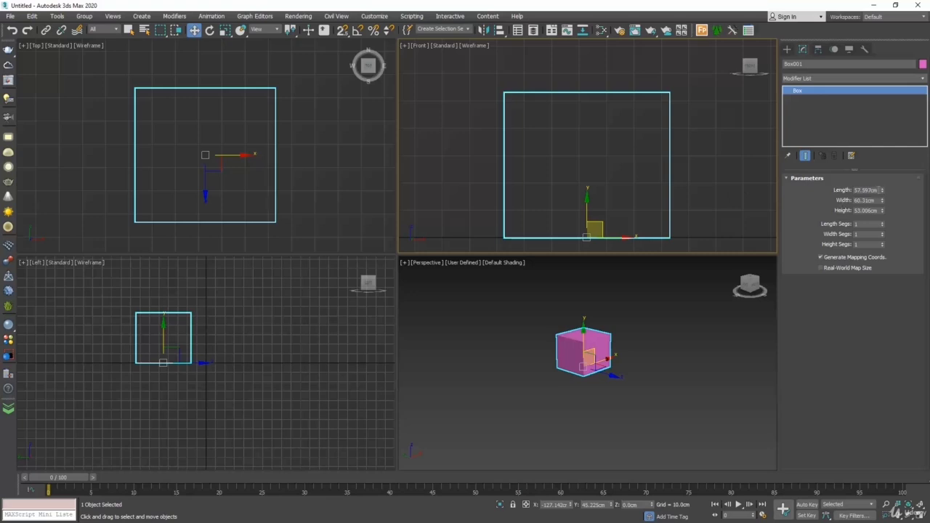
pyautogui.click(881, 191)
pyautogui.write('50')
pyautogui.press('Tab')
pyautogui.write('50')
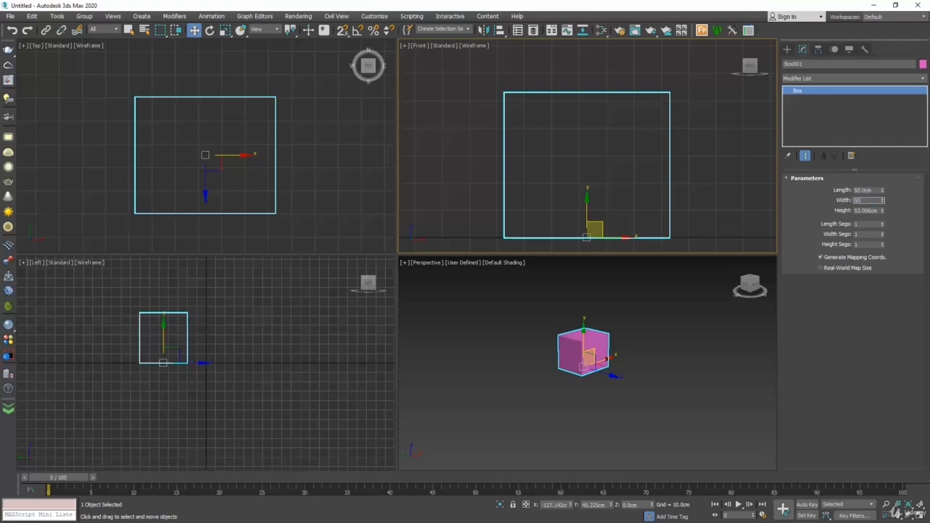
pyautogui.press('Tab')
pyautogui.write('50')
pyautogui.press('Return')
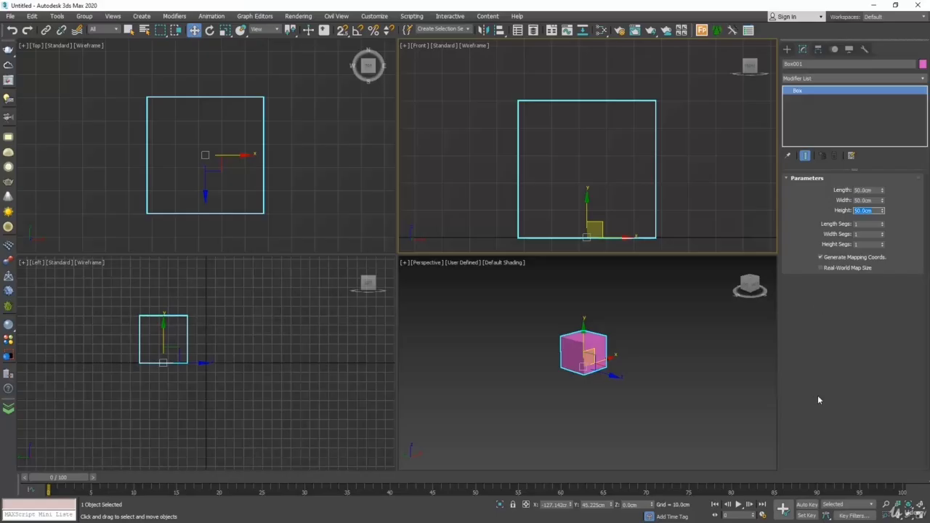
pyautogui.click(919, 507)
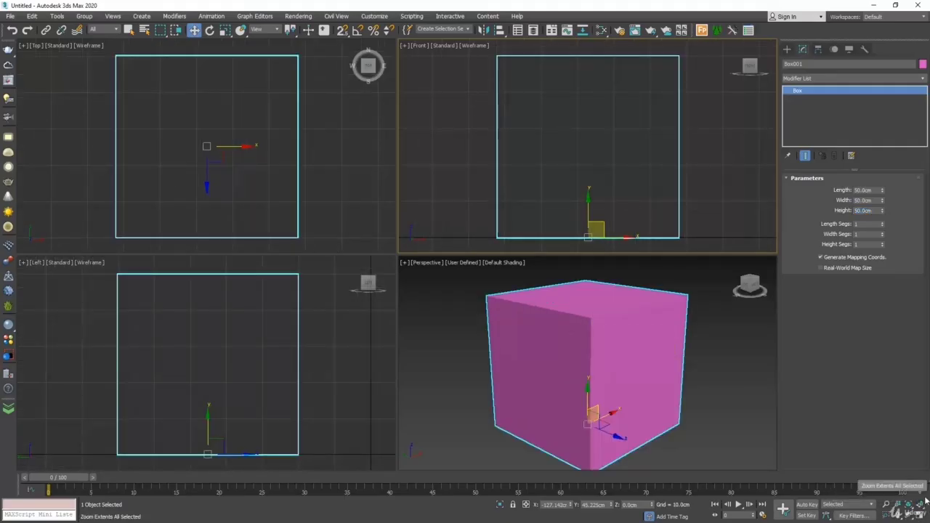
pyautogui.click(921, 507)
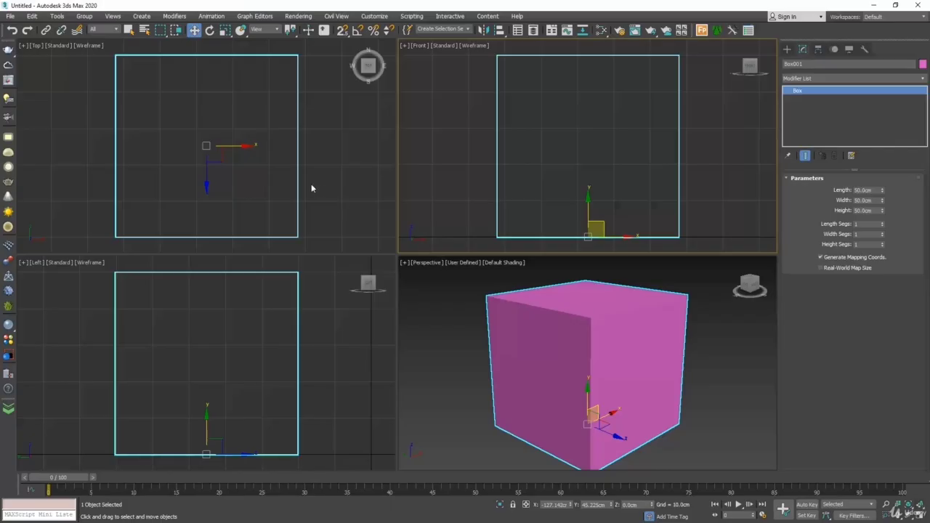
# Create a sphere with a radius of about 35.5 cm beside the box in the Top viewport, leaving a gap between them.
pyautogui.scroll(-4, 231, 188)
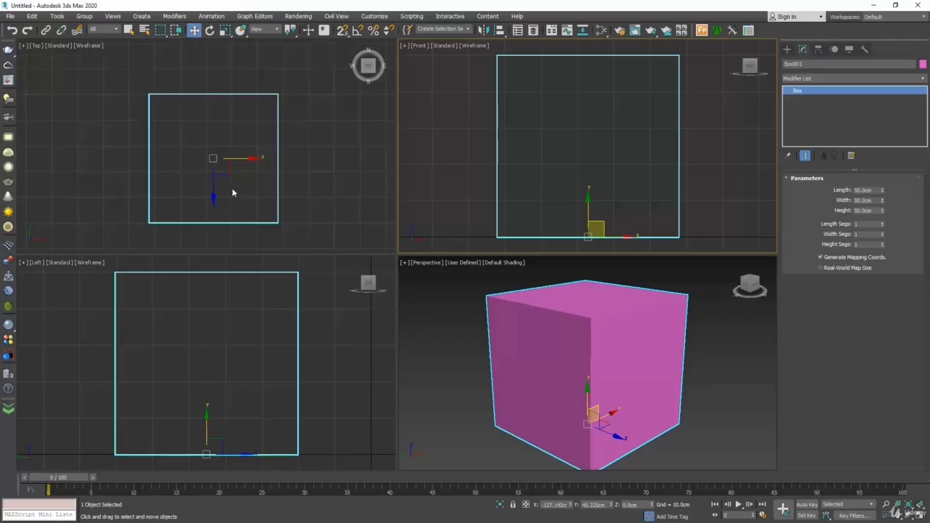
pyautogui.scroll(-2, 232, 172)
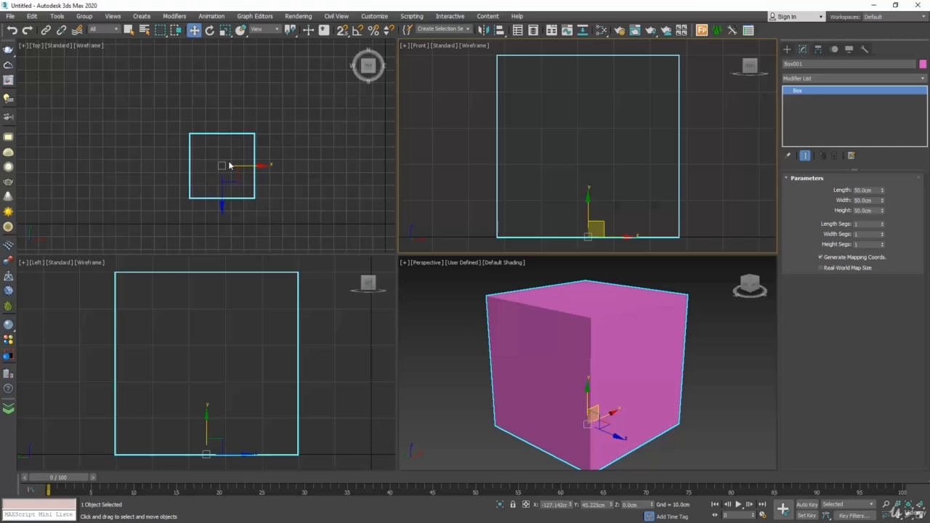
pyautogui.rightClick(212, 179)
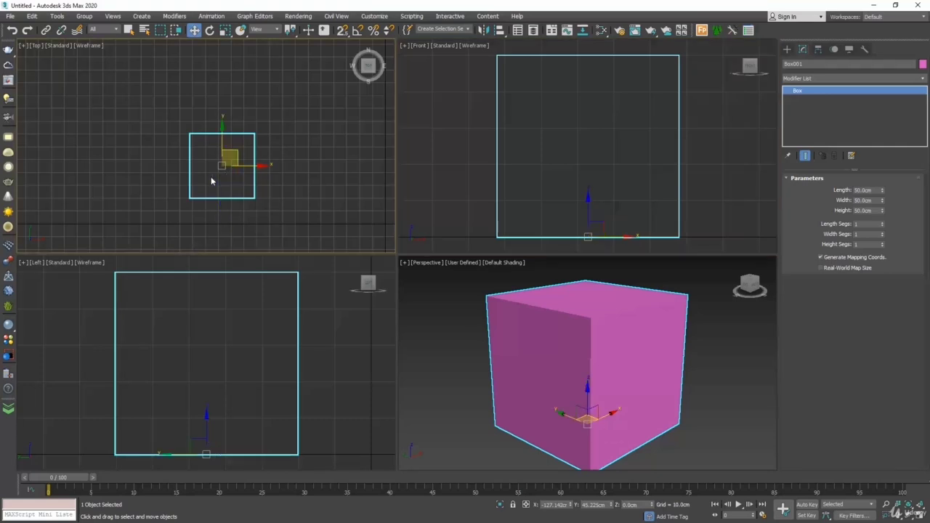
pyautogui.moveTo(211, 179); pyautogui.dragTo(284, 172, button='middle')
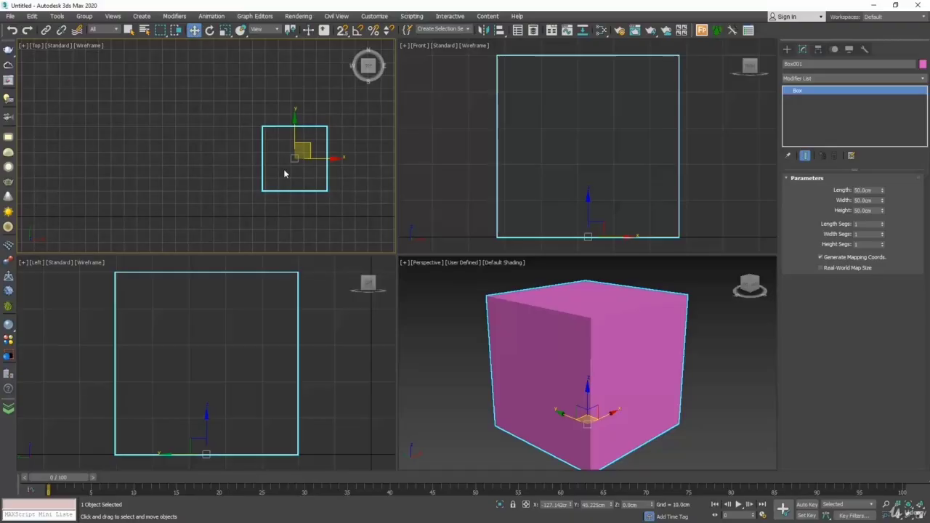
pyautogui.click(787, 50)
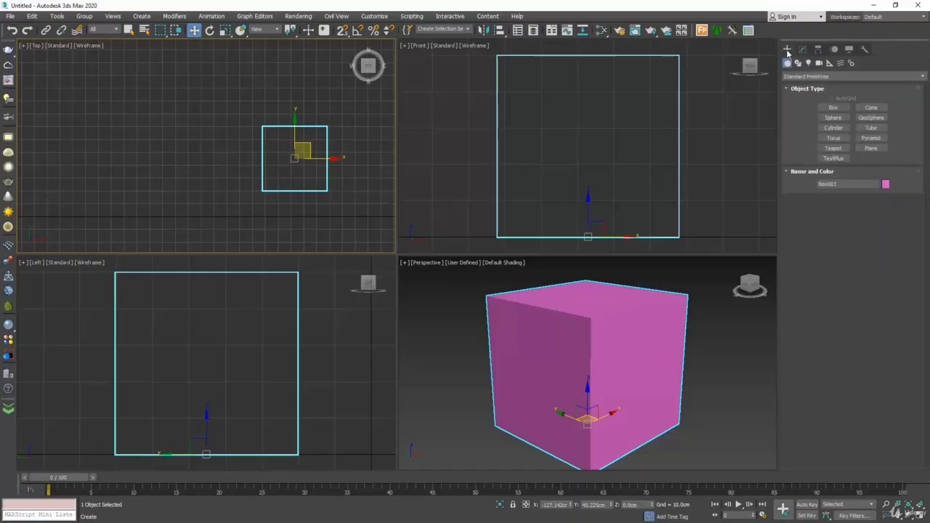
pyautogui.click(833, 117)
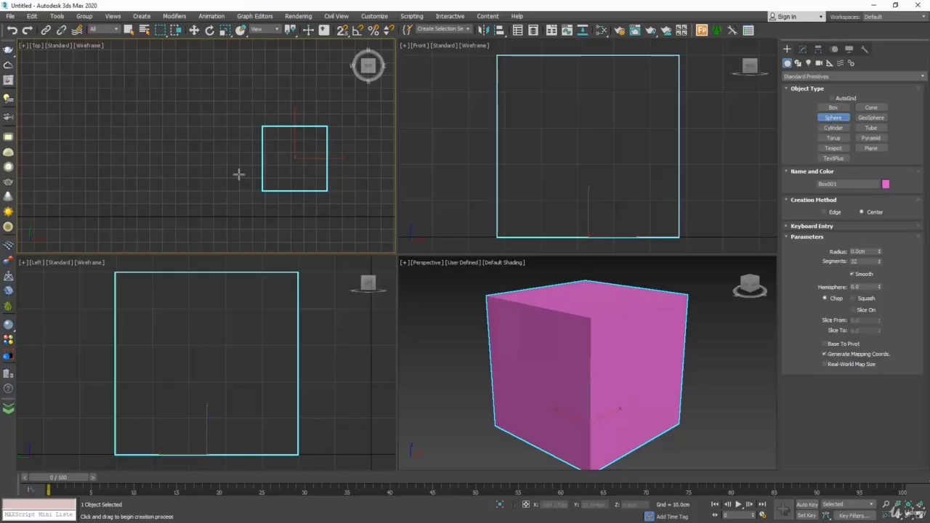
pyautogui.moveTo(207, 154); pyautogui.dragTo(160, 156)
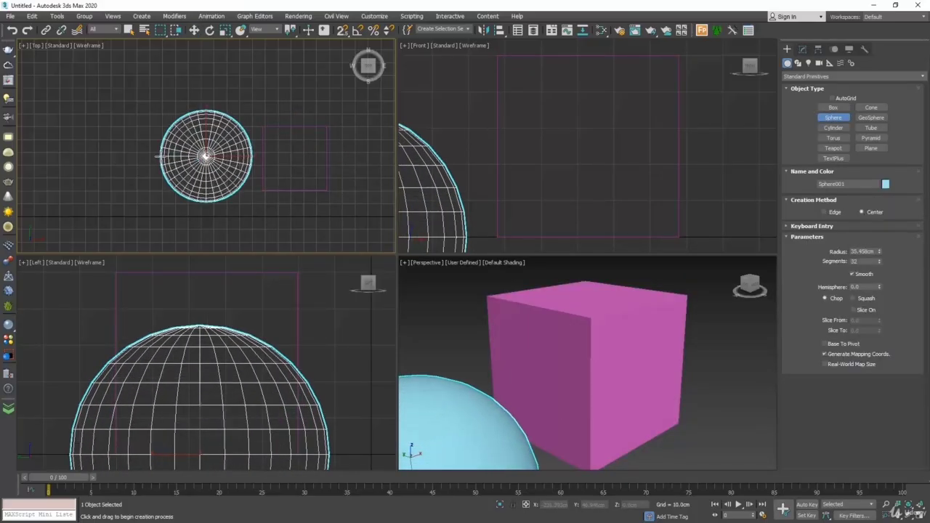
# Set the sphere's radius to 25 cm and fit both objects in all viewports.
pyautogui.click(804, 51)
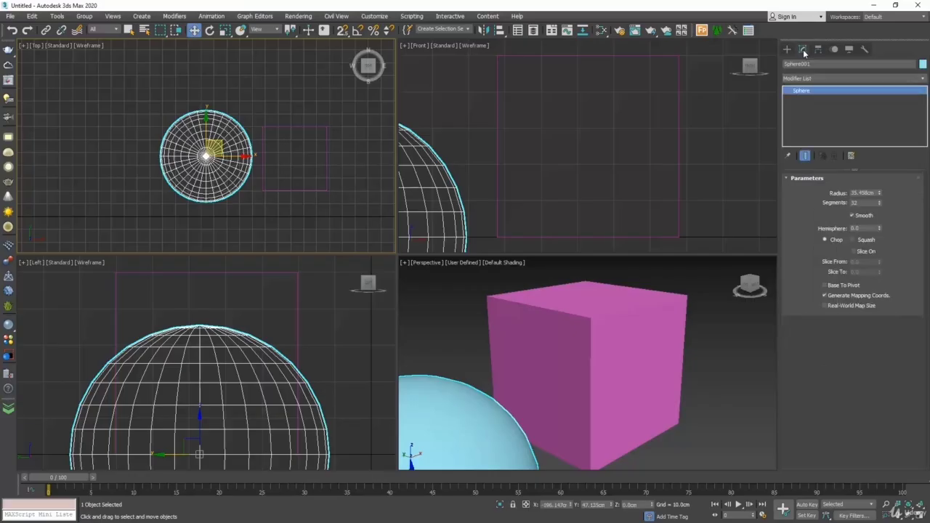
pyautogui.doubleClick(863, 193)
pyautogui.write('25')
pyautogui.press('Return')
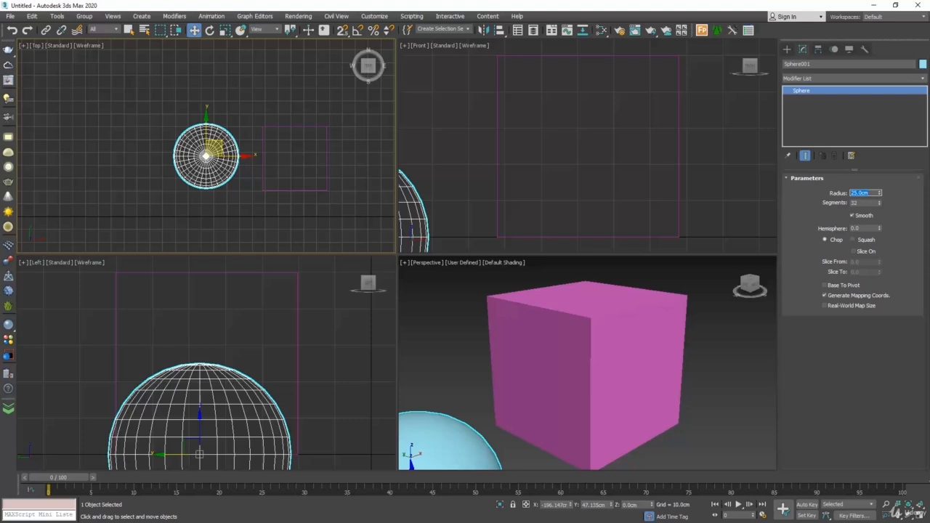
pyautogui.click(918, 504)
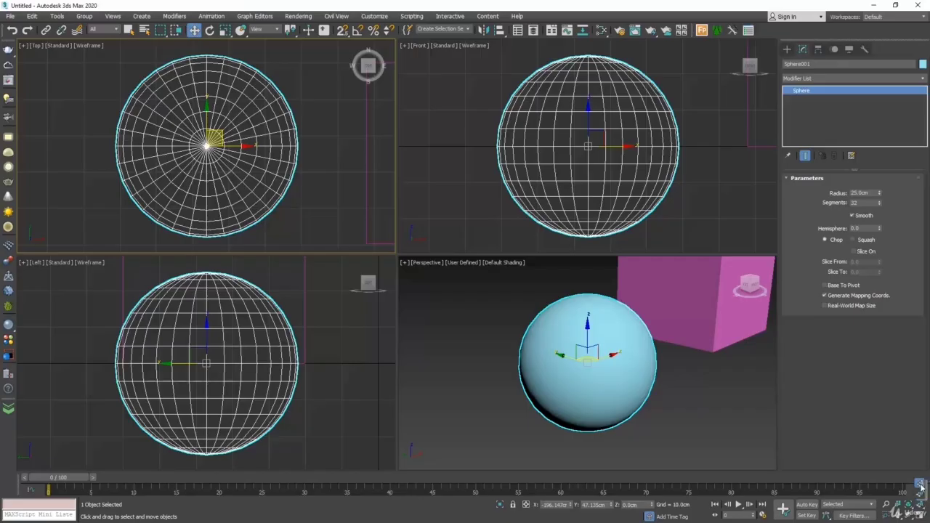
pyautogui.click(920, 487)
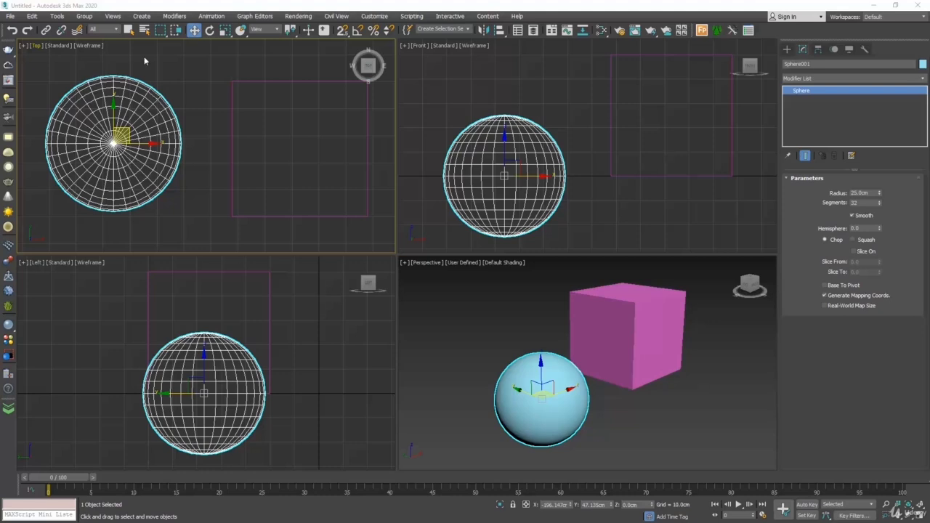
# With the Select Object tool, select the box and then the sphere in the Top viewport.
pyautogui.click(129, 30)
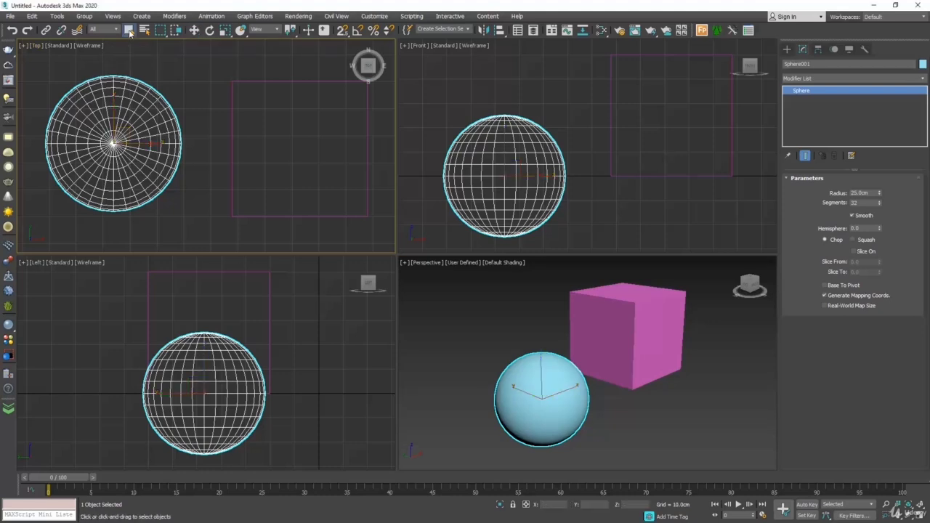
pyautogui.click(231, 111)
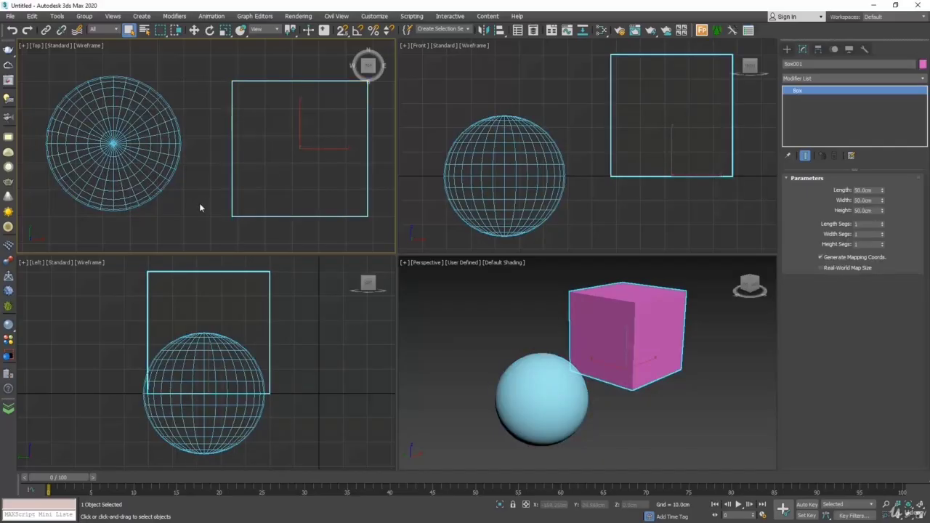
pyautogui.click(163, 178)
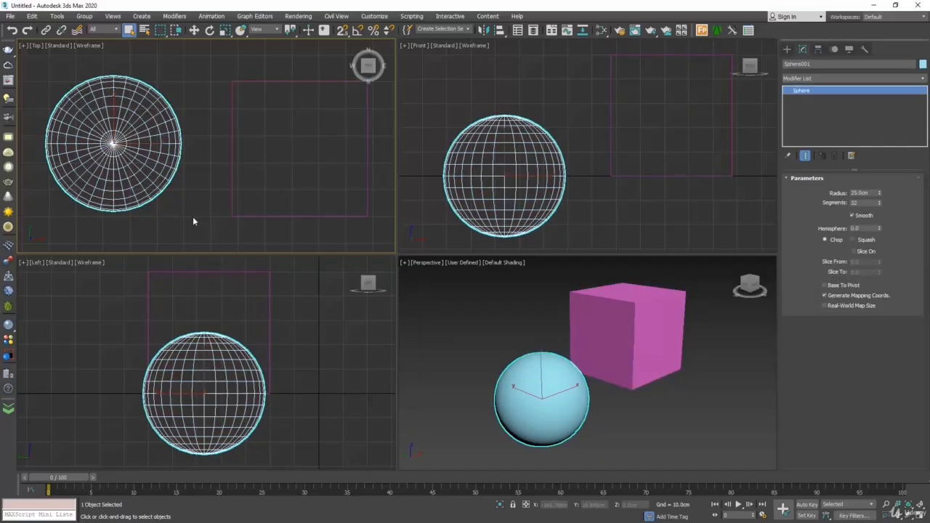
# Select the box by name from the scene object list.
pyautogui.click(145, 31)
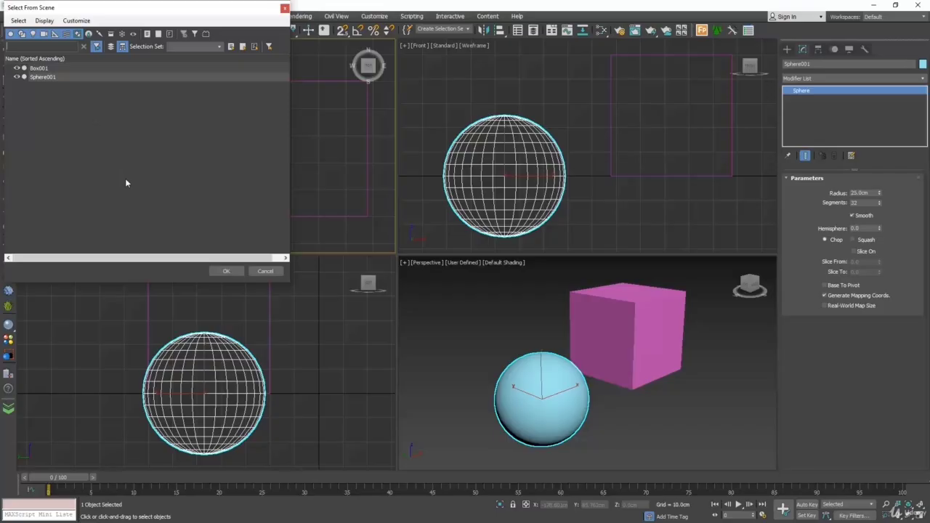
pyautogui.click(38, 67)
pyautogui.click(227, 271)
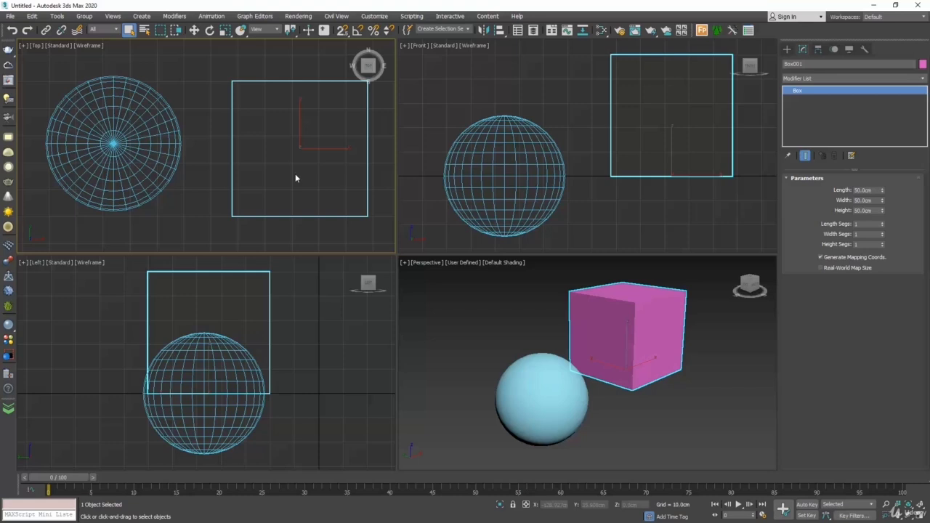
# Reopen the Select From Scene list and accept it with no object chosen to clear the selection.
pyautogui.press('h')
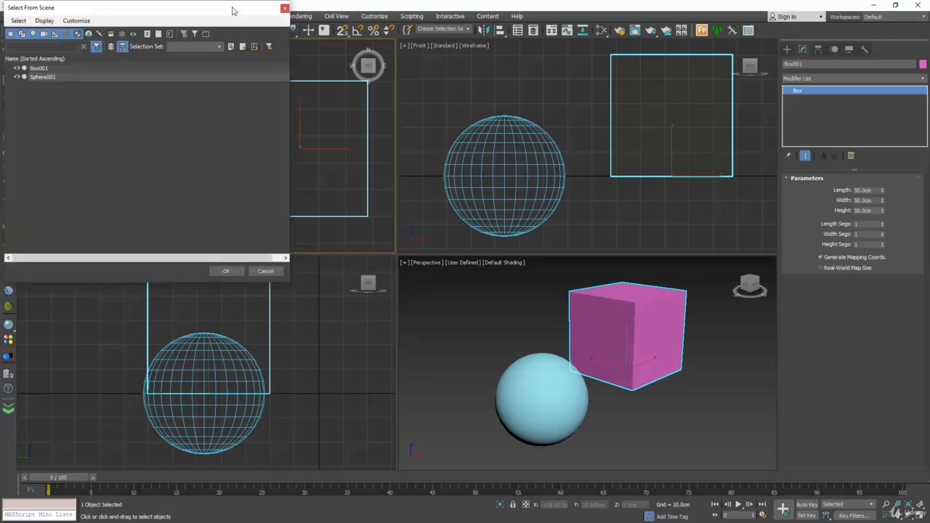
pyautogui.moveTo(232, 10); pyautogui.dragTo(280, 98)
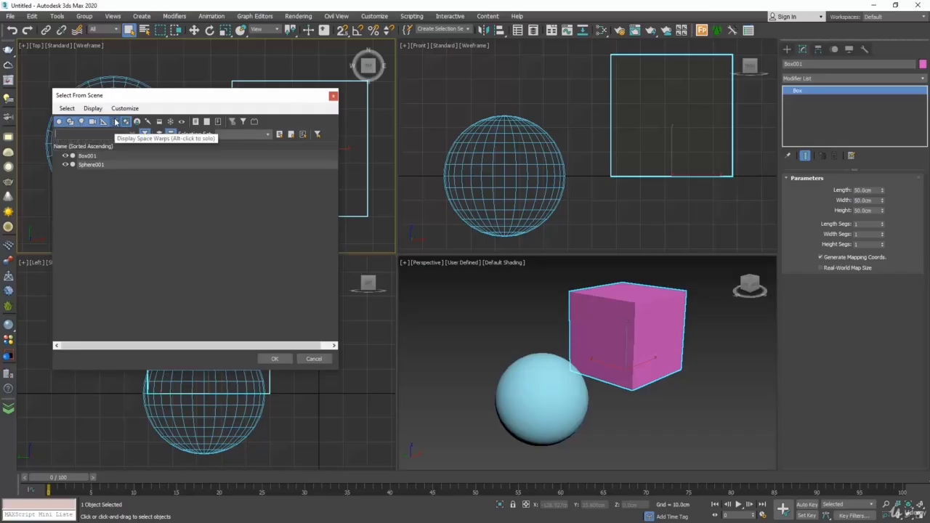
pyautogui.click(275, 359)
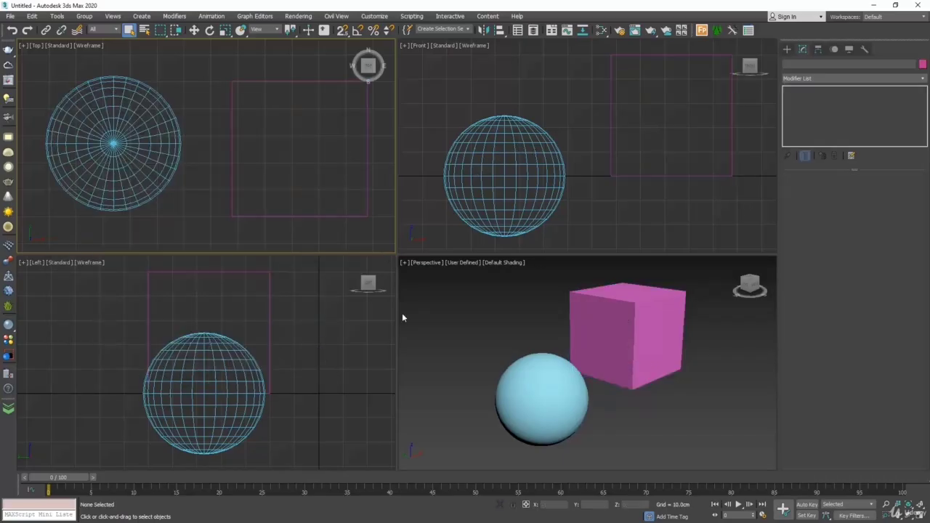
# In Select From Scene, turn off all category filters, list only geometry, switch to cameras only, and close the list.
pyautogui.click(786, 49)
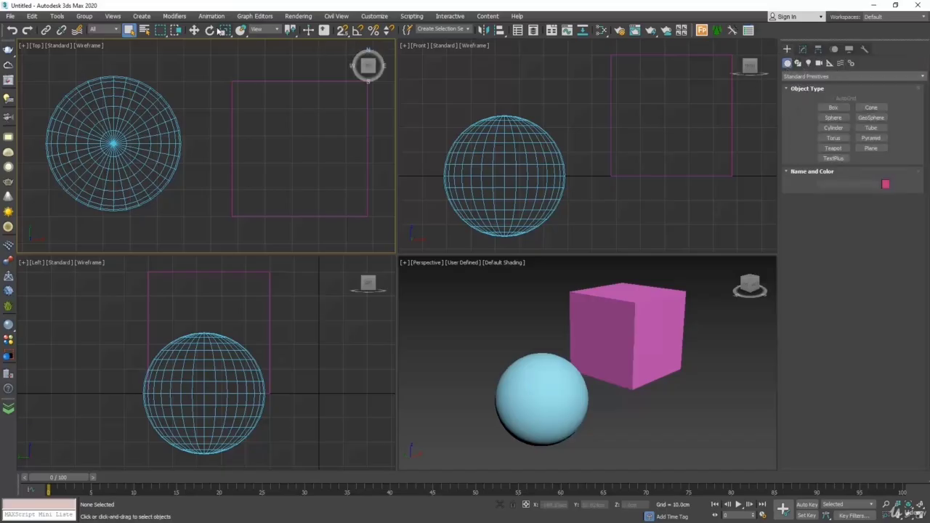
pyautogui.click(145, 30)
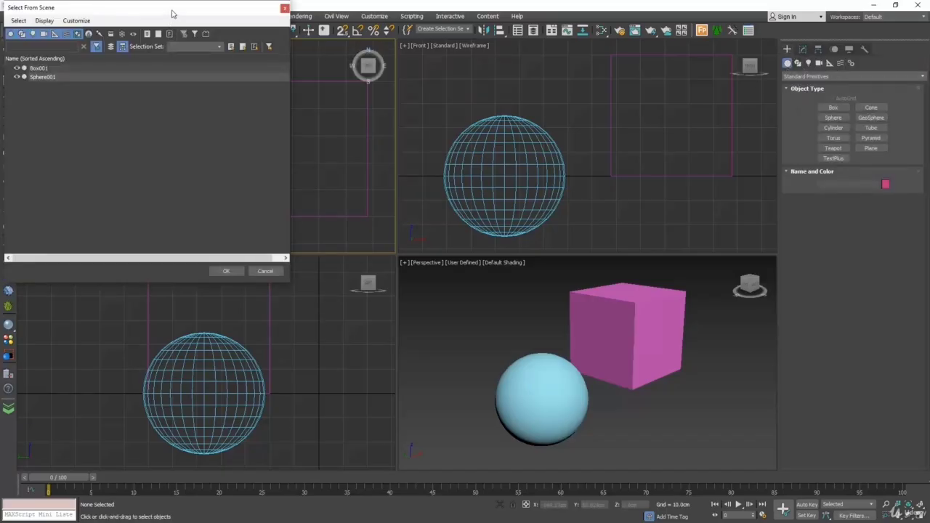
pyautogui.moveTo(172, 12); pyautogui.dragTo(648, 48)
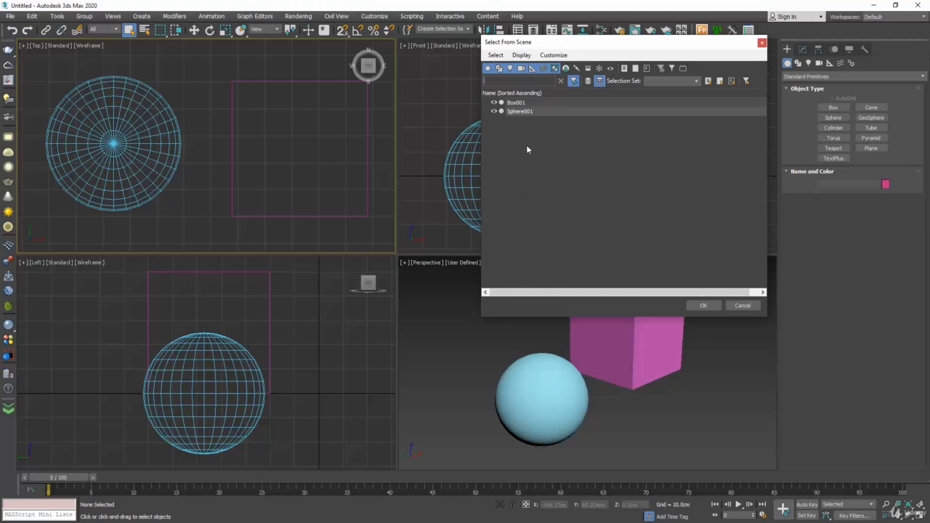
pyautogui.click(499, 69)
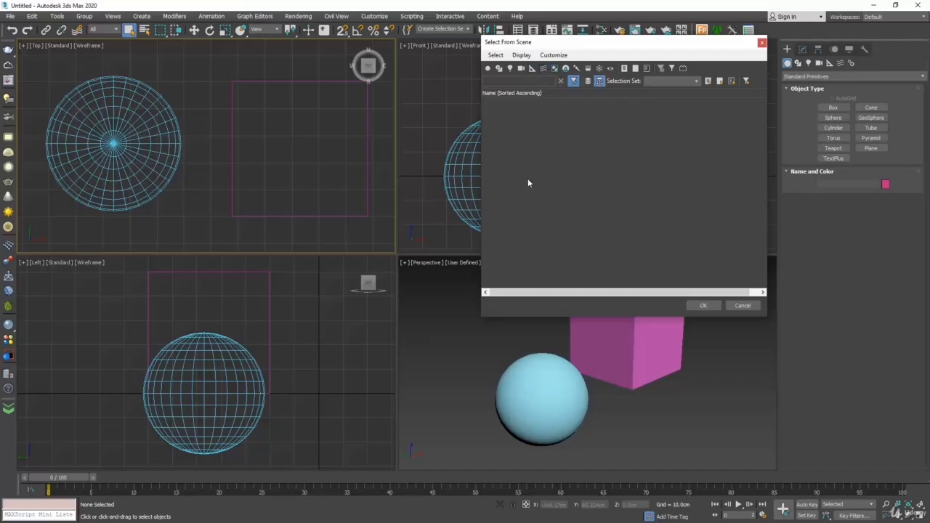
pyautogui.click(488, 68)
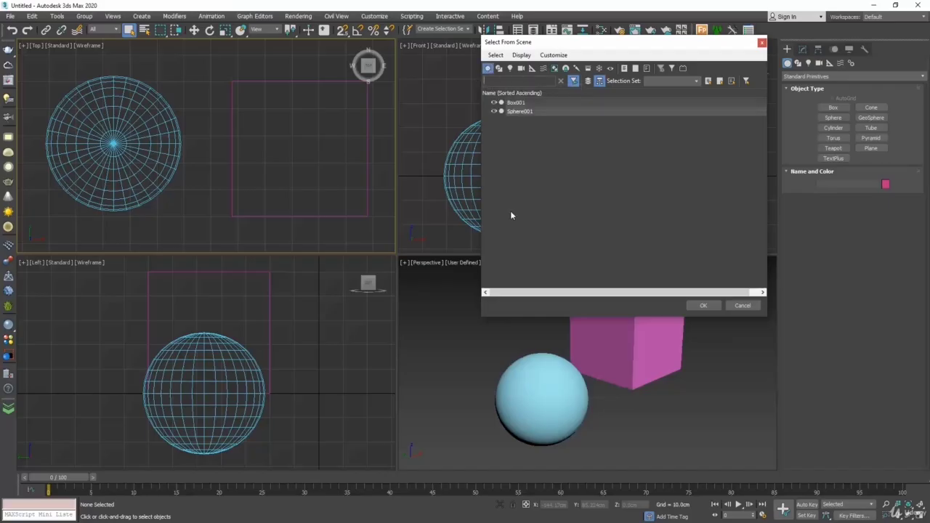
pyautogui.click(521, 68)
pyautogui.click(488, 68)
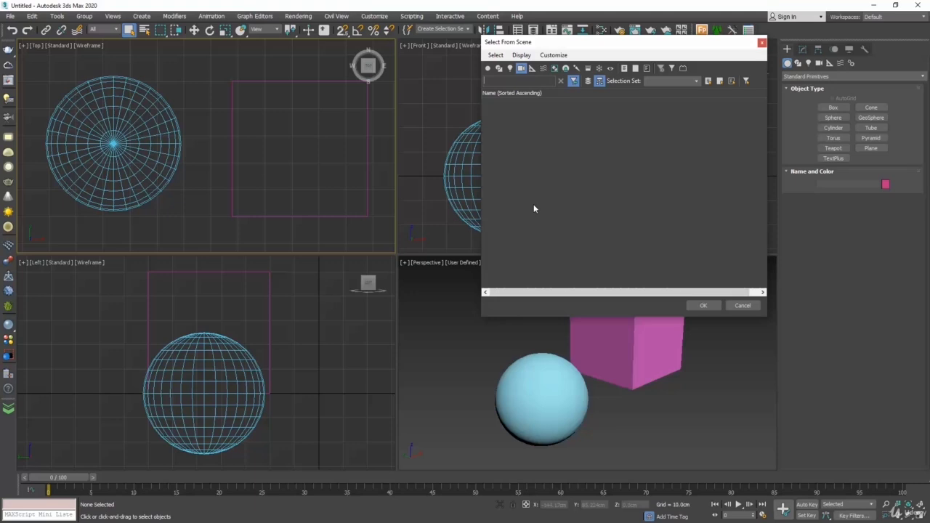
pyautogui.click(705, 305)
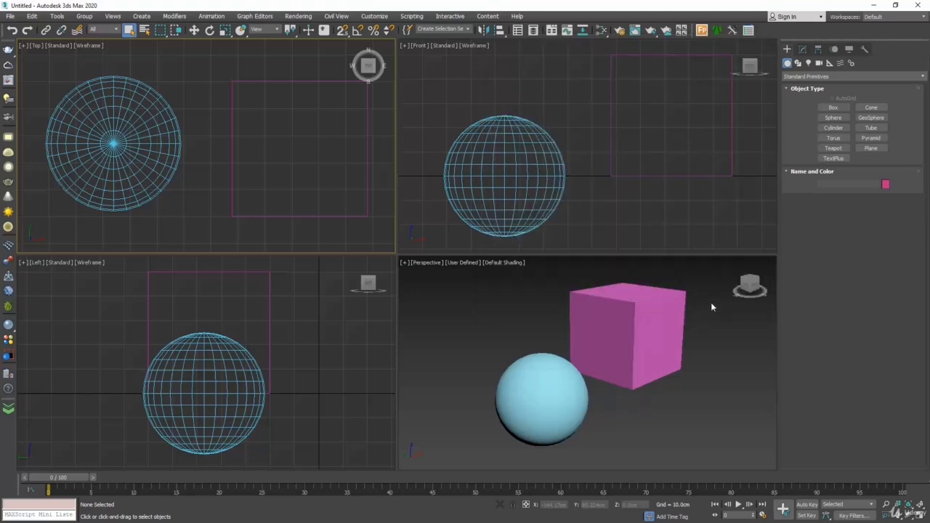
# Add a targeted Physical camera in the Top viewport, aimed horizontally below the sphere and box, with a target distance of about 84 cm.
pyautogui.scroll(-3, 338, 141)
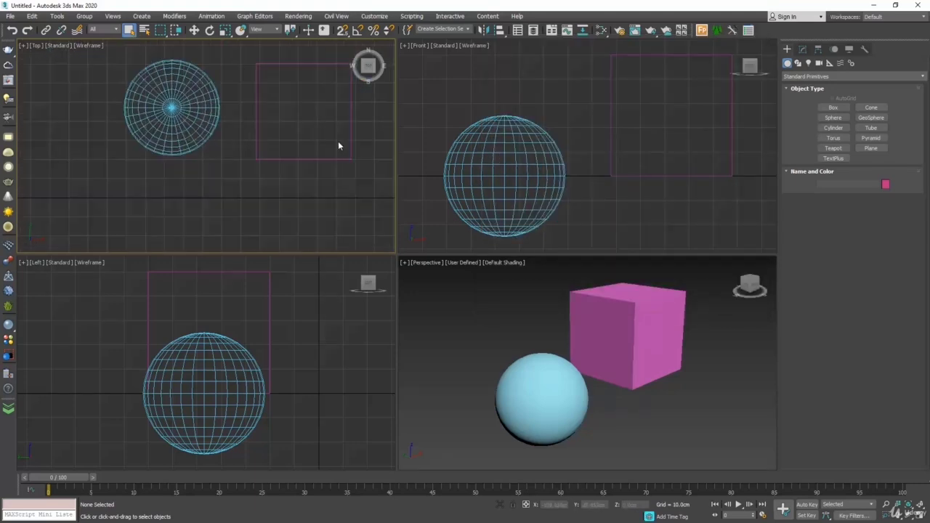
pyautogui.click(819, 63)
pyautogui.click(840, 109)
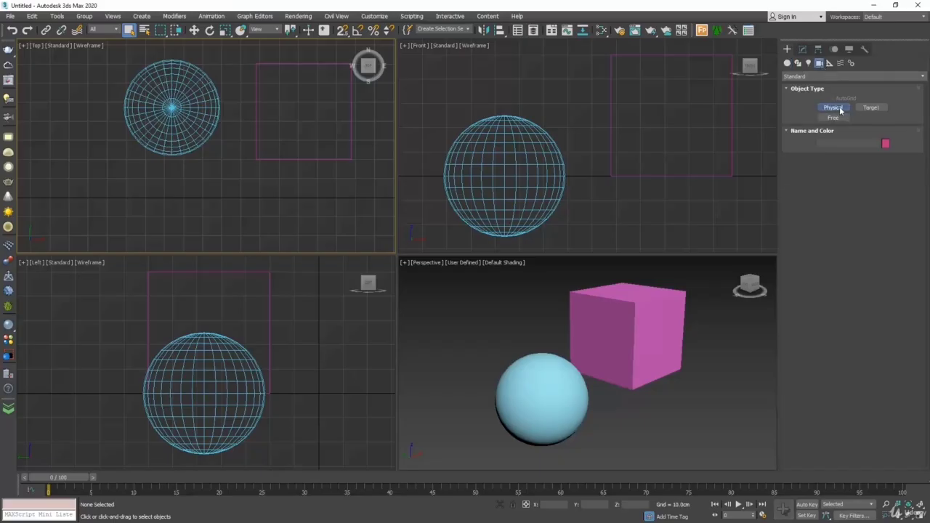
pyautogui.moveTo(152, 202); pyautogui.dragTo(311, 202)
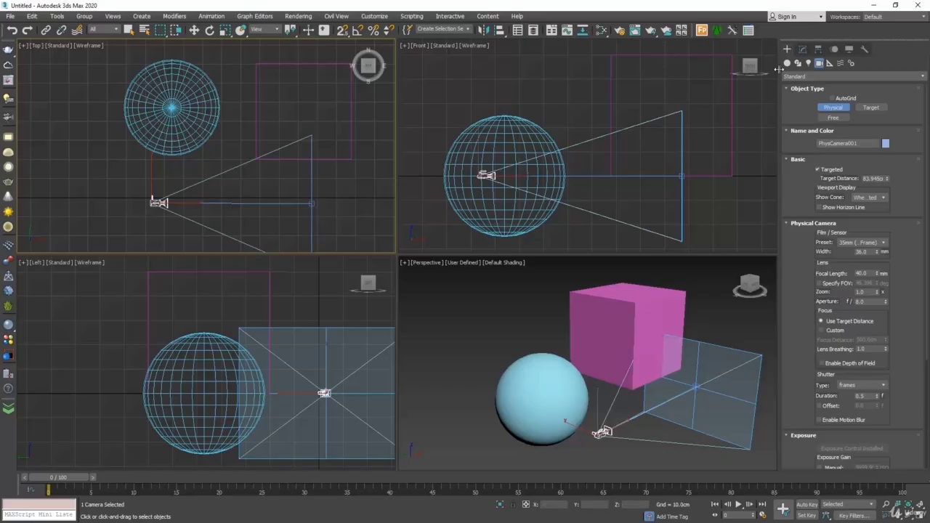
# Place a photometric Free Light in the Top viewport, to the lower left of the sphere.
pyautogui.click(809, 63)
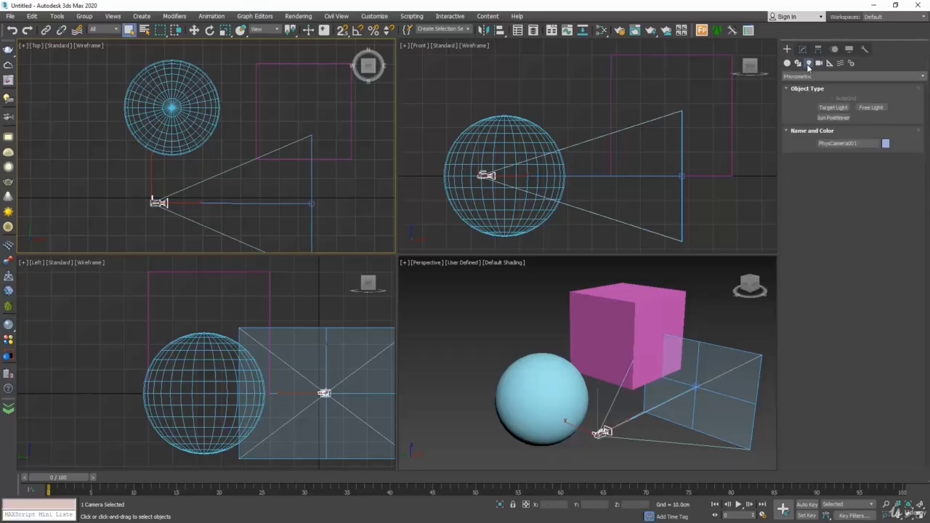
pyautogui.click(872, 108)
pyautogui.click(70, 165)
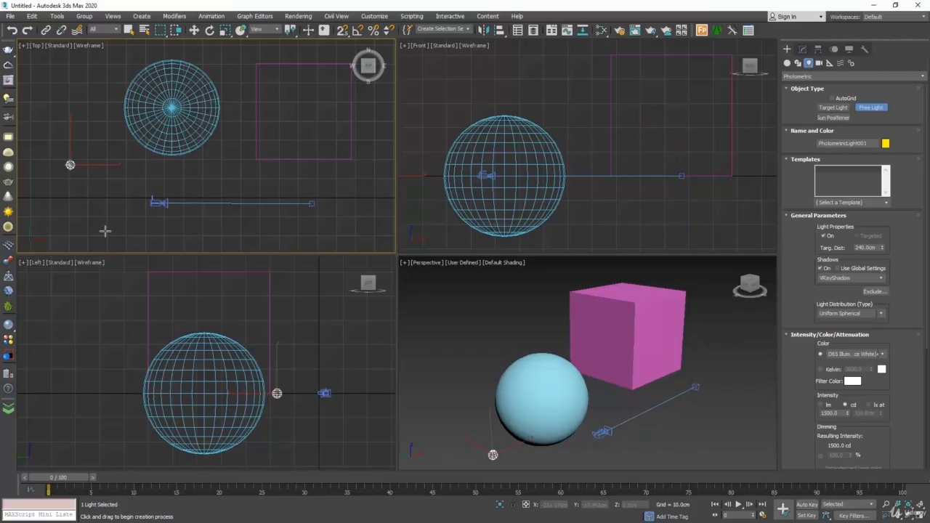
# In Select From Scene, list lights and geometry along with the cameras, and return the filter to cameras only.
pyautogui.click(144, 30)
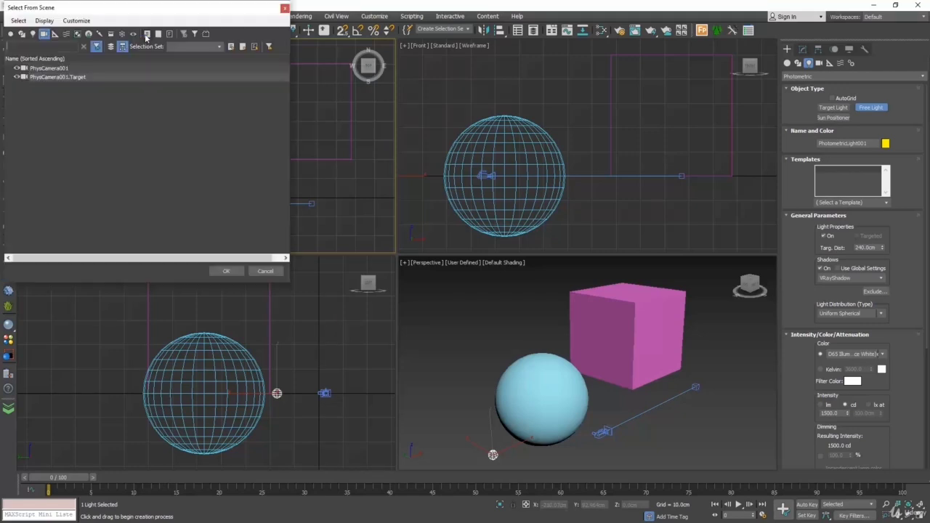
pyautogui.moveTo(134, 8); pyautogui.dragTo(190, 43)
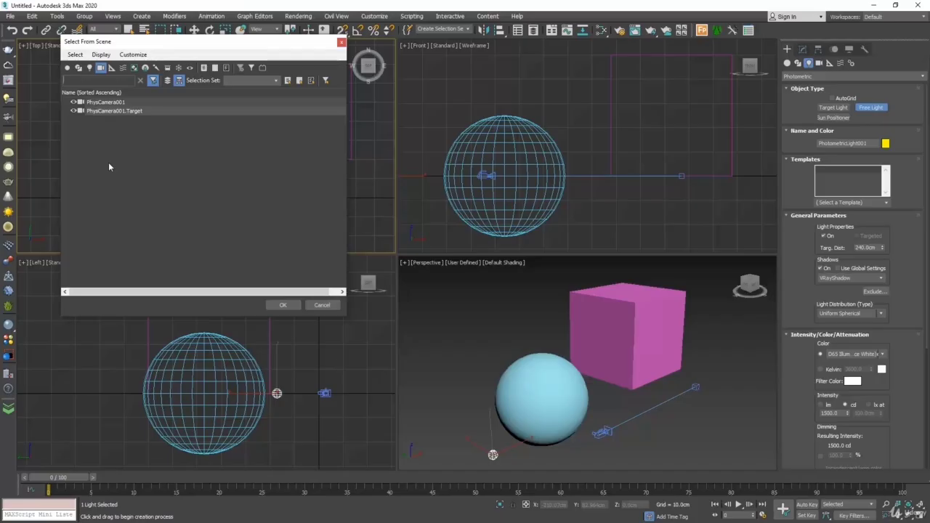
pyautogui.click(90, 68)
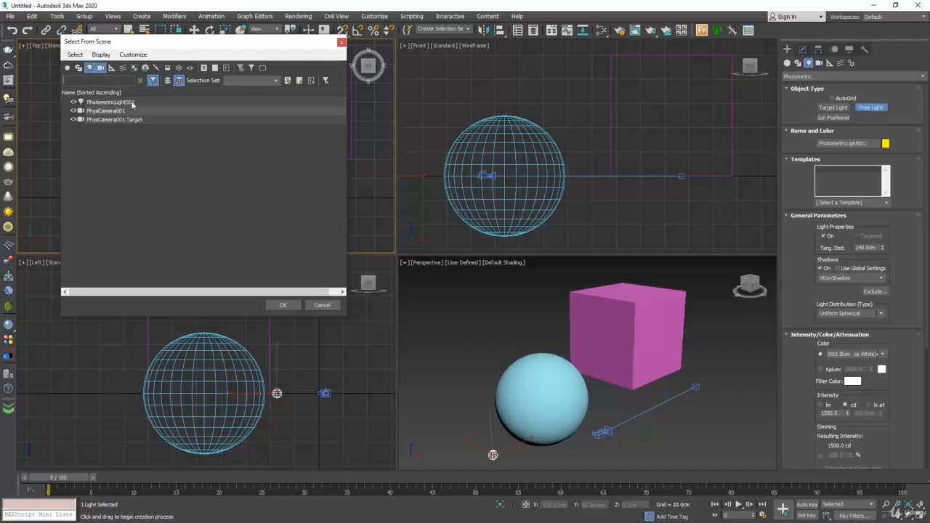
pyautogui.click(66, 68)
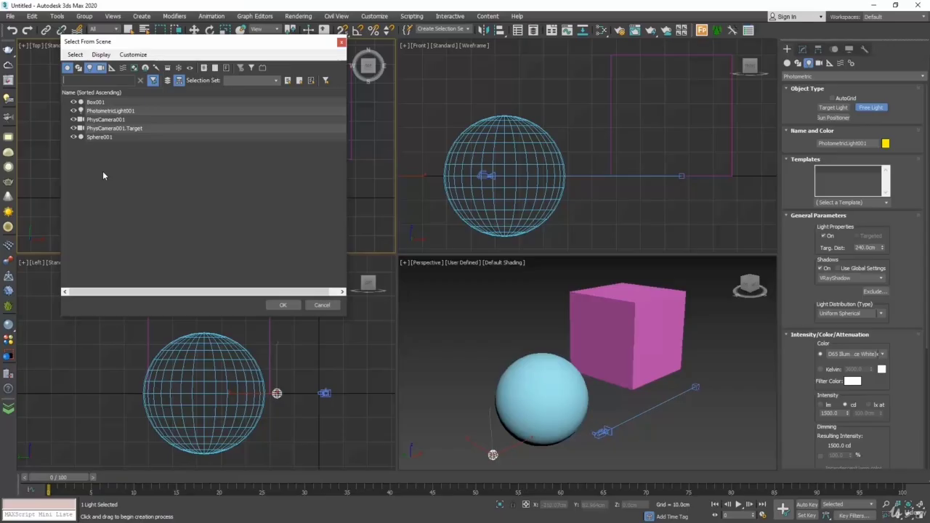
pyautogui.click(90, 70)
pyautogui.click(68, 68)
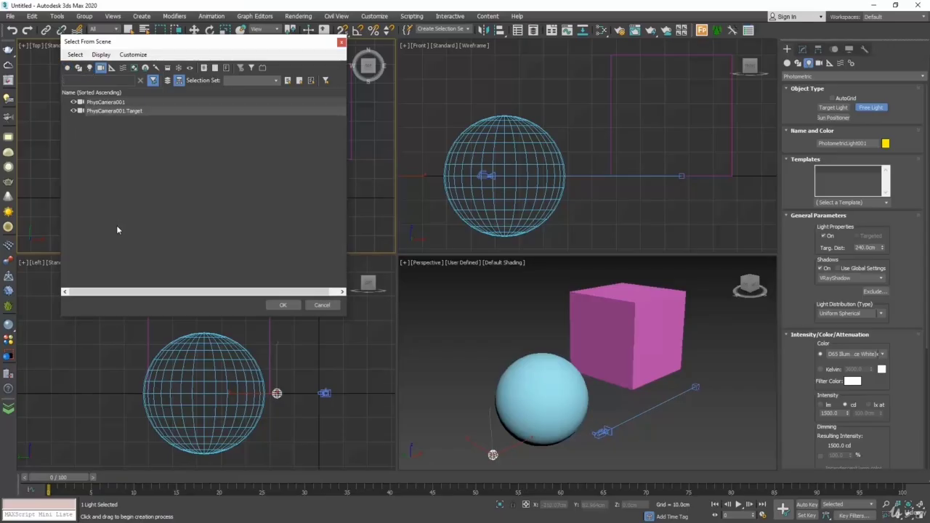
# Select PhysCamera001 by name and delete it, and delete the photometric light in the Top viewport.
pyautogui.click(130, 104)
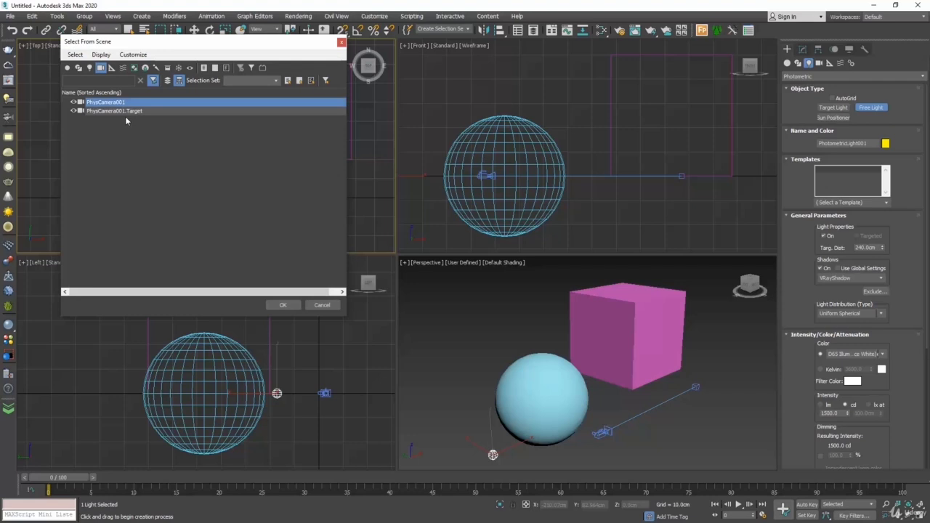
pyautogui.click(282, 305)
pyautogui.click(194, 31)
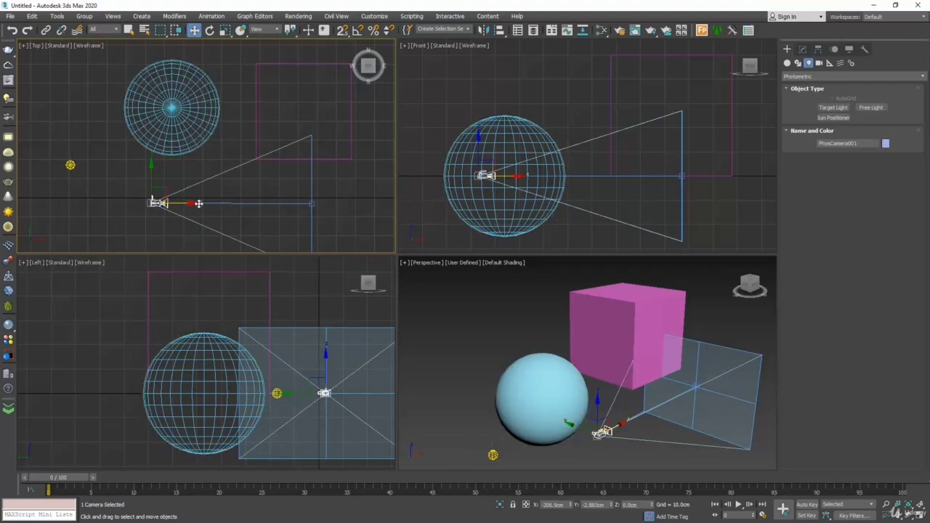
pyautogui.press('Delete')
pyautogui.click(71, 166)
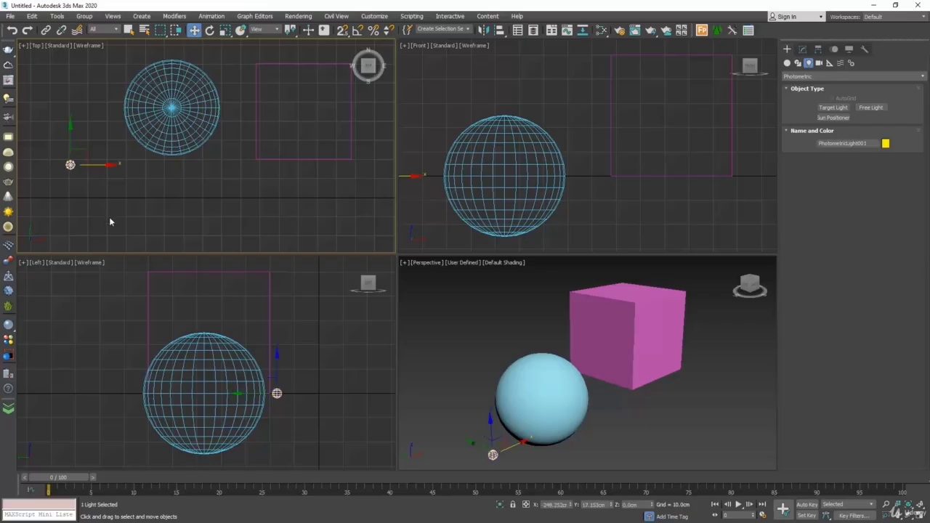
pyautogui.press('Delete')
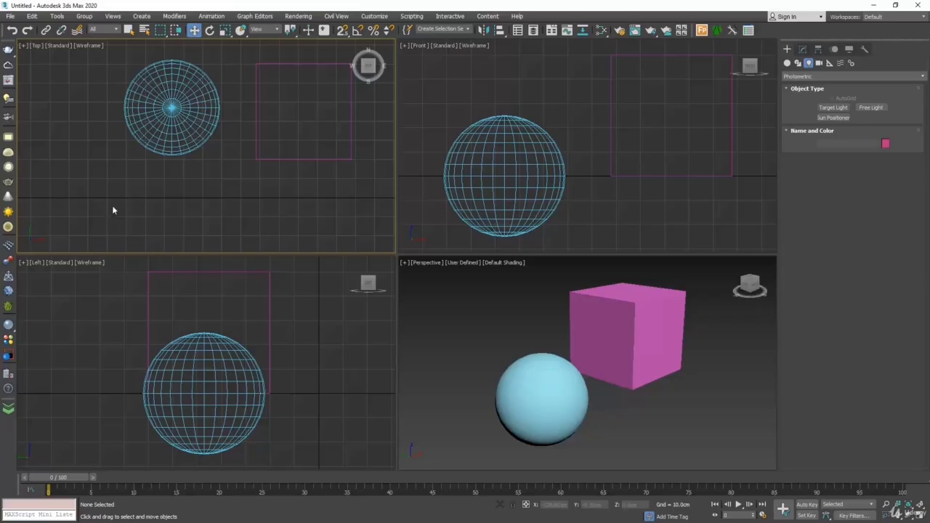
# Select the sphere and then the box in the Top viewport, and rename the box as Box.
pyautogui.click(187, 129)
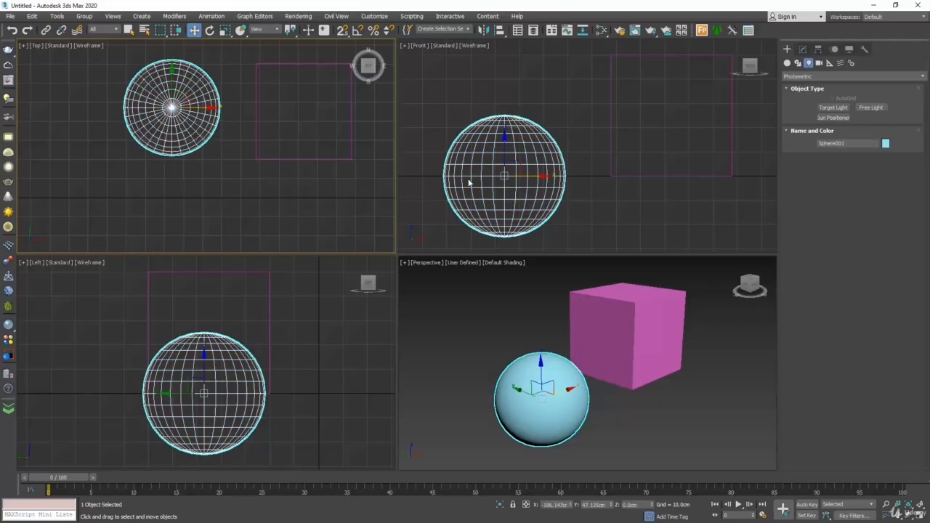
pyautogui.click(281, 159)
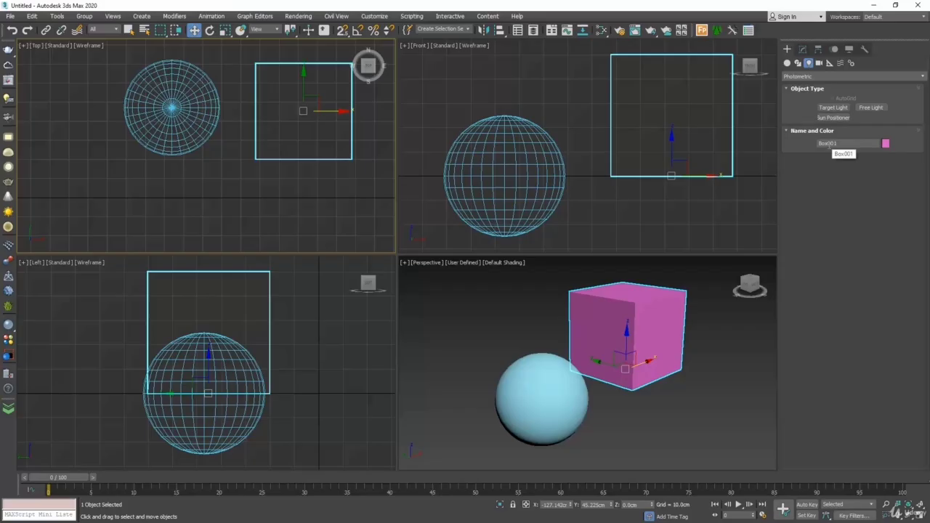
pyautogui.moveTo(828, 144); pyautogui.dragTo(872, 151)
pyautogui.press('BackSpace')
pyautogui.press('Return')
# Change the box's object color to dark yellow from the 3ds Max palette.
pyautogui.click(886, 144)
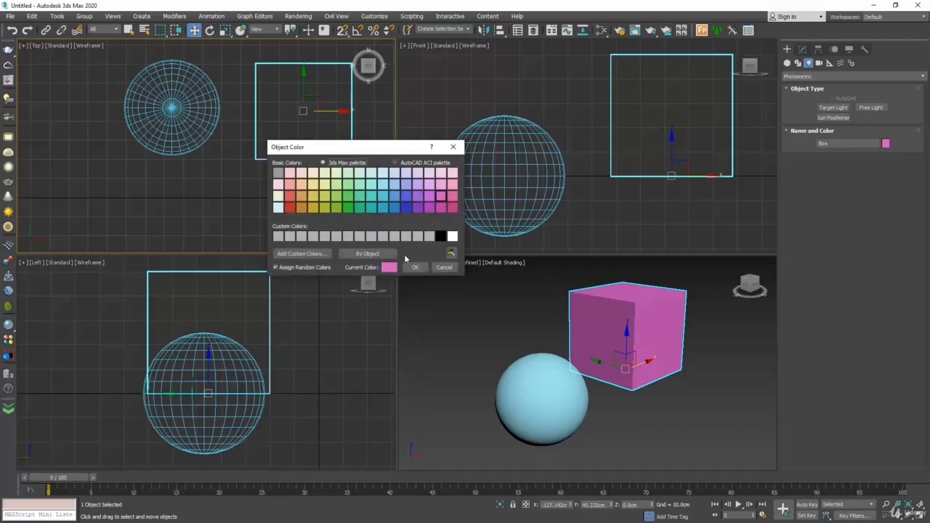
pyautogui.click(314, 208)
pyautogui.click(416, 267)
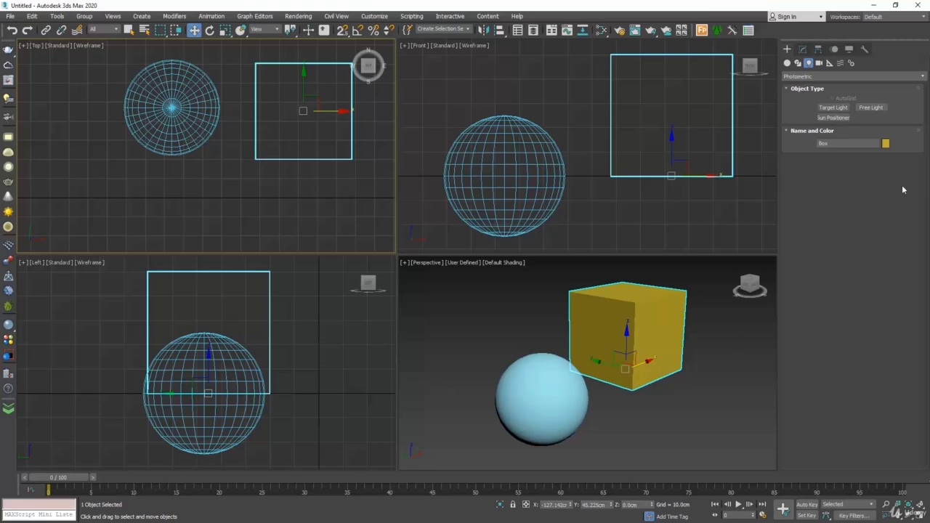
# Change the box's object color to red from the 3ds Max palette and deselect the box.
pyautogui.click(885, 143)
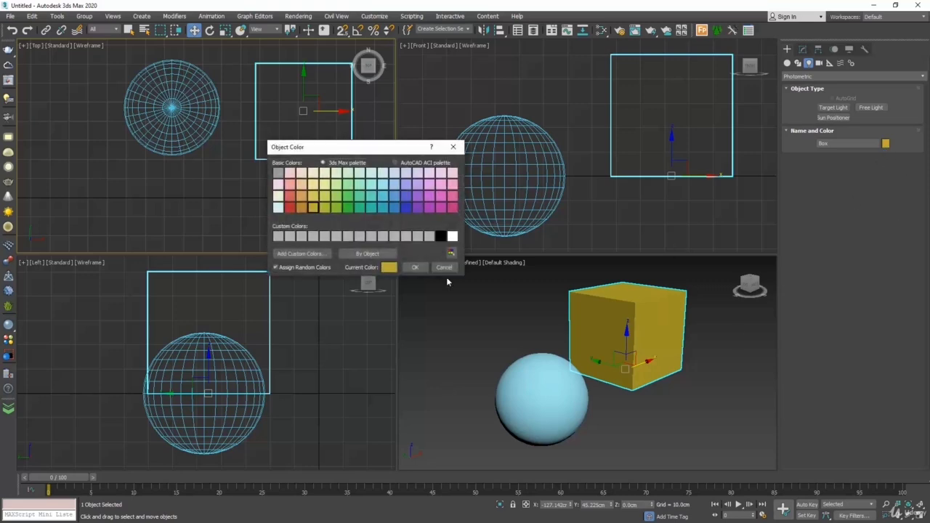
pyautogui.click(289, 209)
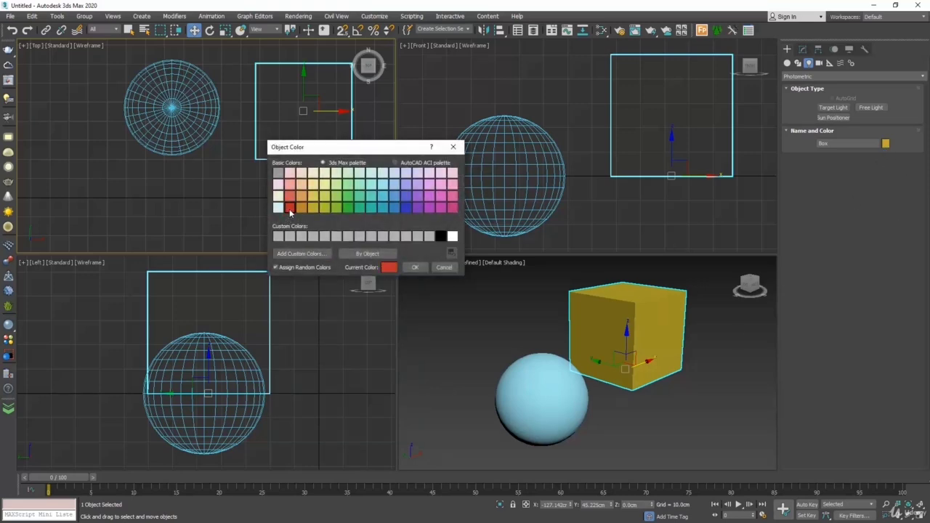
pyautogui.click(425, 268)
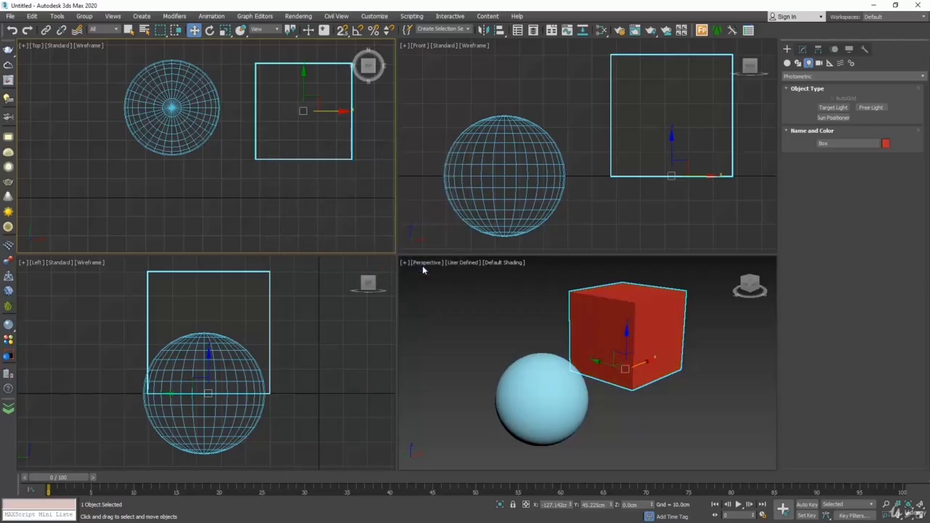
pyautogui.click(437, 297)
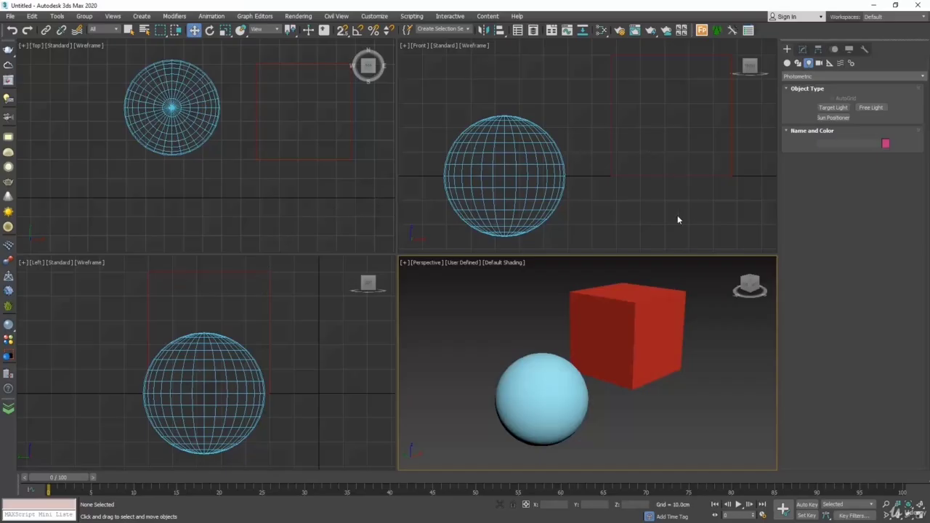
# Select the box in the Top viewport, clear the selection in the Perspective viewport, and select the box again there.
pyautogui.click(299, 159)
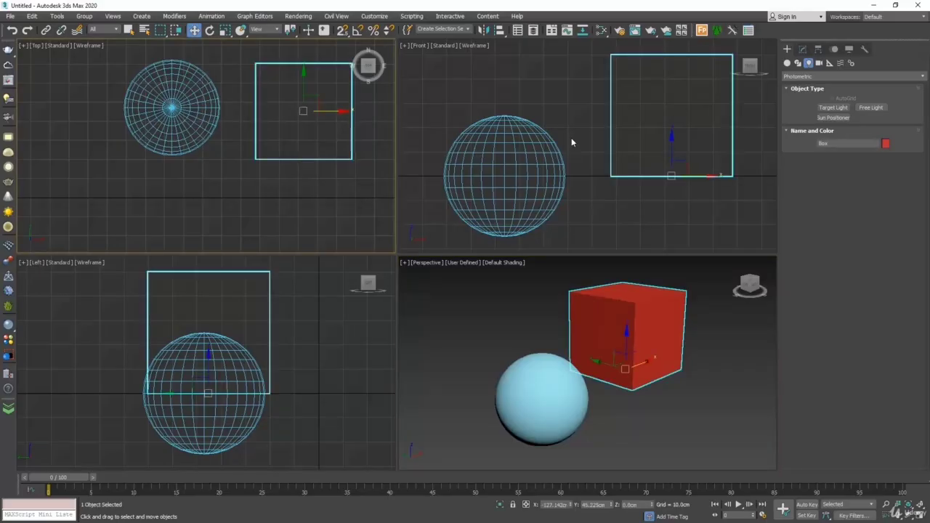
pyautogui.click(450, 322)
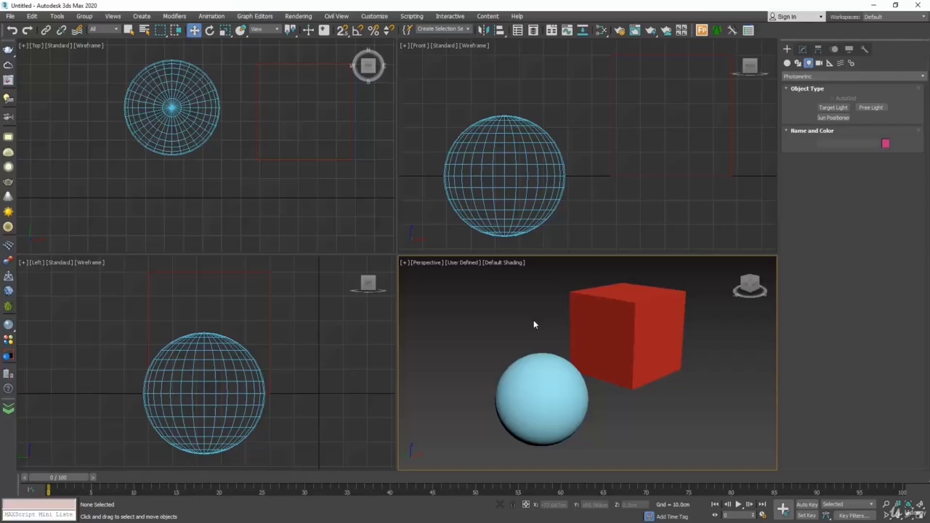
pyautogui.click(656, 328)
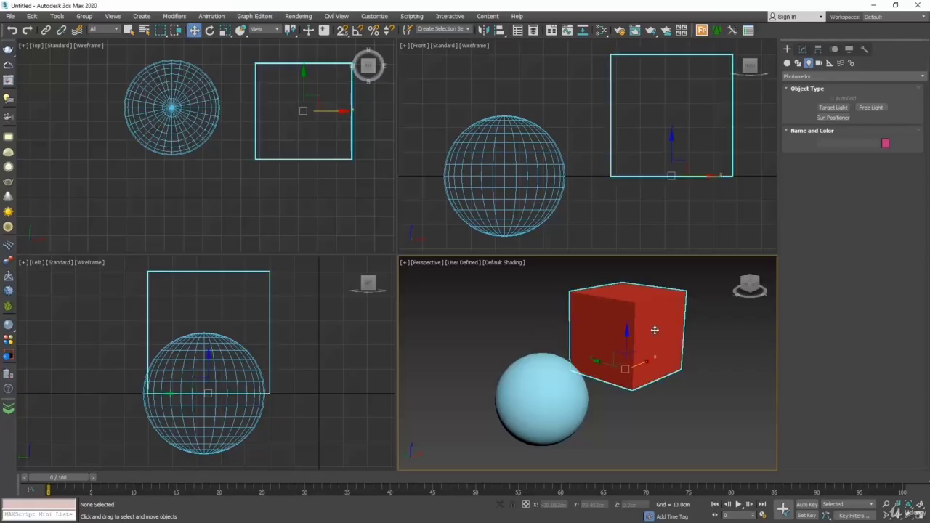
# Activate the Top, Front, Left and Perspective viewports in turn while keeping the box selected.
pyautogui.rightClick(341, 214)
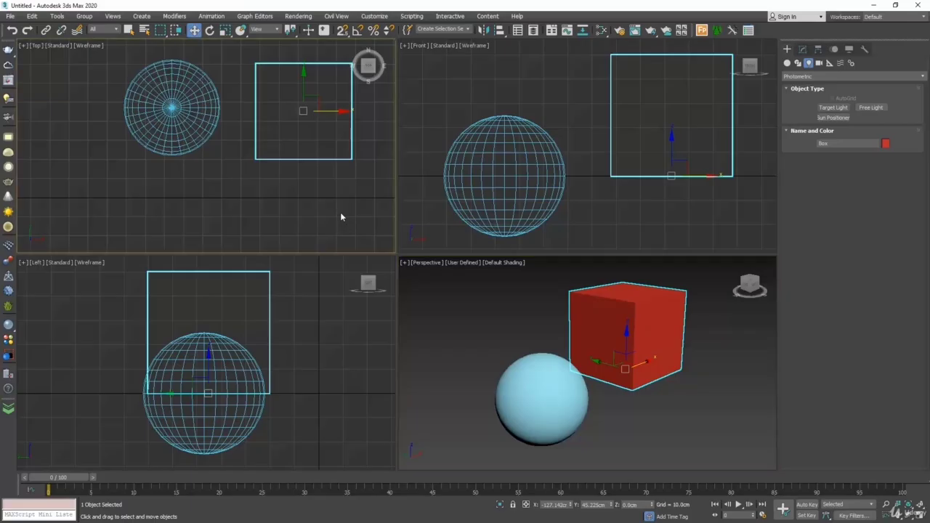
pyautogui.rightClick(417, 96)
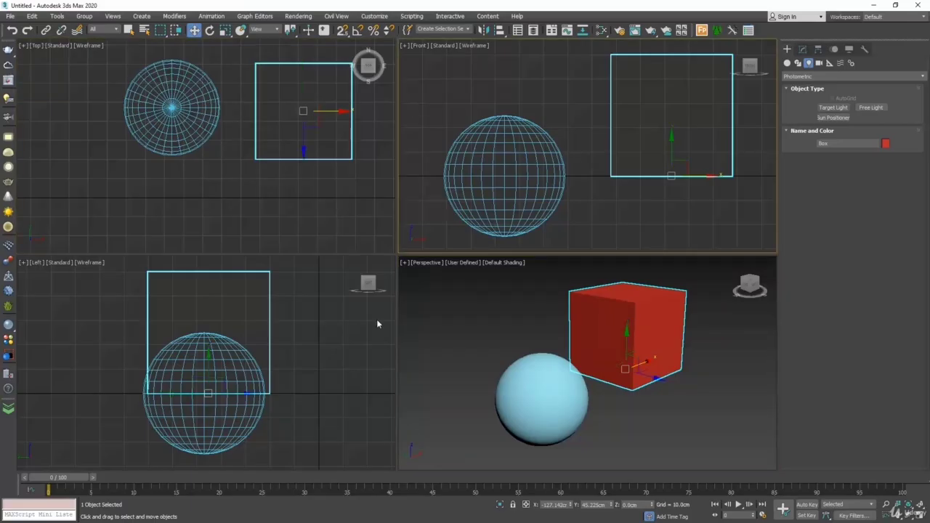
pyautogui.rightClick(330, 325)
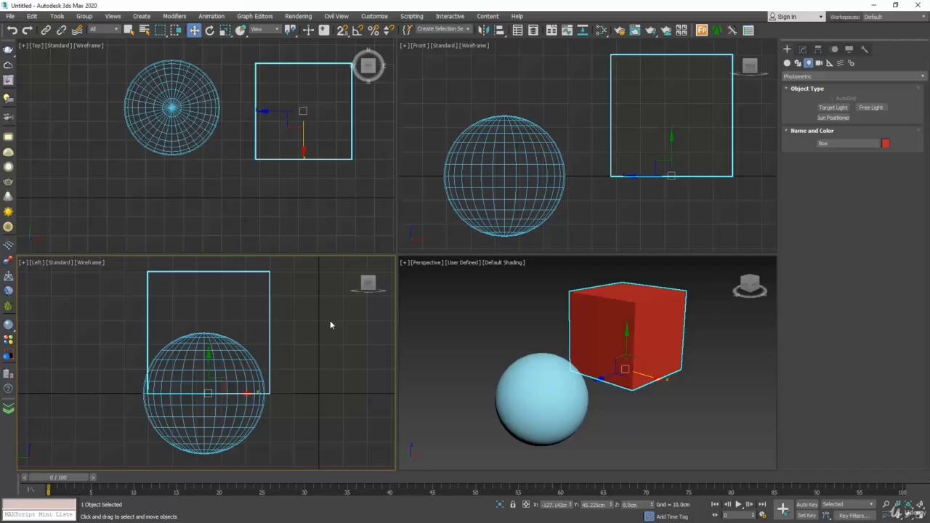
pyautogui.rightClick(463, 306)
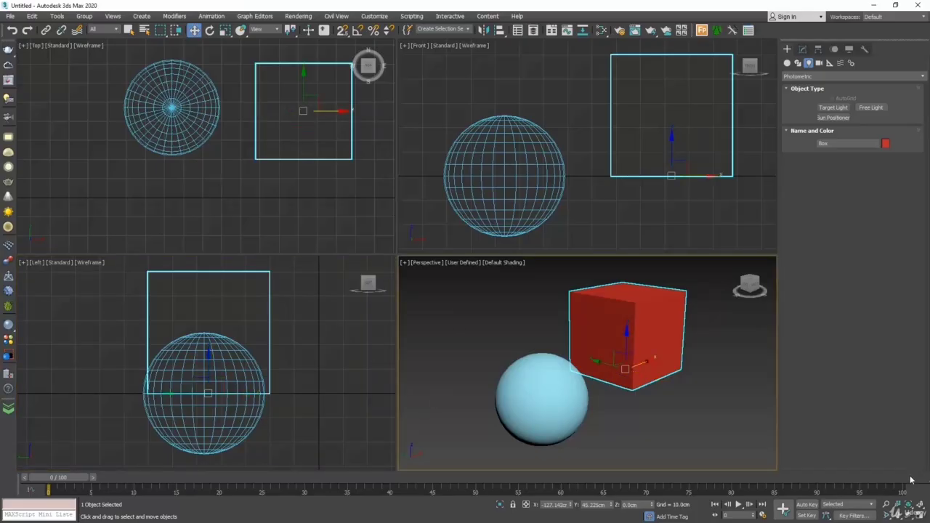
# Maximize the Perspective viewport and orbit the view around the sphere and the box.
pyautogui.click(919, 515)
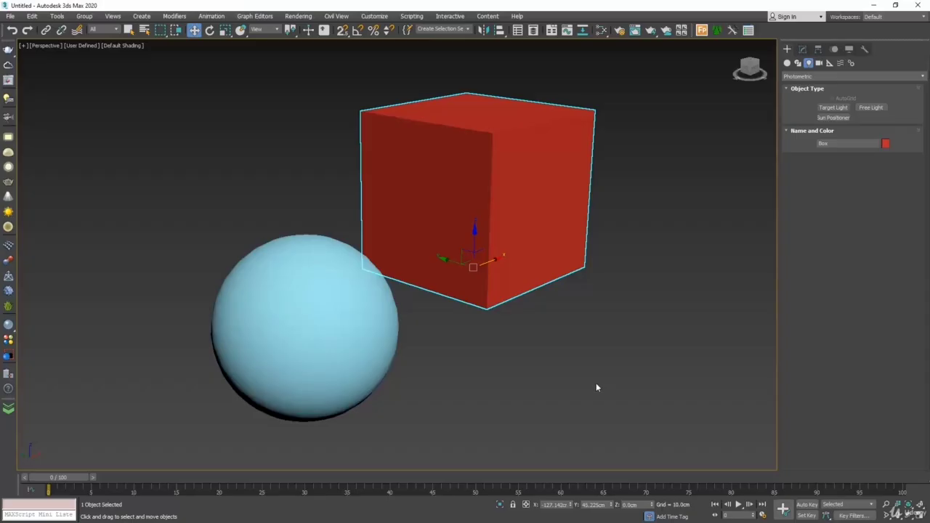
pyautogui.keyDown('alt'); pyautogui.moveTo(583, 356); pyautogui.dragTo(529, 351, button='middle'); pyautogui.keyUp('alt')
pyautogui.keyDown('alt'); pyautogui.moveTo(555, 352); pyautogui.dragTo(558, 373, button='middle'); pyautogui.keyUp('alt')
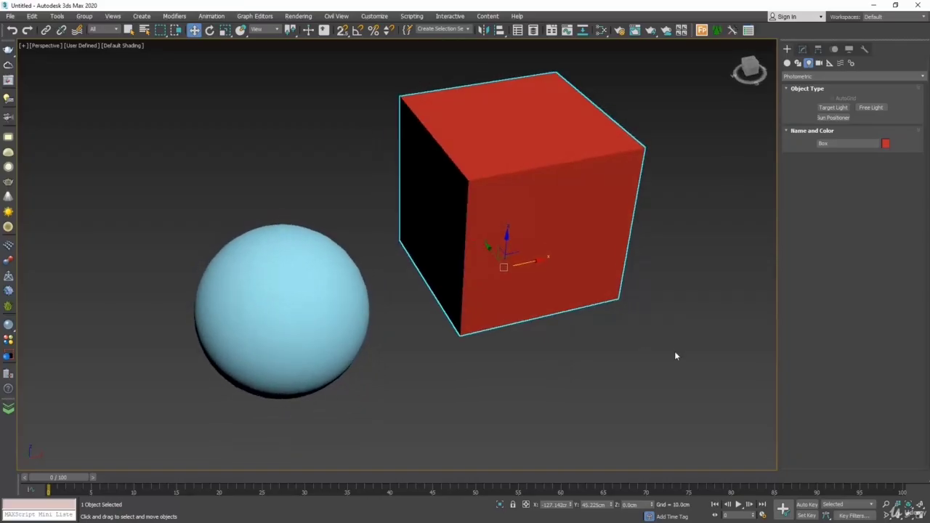
# Rotate the Perspective view with the Orbit tool and with the ViewCube.
pyautogui.click(908, 504)
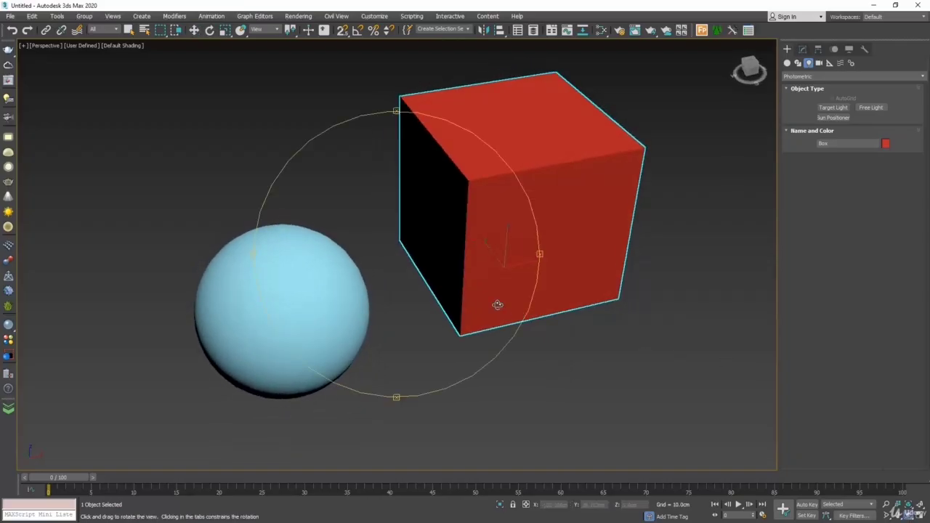
pyautogui.moveTo(497, 305); pyautogui.dragTo(480, 299)
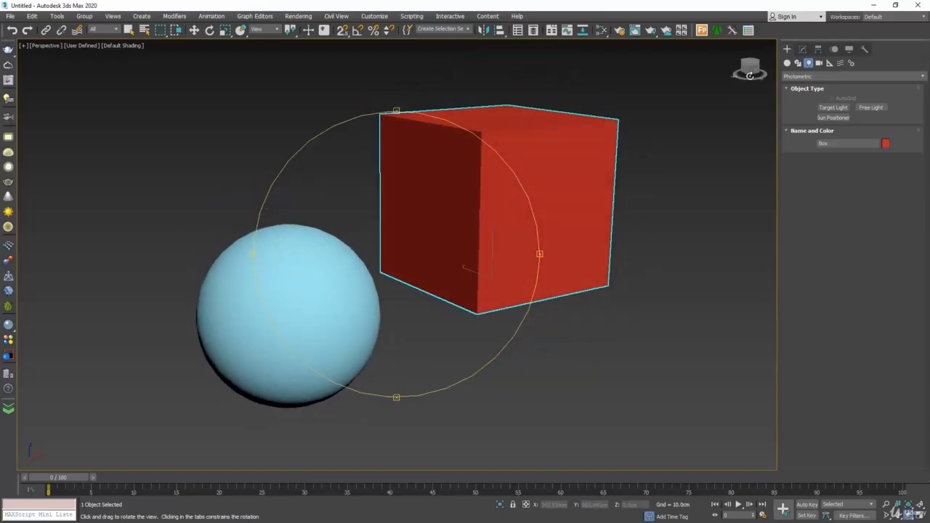
pyautogui.press('w')
pyautogui.moveTo(751, 71)
pyautogui.mouseDown()
pyautogui.moveTo(753, 55)
pyautogui.moveTo(744, 68)
pyautogui.moveTo(756, 89)
pyautogui.moveTo(749, 69)
pyautogui.mouseUp()
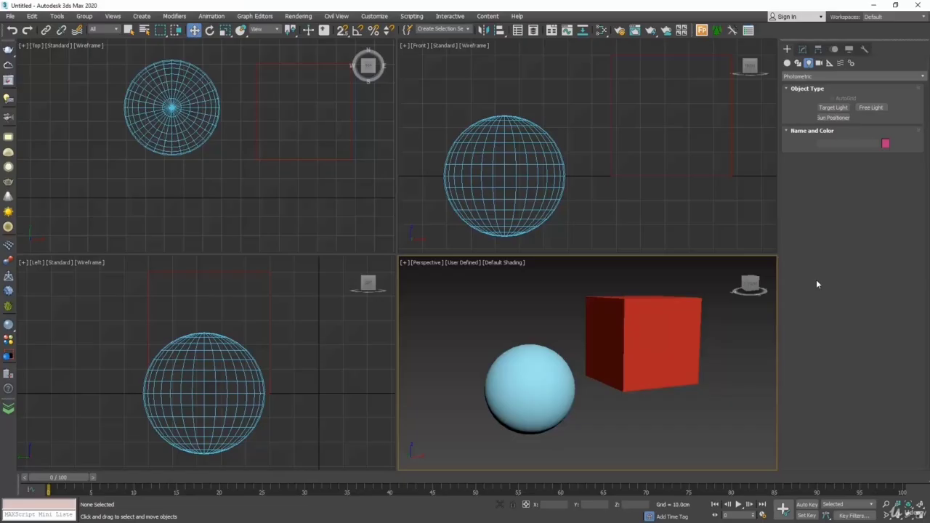
# Select the box in the Top viewport and activate the Move tool for it.
pyautogui.click(194, 31)
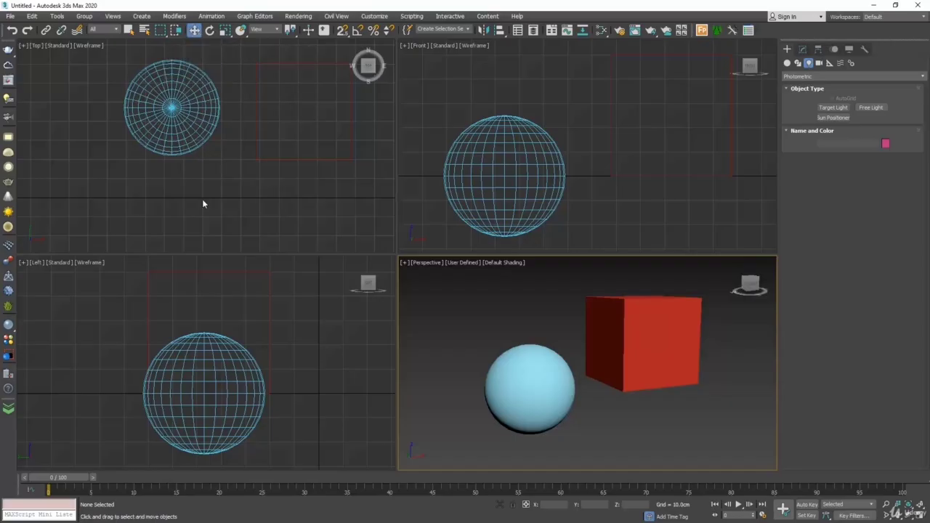
pyautogui.click(258, 149)
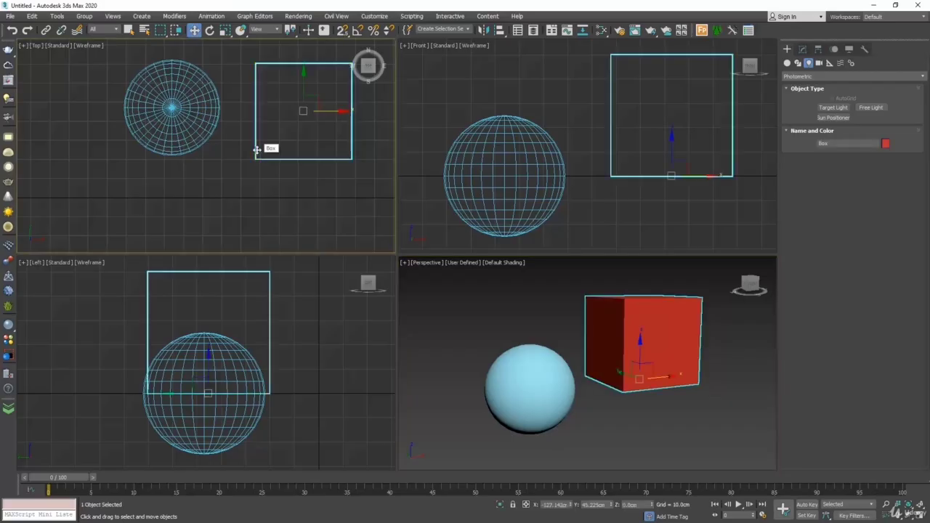
pyautogui.rightClick(257, 152)
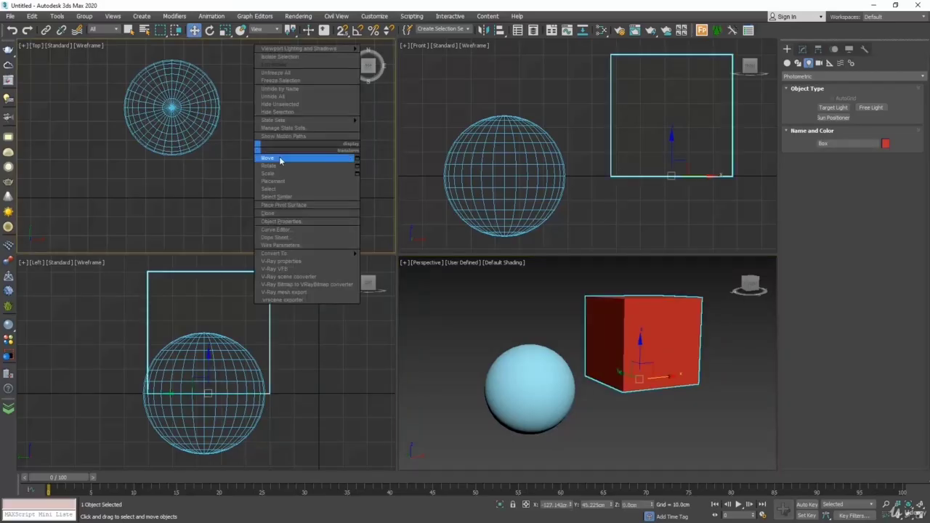
pyautogui.click(279, 157)
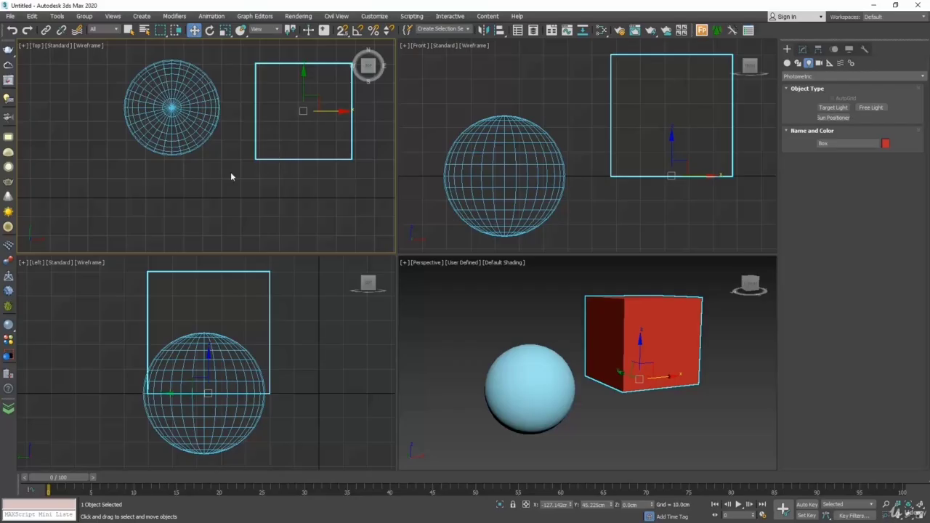
pyautogui.click(32, 16)
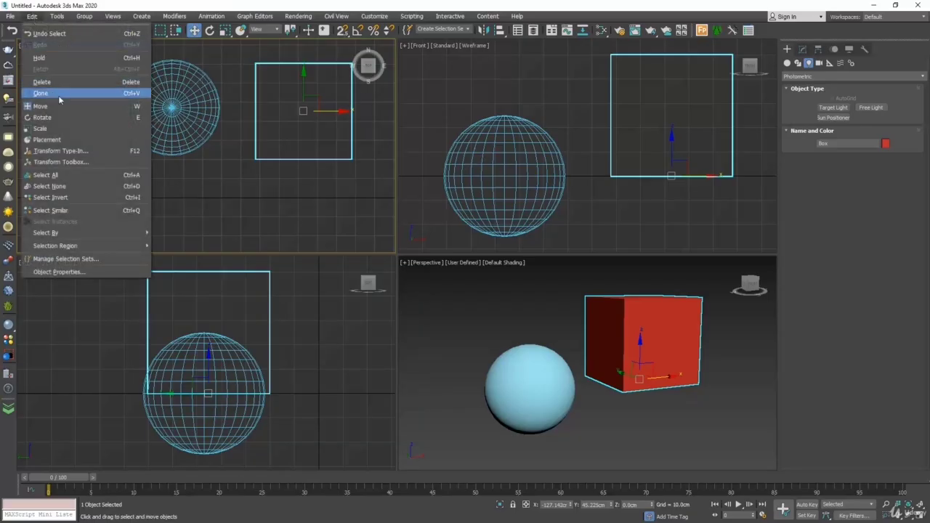
pyautogui.click(299, 133)
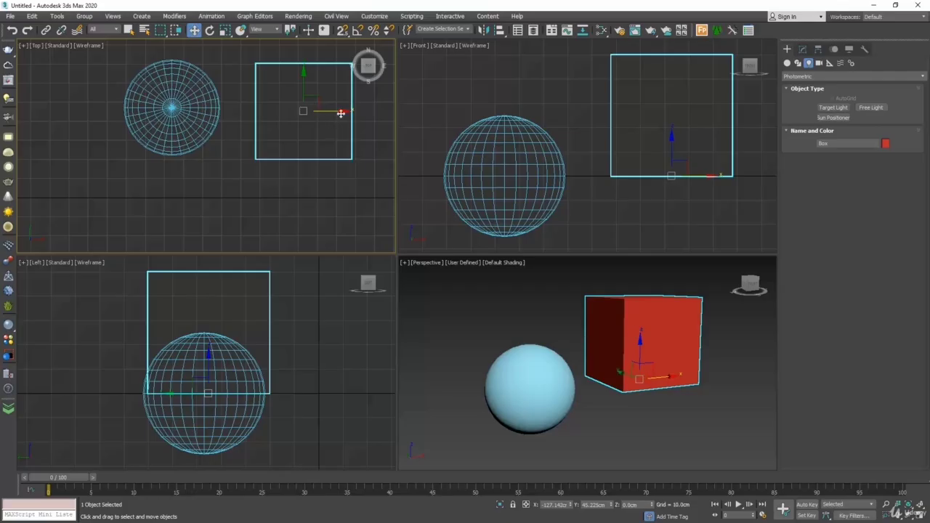
# Move the box separately along the X, Y and Z axes to about X -132.3, Y 39.1, Z -3.5 cm.
pyautogui.moveTo(340, 114); pyautogui.dragTo(330, 177)
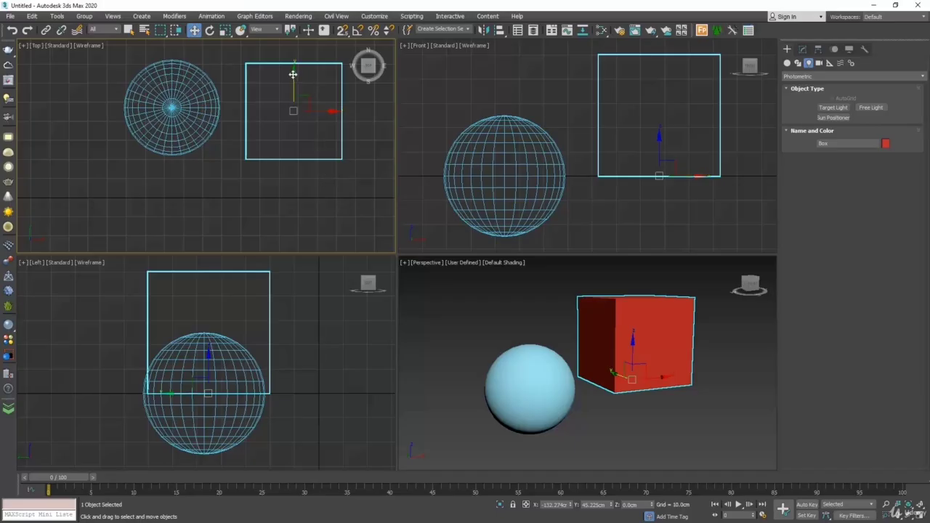
pyautogui.moveTo(293, 72); pyautogui.dragTo(304, 92)
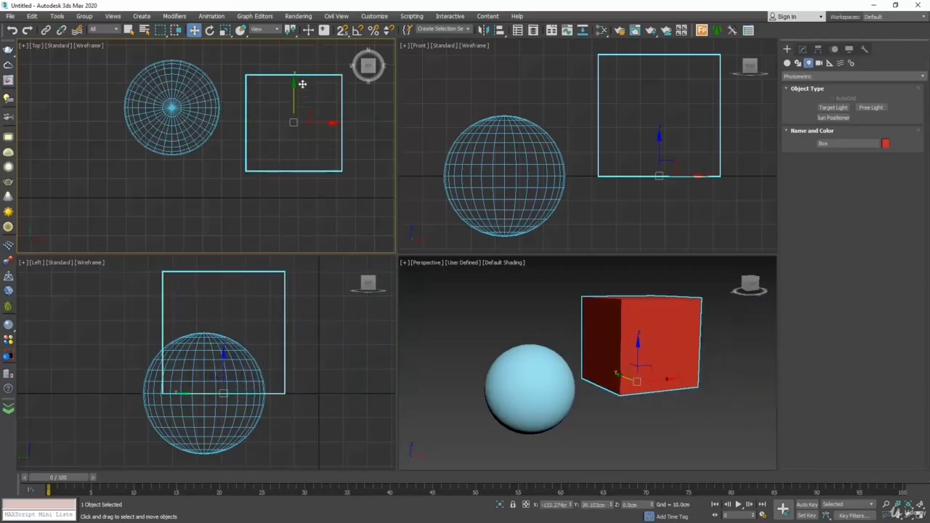
pyautogui.rightClick(515, 293)
pyautogui.moveTo(638, 345)
pyautogui.mouseDown()
pyautogui.moveTo(638, 271)
pyautogui.moveTo(635, 381)
pyautogui.moveTo(627, 327)
pyautogui.moveTo(627, 346)
pyautogui.mouseUp()
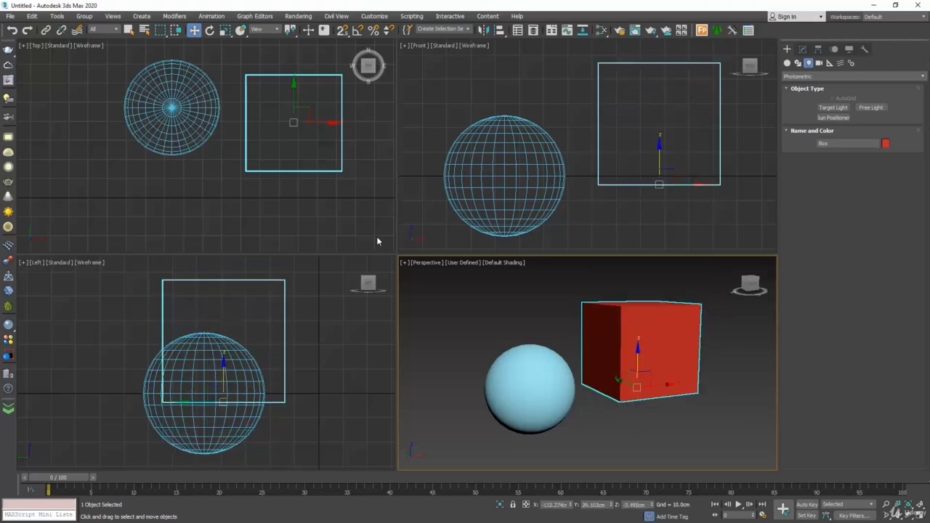
# Move the box in the XY plane in Top and the YZ plane in Perspective, to about X -126.2, Y 20.3, Z -12 cm.
pyautogui.rightClick(377, 237)
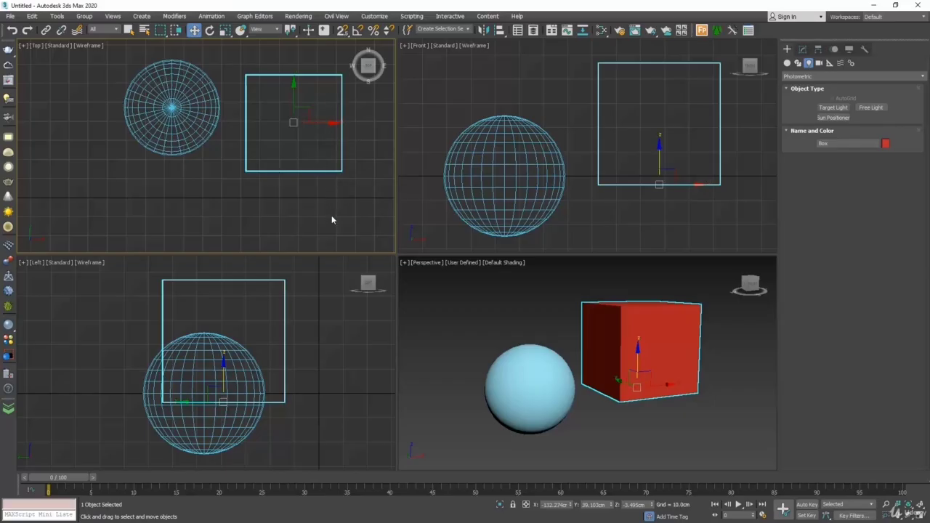
pyautogui.click(658, 359)
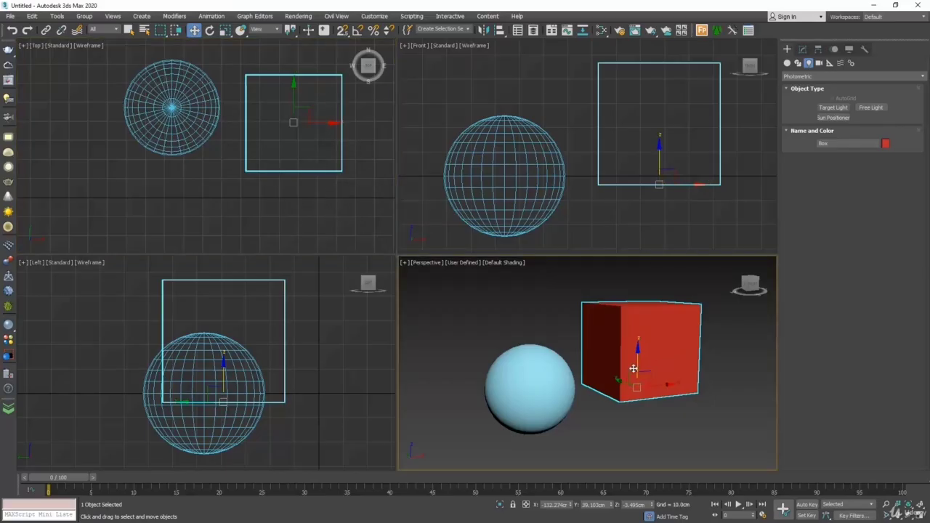
pyautogui.click(309, 107)
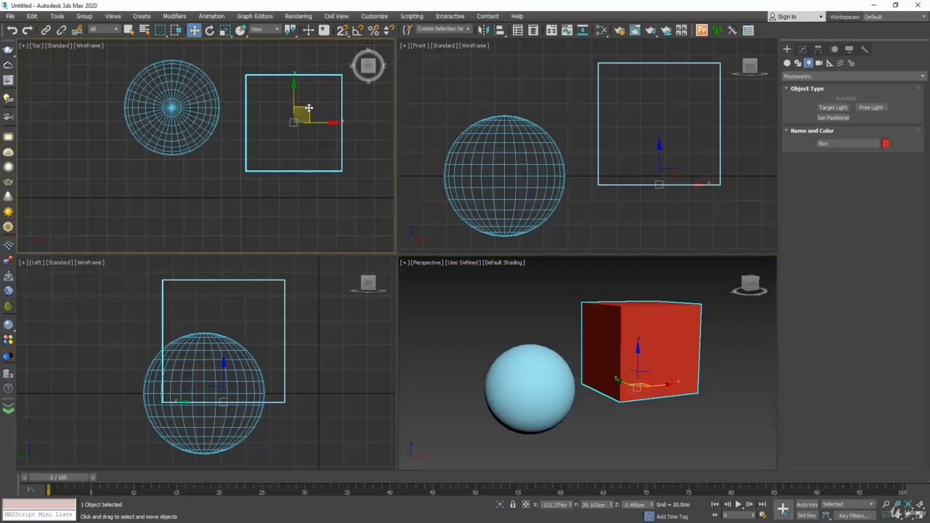
pyautogui.moveTo(308, 108); pyautogui.dragTo(318, 125)
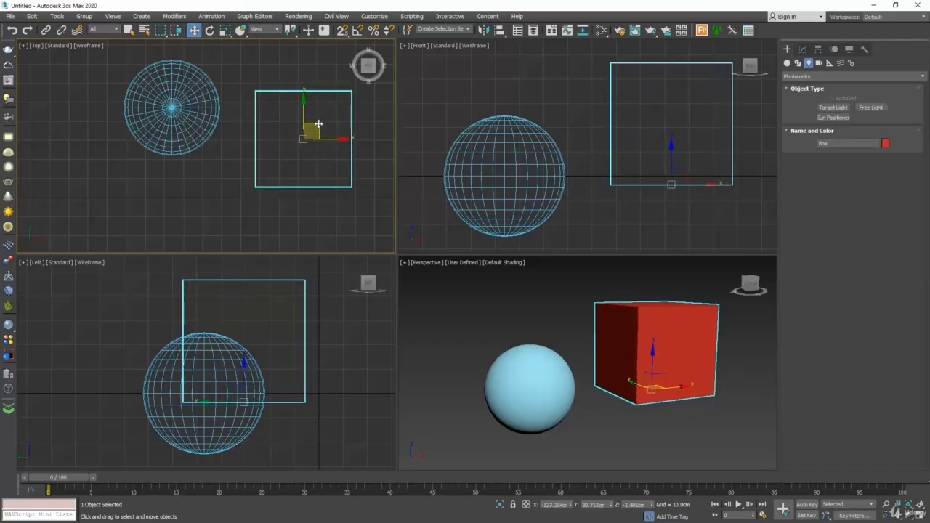
pyautogui.rightClick(579, 324)
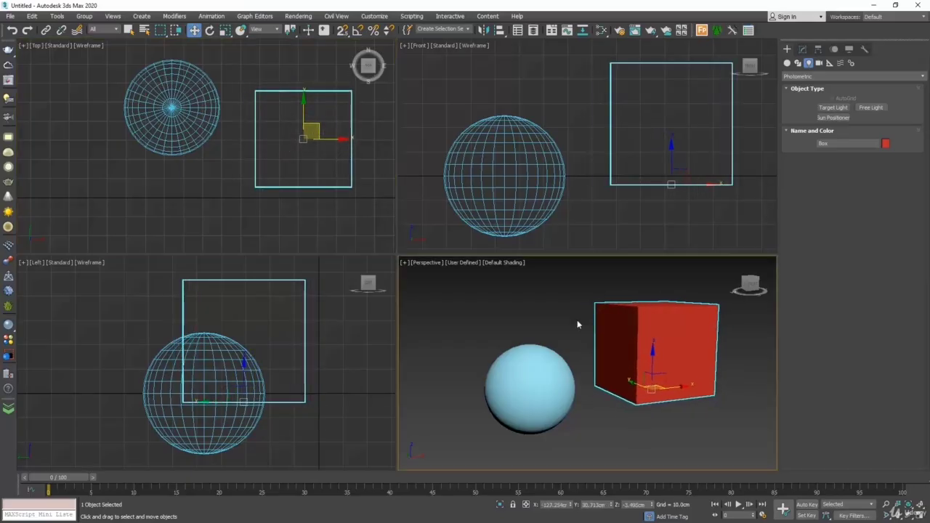
pyautogui.moveTo(667, 374); pyautogui.dragTo(655, 391)
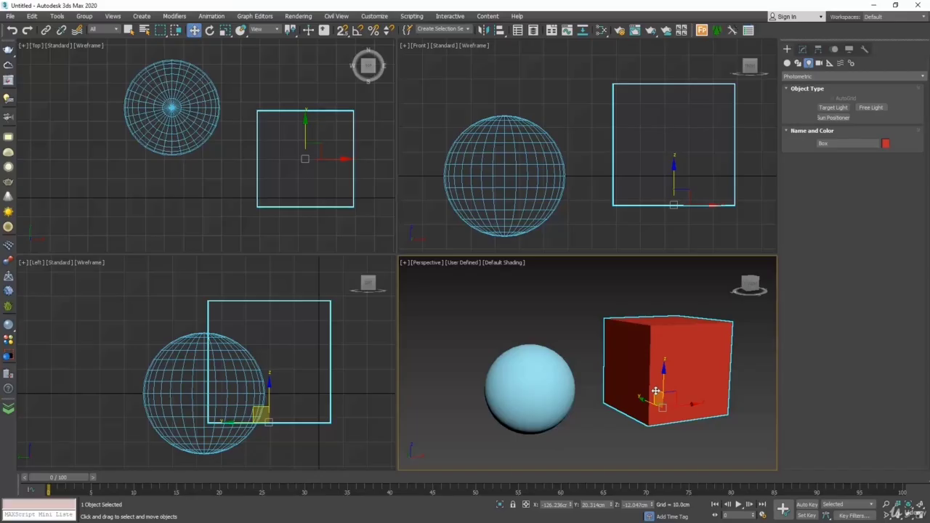
# Move the box 50 cm along X using offset coordinate entry, and restore absolute coordinate mode.
pyautogui.rightClick(149, 210)
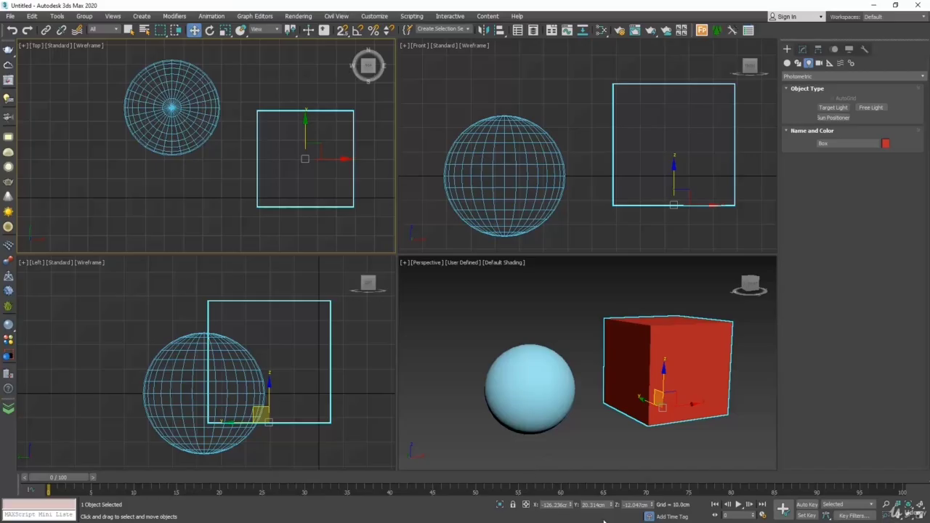
pyautogui.click(545, 507)
pyautogui.write('1')
pyautogui.click(561, 507)
pyautogui.click(526, 505)
pyautogui.moveTo(560, 505); pyautogui.dragTo(485, 510)
pyautogui.write('50')
pyautogui.press('Return')
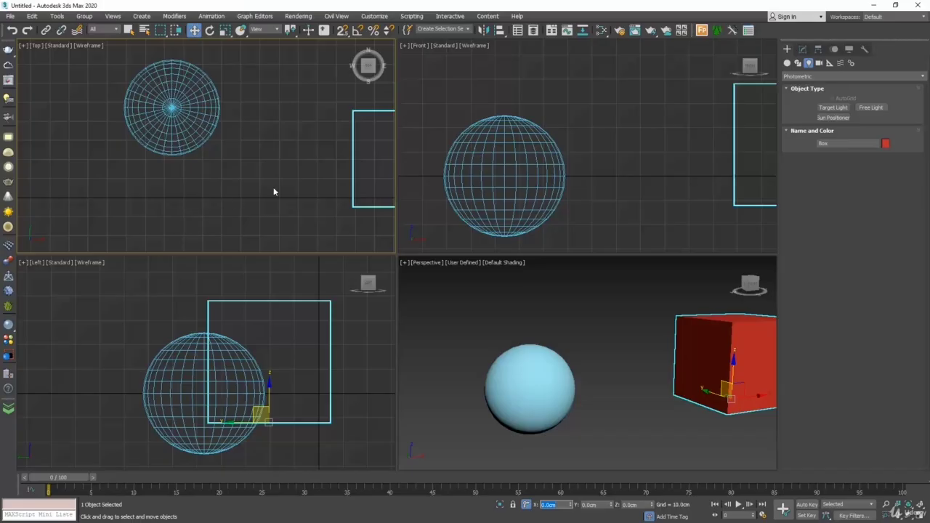
pyautogui.moveTo(273, 187); pyautogui.dragTo(191, 182, button='middle')
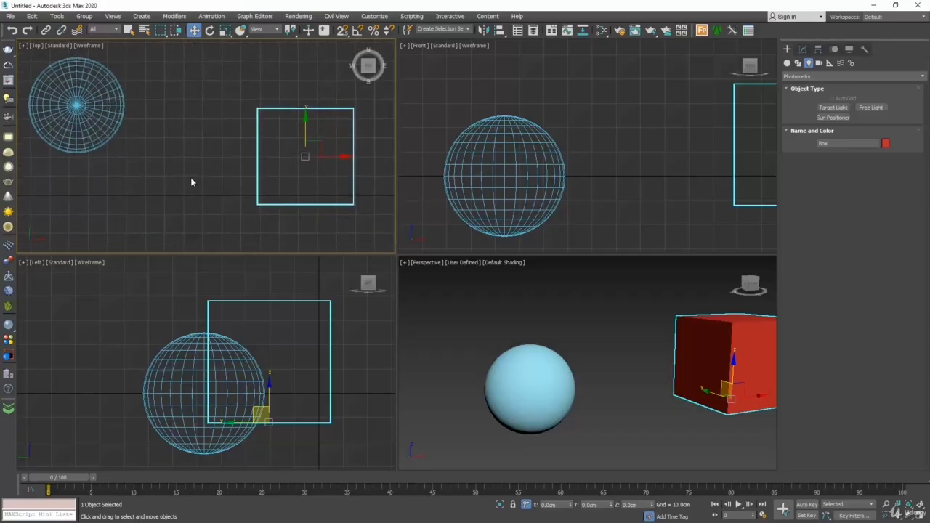
pyautogui.click(526, 505)
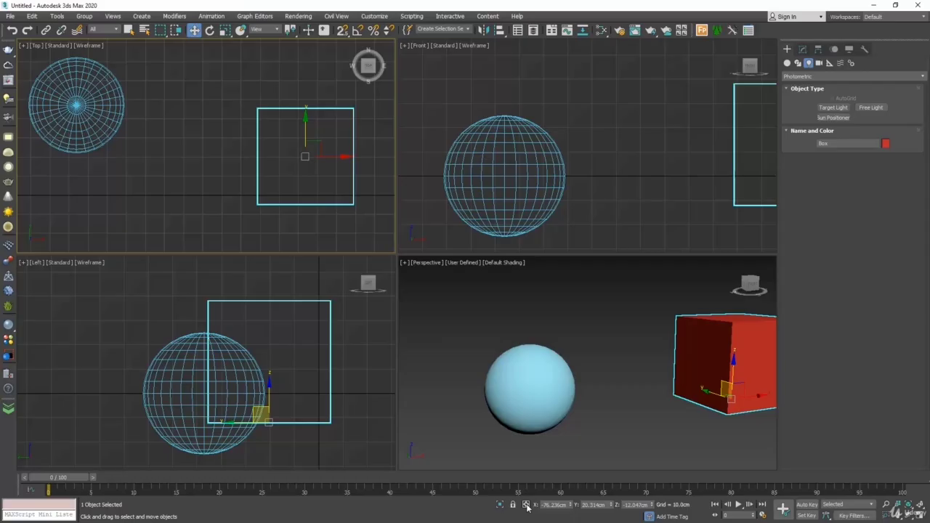
# Try rotating the box freehand in the Top viewport with the Rotate tool, and undo the rotations.
pyautogui.scroll(-5, 243, 153)
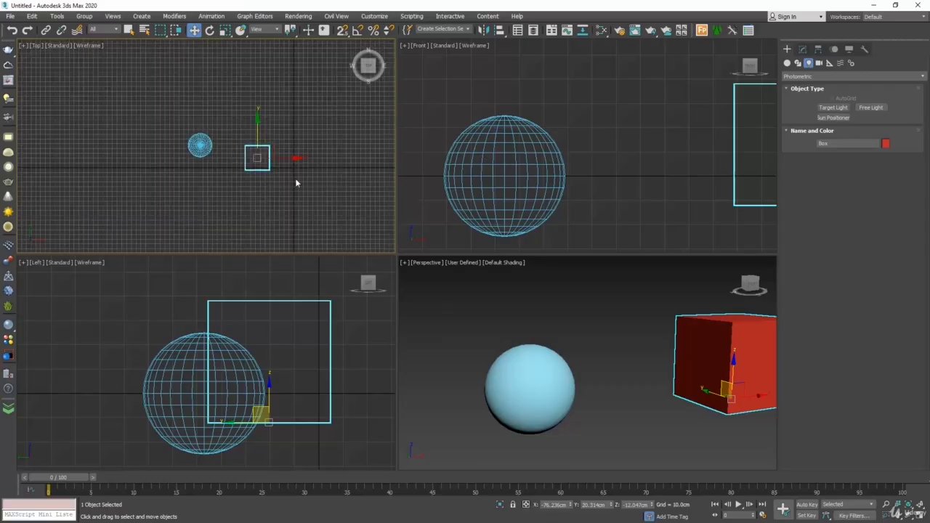
pyautogui.scroll(2, 300, 176)
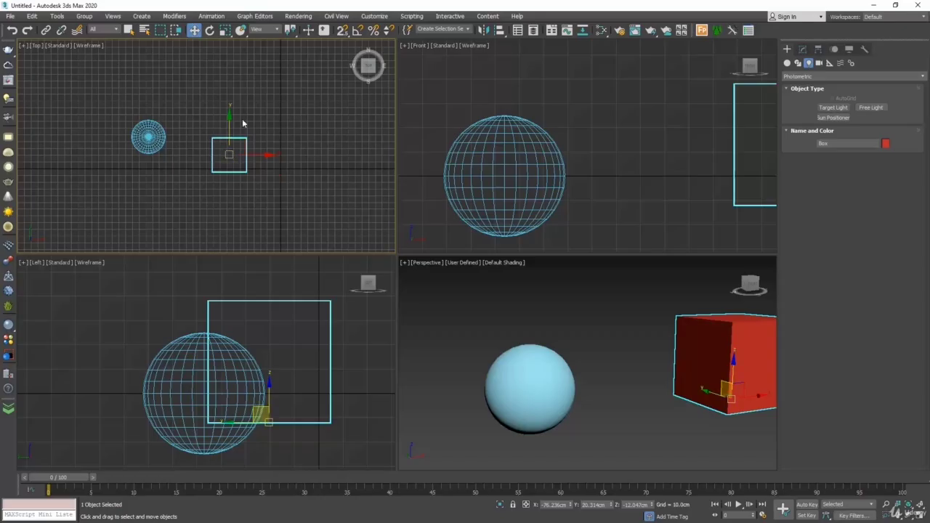
pyautogui.click(210, 31)
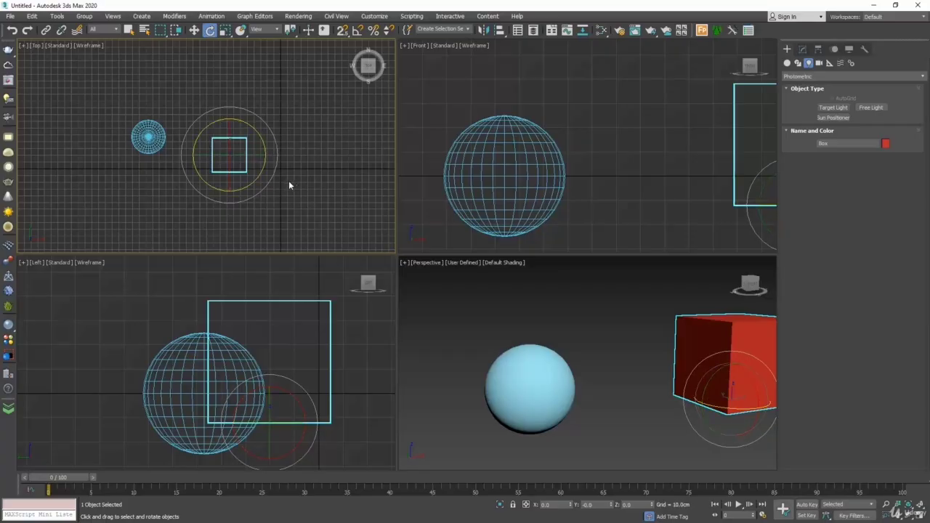
pyautogui.scroll(2, 280, 186)
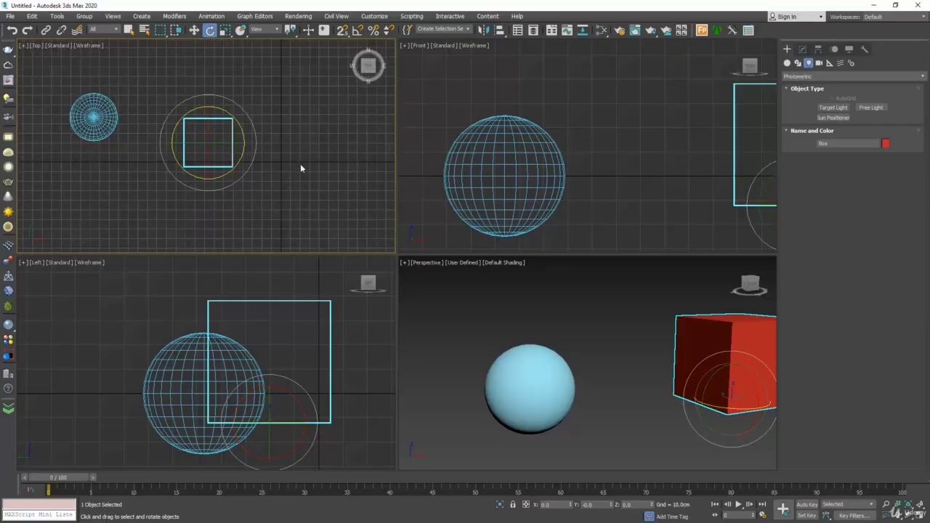
pyautogui.moveTo(239, 122); pyautogui.dragTo(268, 142)
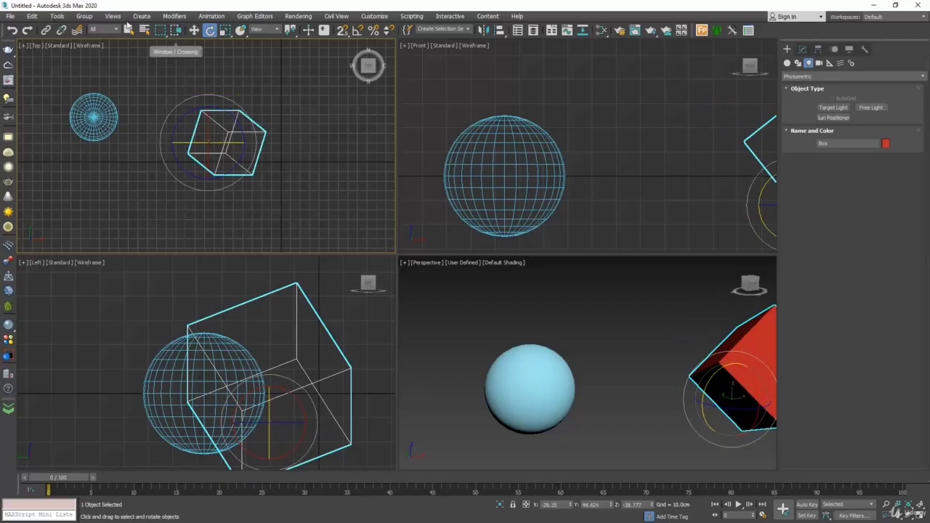
pyautogui.click(13, 30)
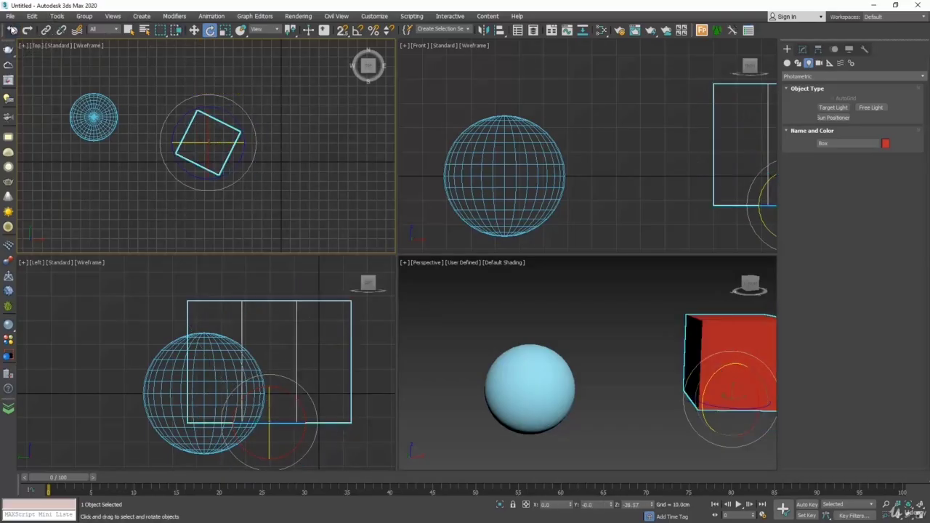
pyautogui.click(12, 30)
pyautogui.moveTo(243, 121); pyautogui.dragTo(251, 210)
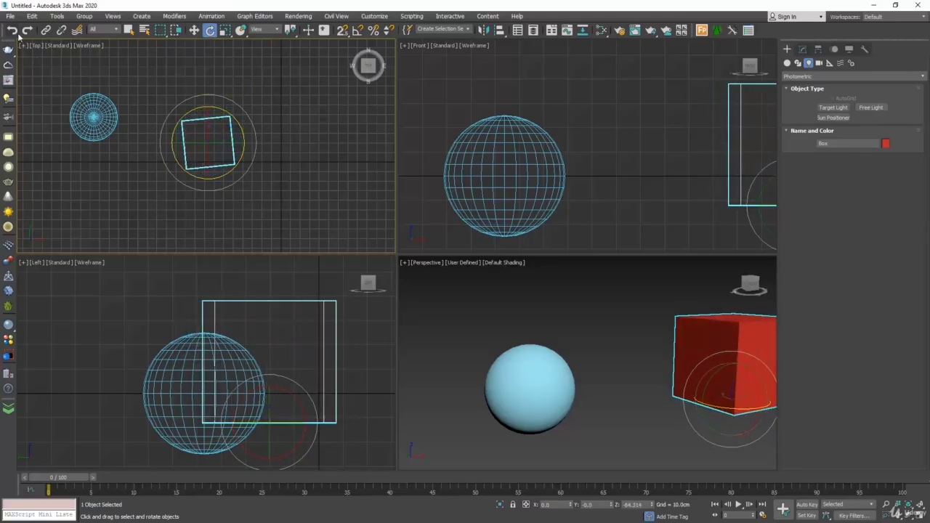
pyautogui.click(13, 30)
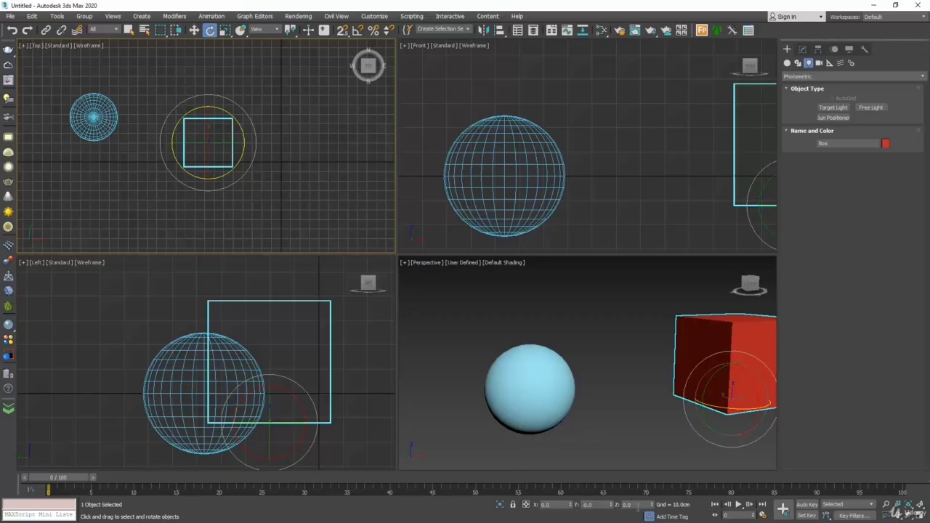
# Set the box's Z rotation to 45 degrees, and reset it to 0.
pyautogui.doubleClick(629, 505)
pyautogui.write('45')
pyautogui.press('Return')
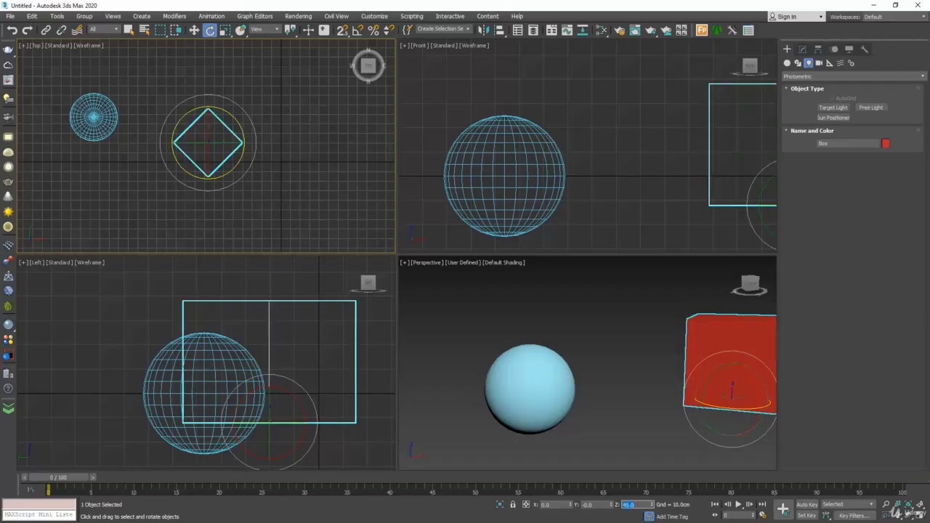
pyautogui.write('0')
pyautogui.press('Return')
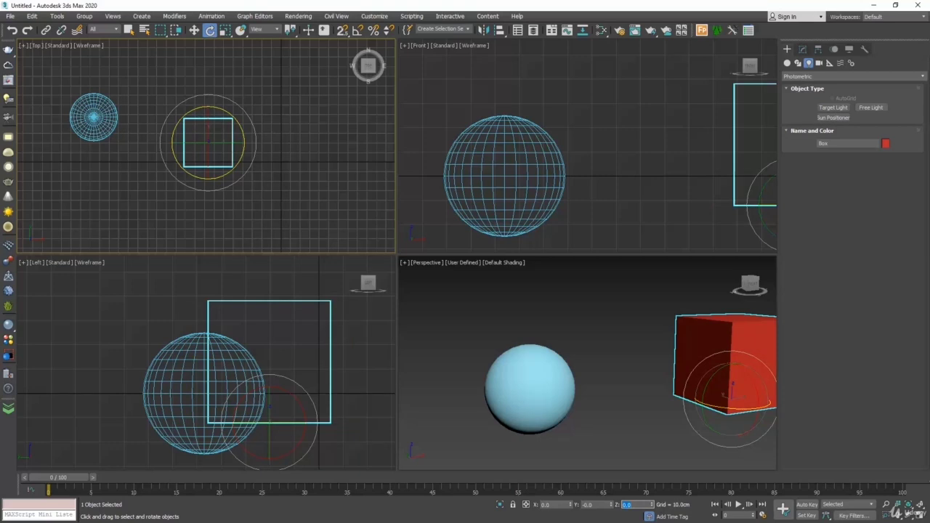
# Scale the box in the Top viewport to about 229% along X and about 71% along Y.
pyautogui.click(224, 31)
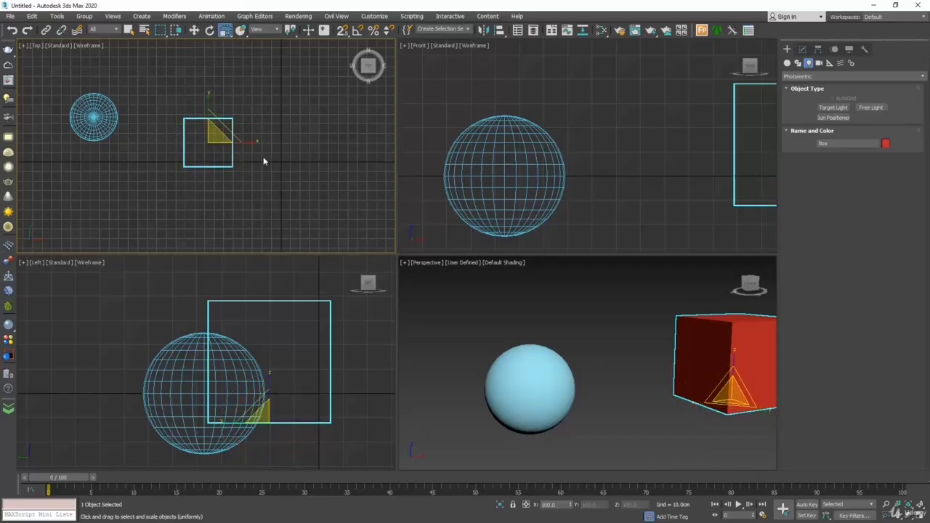
pyautogui.moveTo(254, 142); pyautogui.dragTo(301, 150)
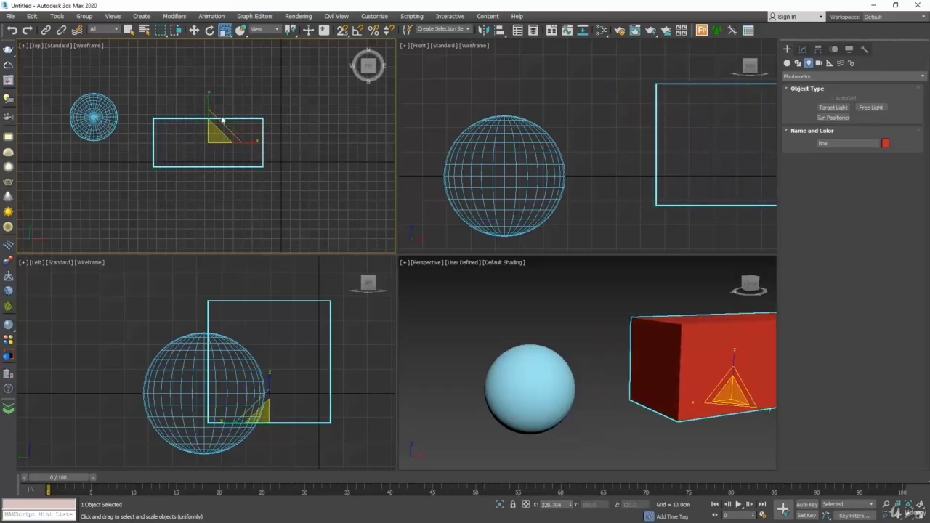
pyautogui.moveTo(207, 105)
pyautogui.mouseDown()
pyautogui.moveTo(208, 129)
pyautogui.moveTo(212, 103)
pyautogui.moveTo(212, 117)
pyautogui.mouseUp()
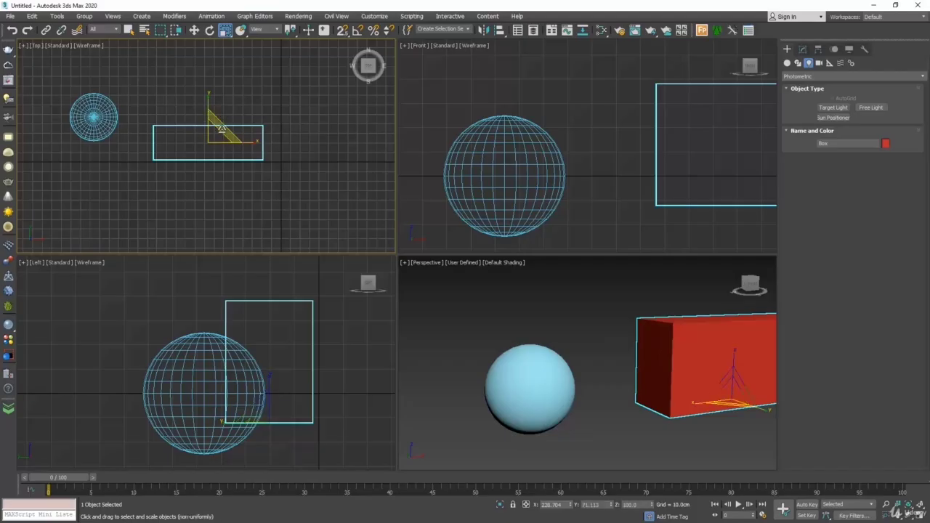
# Scale the box down uniformly until its X scale is about 160%.
pyautogui.click(214, 133)
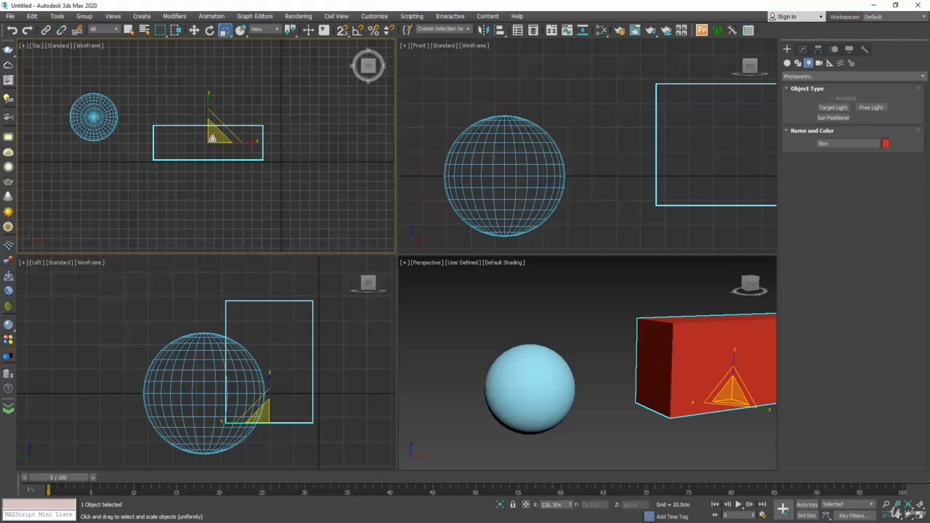
pyautogui.moveTo(212, 138); pyautogui.dragTo(204, 159)
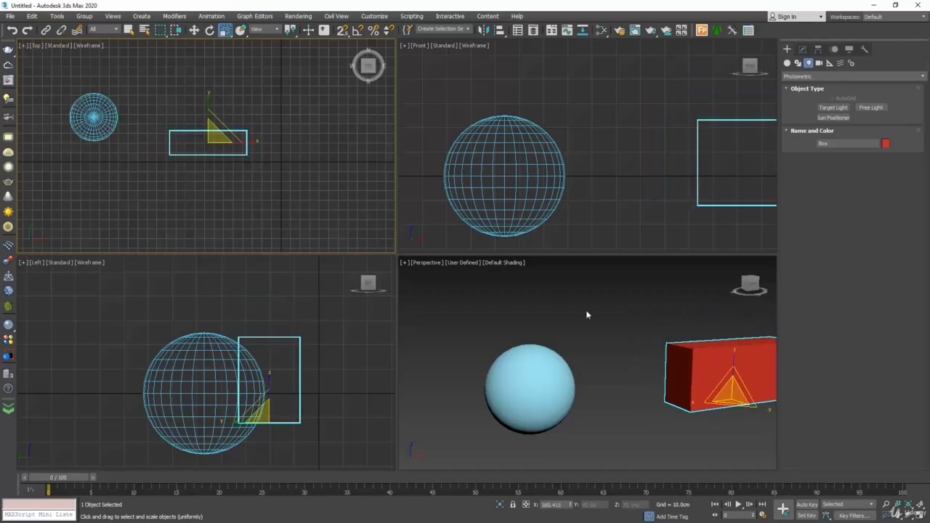
pyautogui.moveTo(587, 314); pyautogui.dragTo(543, 326, button='middle')
pyautogui.rightClick(245, 231)
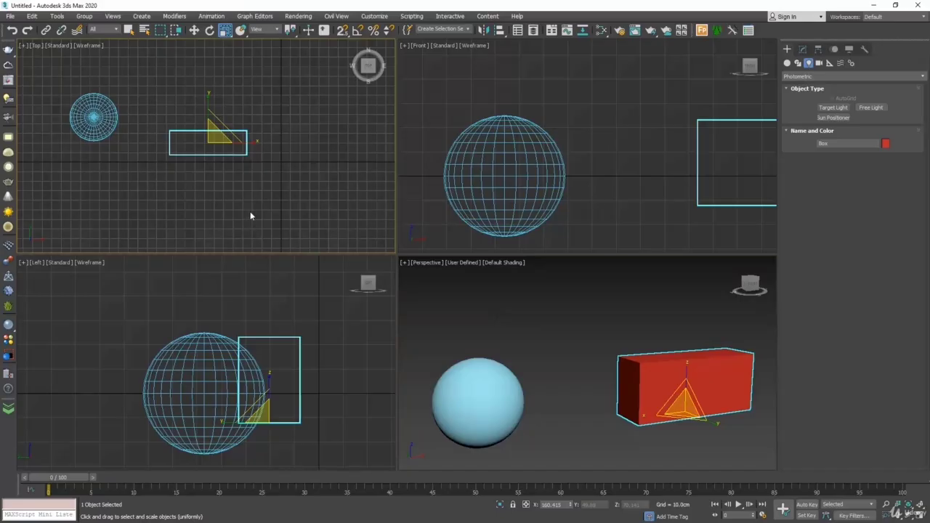
# Undo the last uniform scale and scale the box in the Top viewport to about 181% along X and 56% along Y.
pyautogui.hotkey('ctrl', 'z')
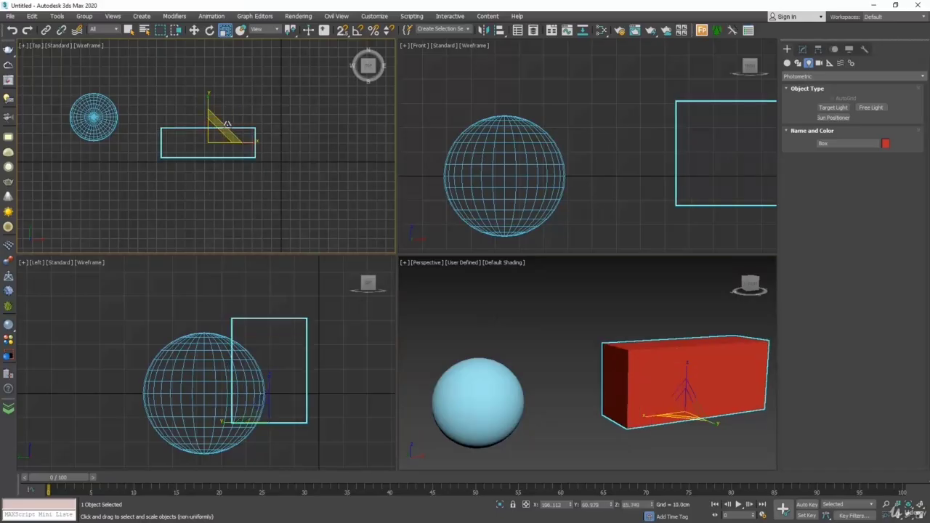
pyautogui.moveTo(230, 116)
pyautogui.mouseDown()
pyautogui.moveTo(235, 98)
pyautogui.moveTo(215, 140)
pyautogui.moveTo(224, 83)
pyautogui.moveTo(214, 139)
pyautogui.moveTo(216, 124)
pyautogui.mouseUp()
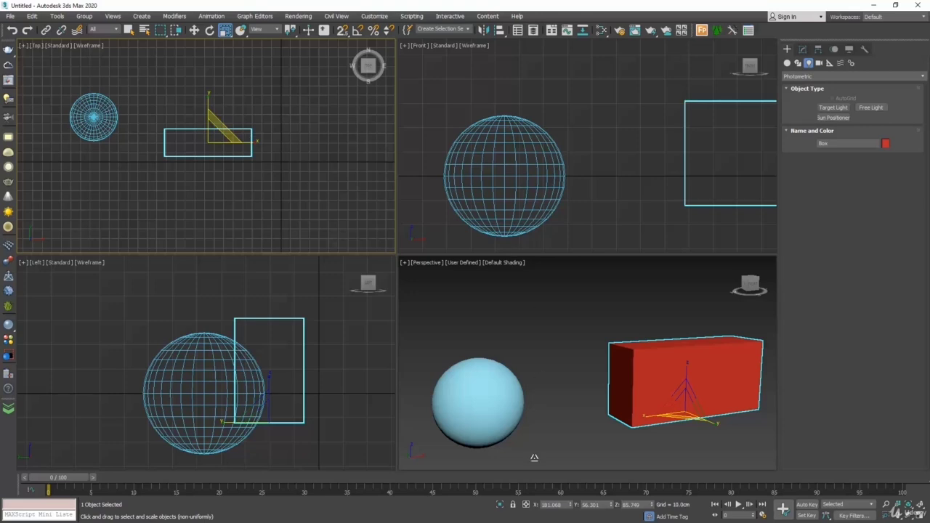
# Scale the box uniformly to 50% of its current size using offset transform values.
pyautogui.click(527, 505)
pyautogui.moveTo(558, 505); pyautogui.dragTo(504, 496)
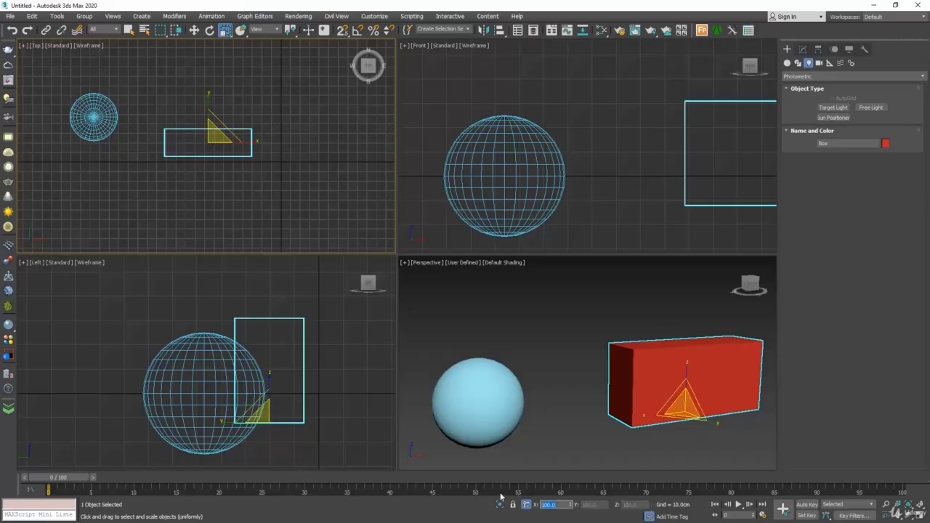
pyautogui.write('50')
pyautogui.press('Return')
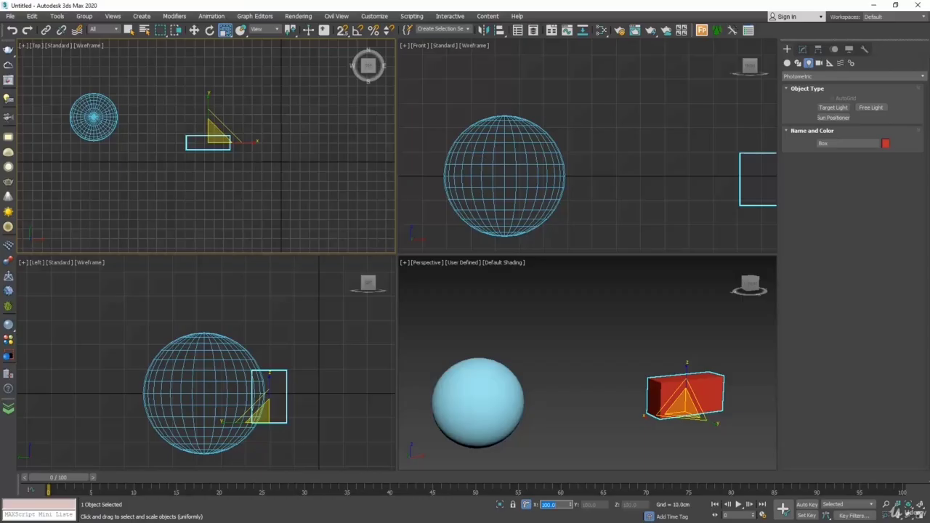
# Compare the box's base parameters with its real dimensions using the Measure utility, and measure the sphere as well.
pyautogui.click(802, 48)
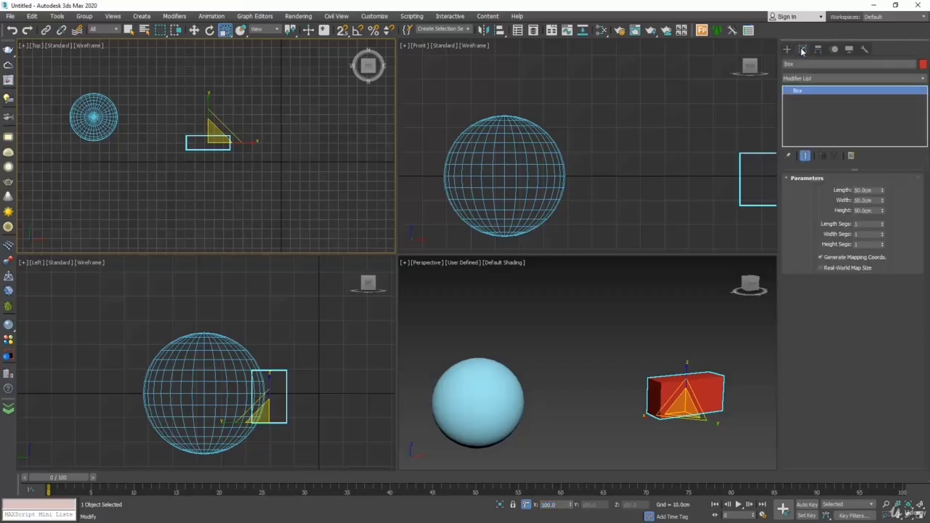
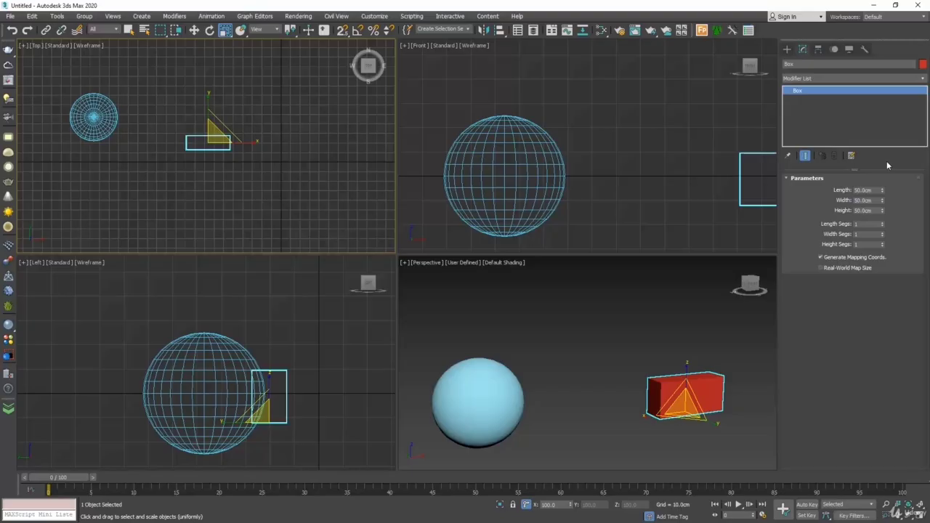
pyautogui.click(865, 49)
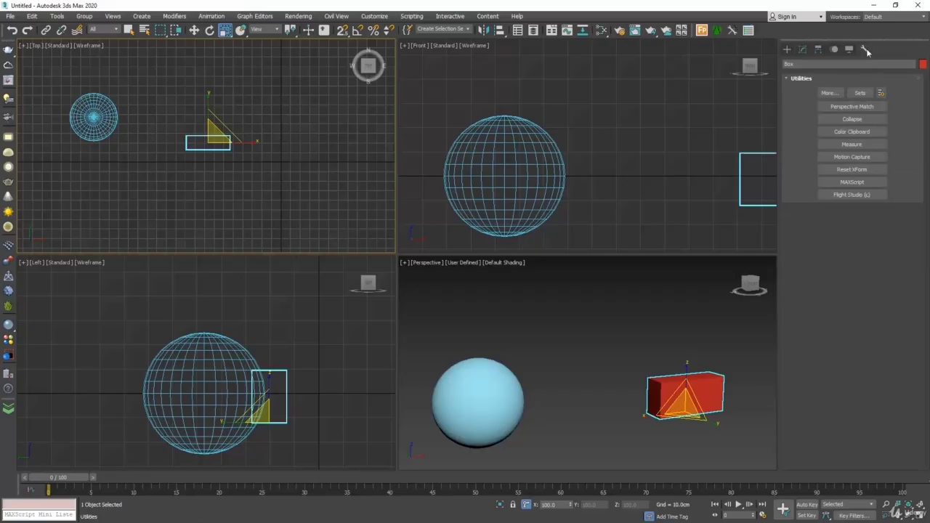
pyautogui.click(836, 144)
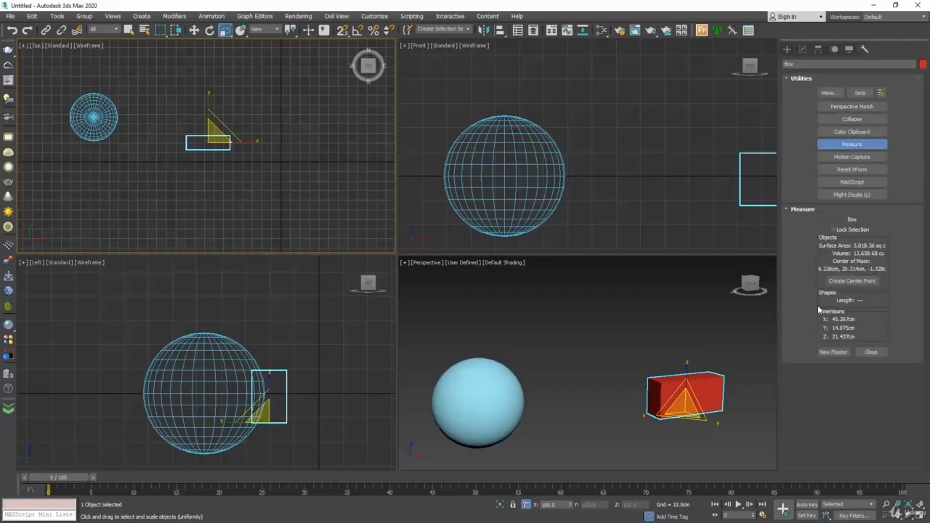
pyautogui.click(93, 116)
pyautogui.click(191, 139)
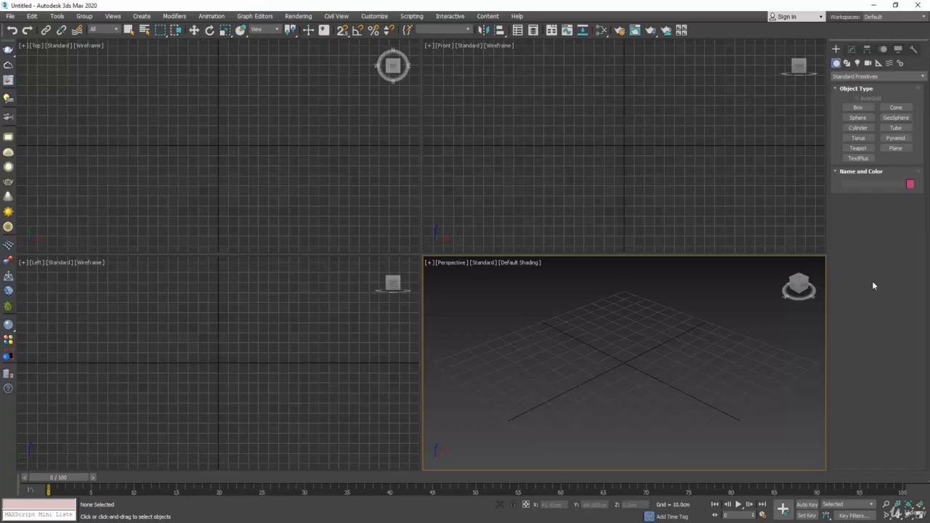
# Save the new empty scene to the Desktop as test, and save it once more under the same name.
pyautogui.click(10, 16)
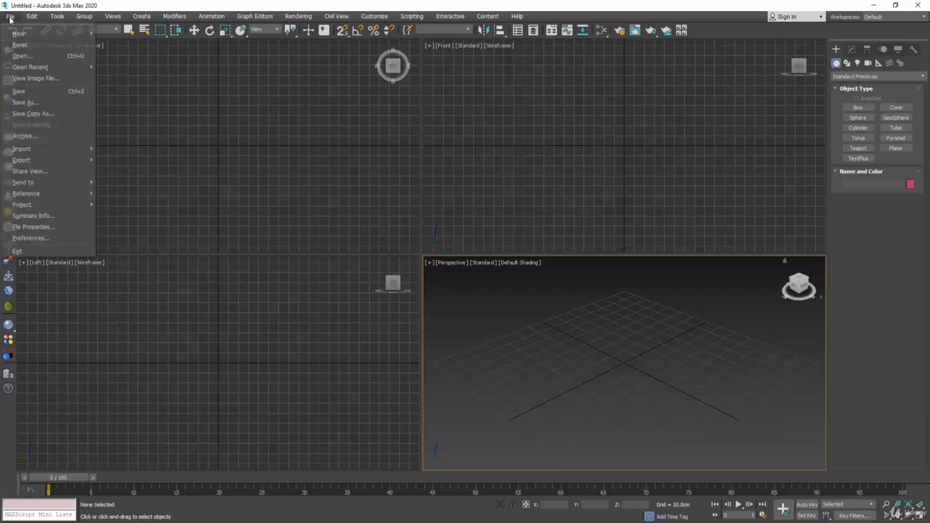
pyautogui.click(34, 90)
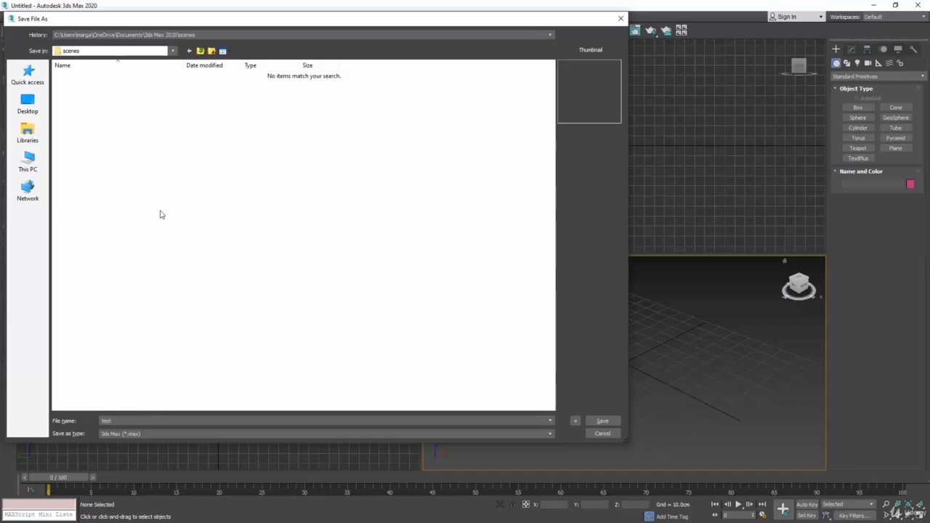
pyautogui.click(28, 103)
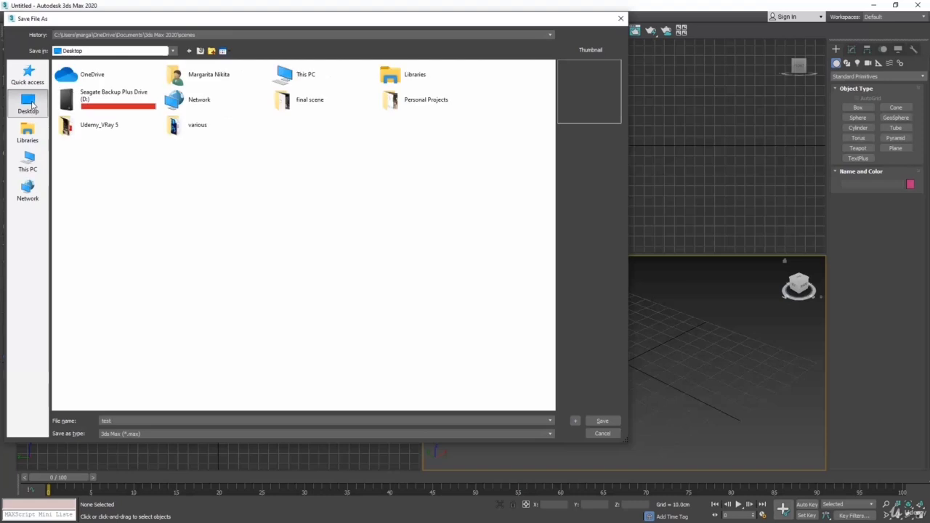
pyautogui.click(603, 421)
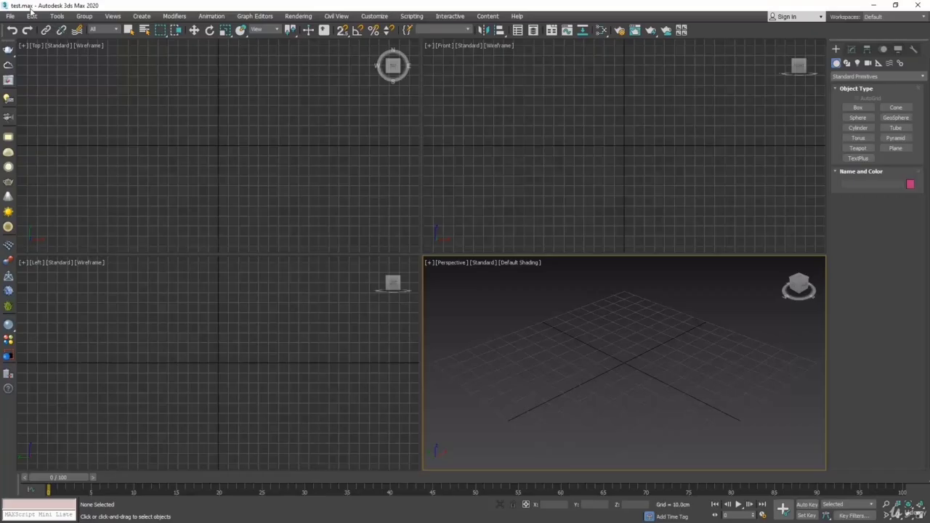
pyautogui.click(11, 16)
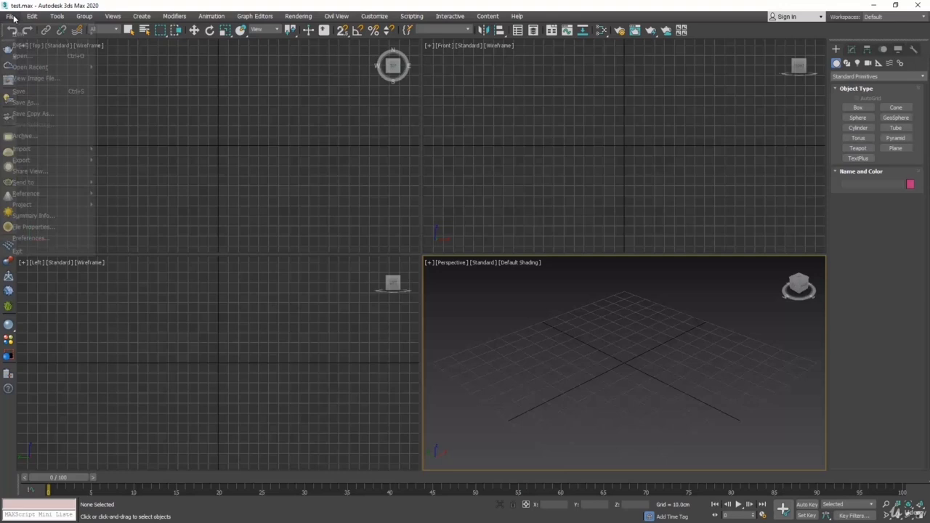
pyautogui.click(23, 90)
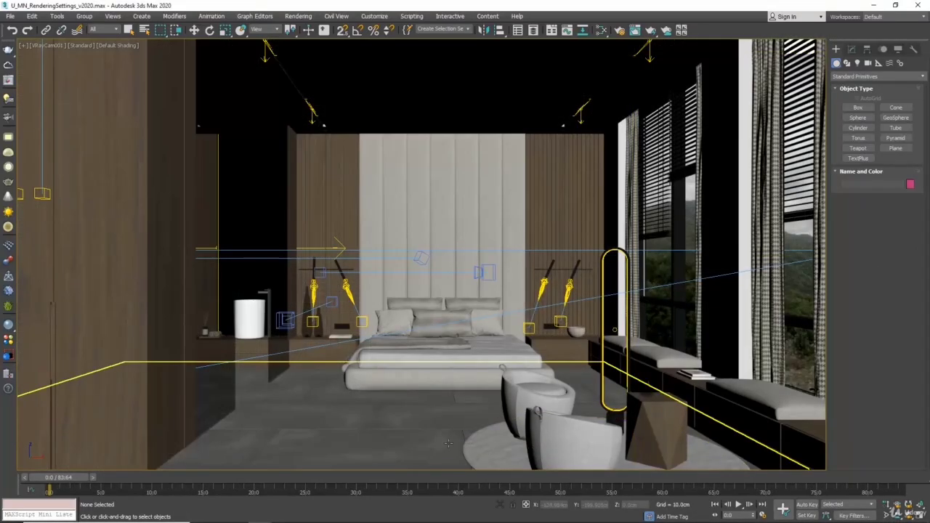
# Select the bedroom flooring and save the scene to the Desktop as U_MN_RenderingSettings_v2017 in 3ds Max 2017 format.
pyautogui.click(448, 442)
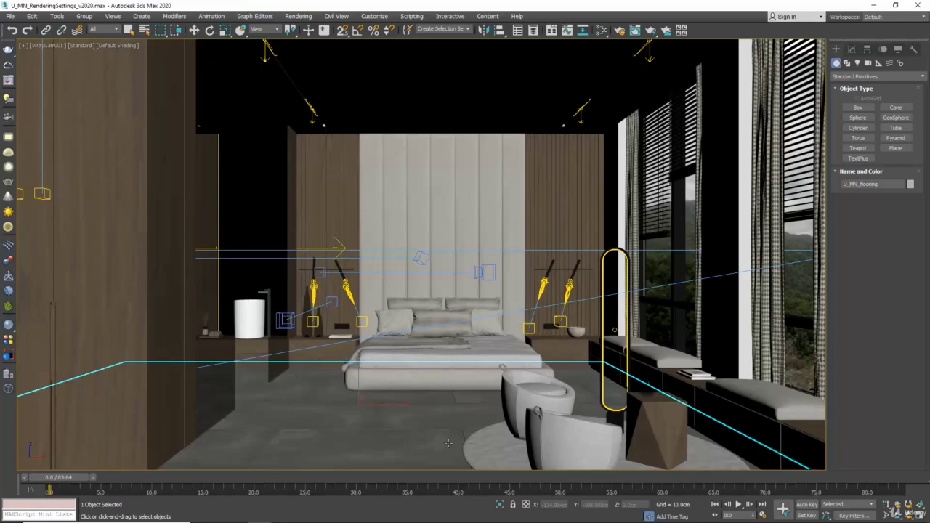
pyautogui.click(10, 17)
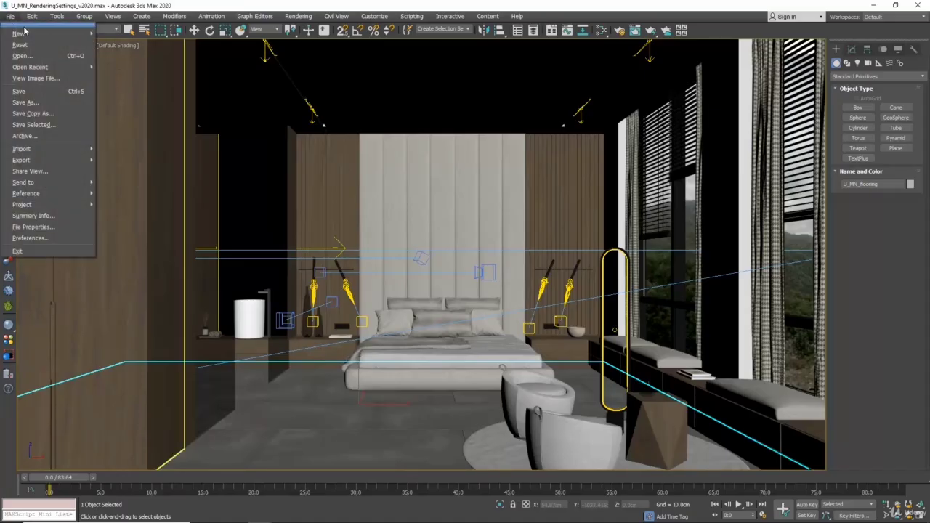
pyautogui.click(86, 104)
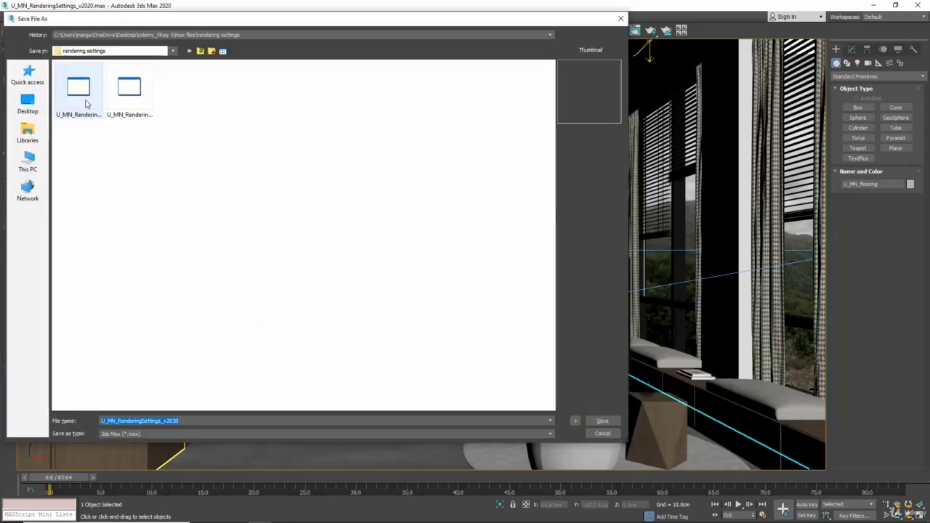
pyautogui.click(27, 104)
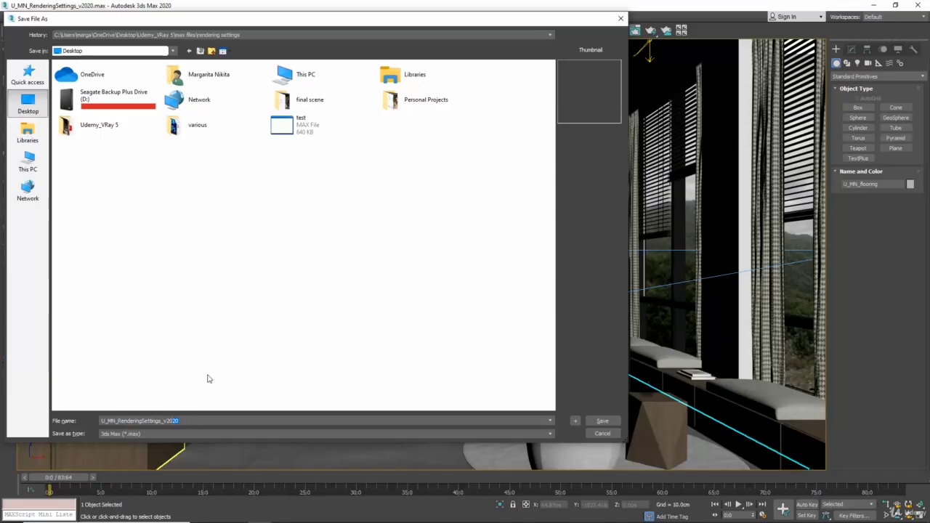
pyautogui.click(137, 434)
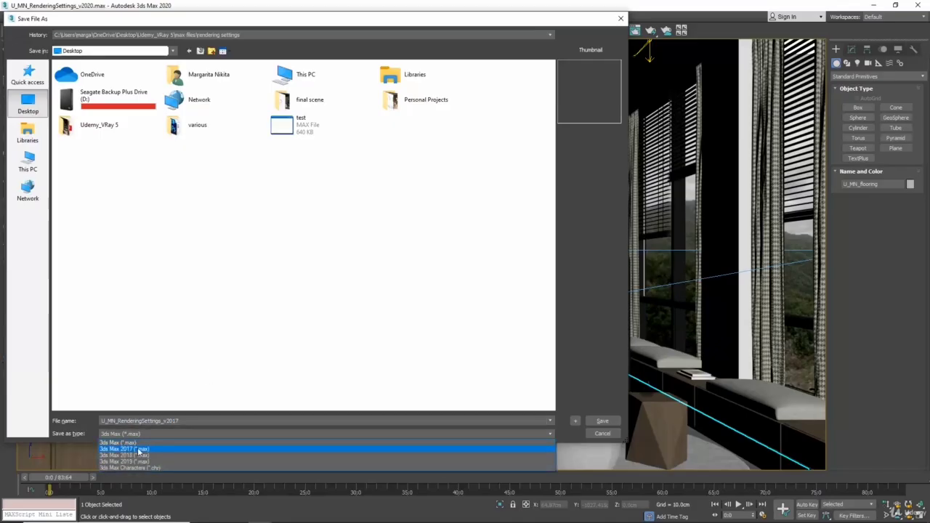
pyautogui.click(139, 449)
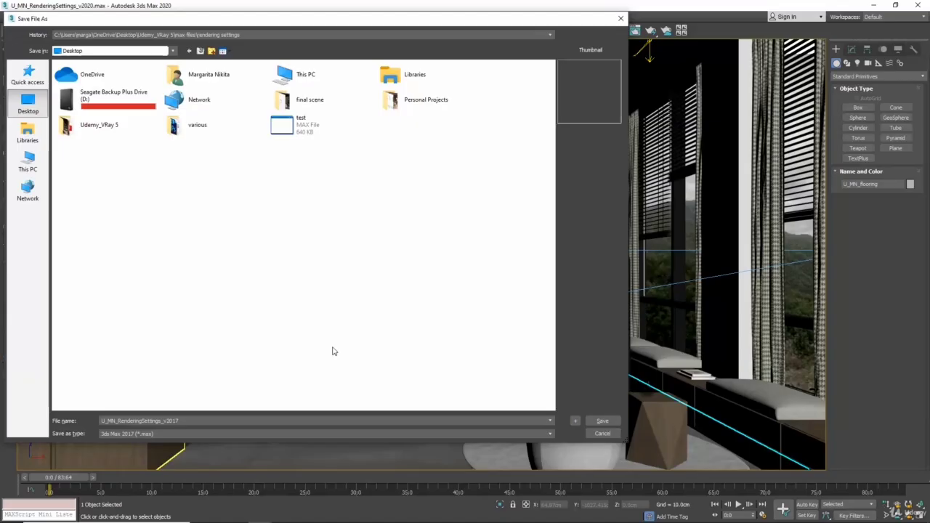
pyautogui.click(602, 420)
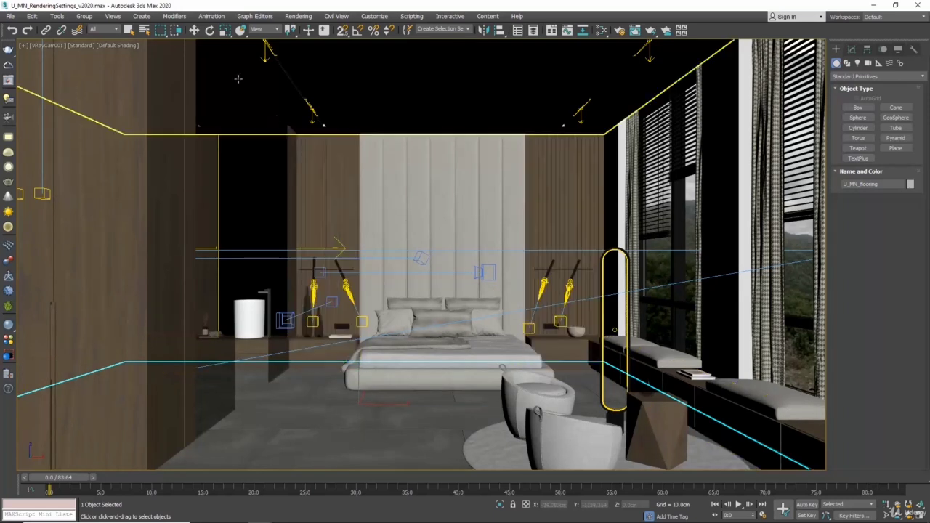
# Save a copy of the bedroom scene to the Desktop as U_MN_RenderingSettings_v2020 01 in the default 3ds Max format.
pyautogui.click(10, 16)
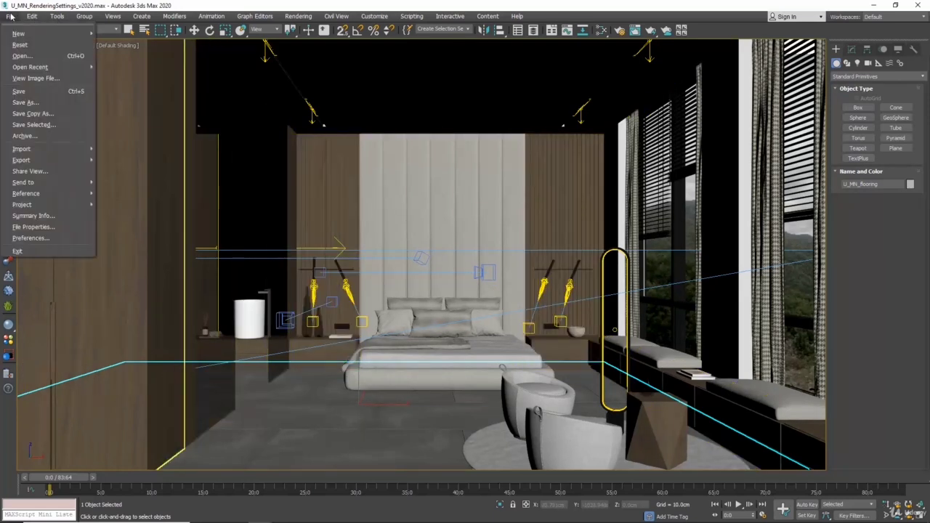
pyautogui.click(62, 114)
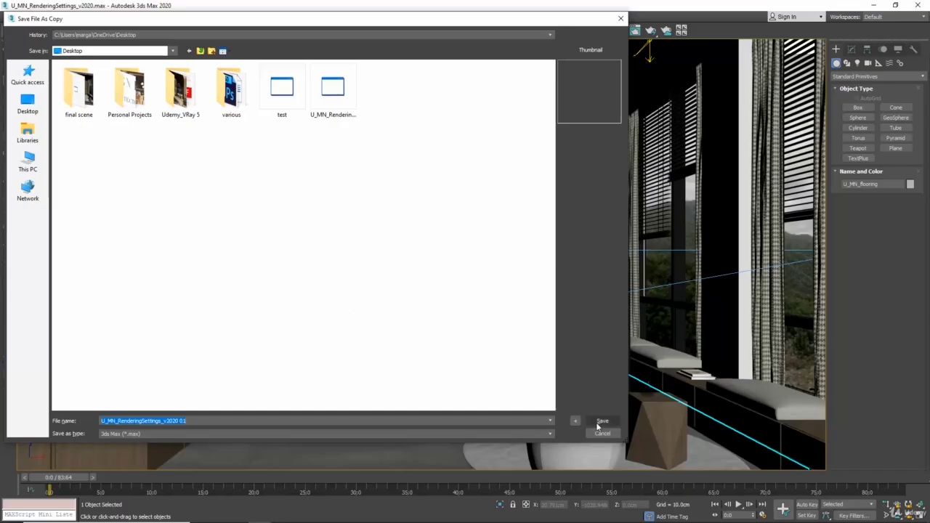
pyautogui.click(324, 435)
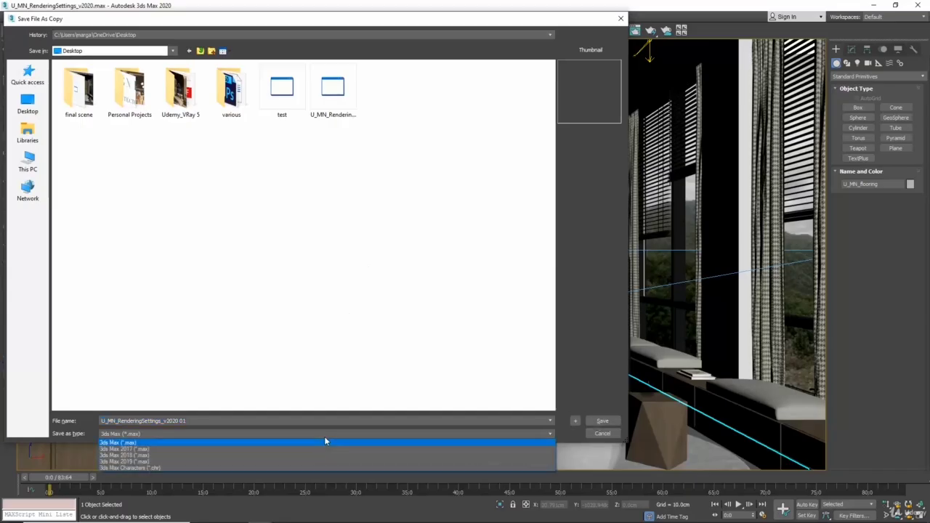
pyautogui.click(324, 436)
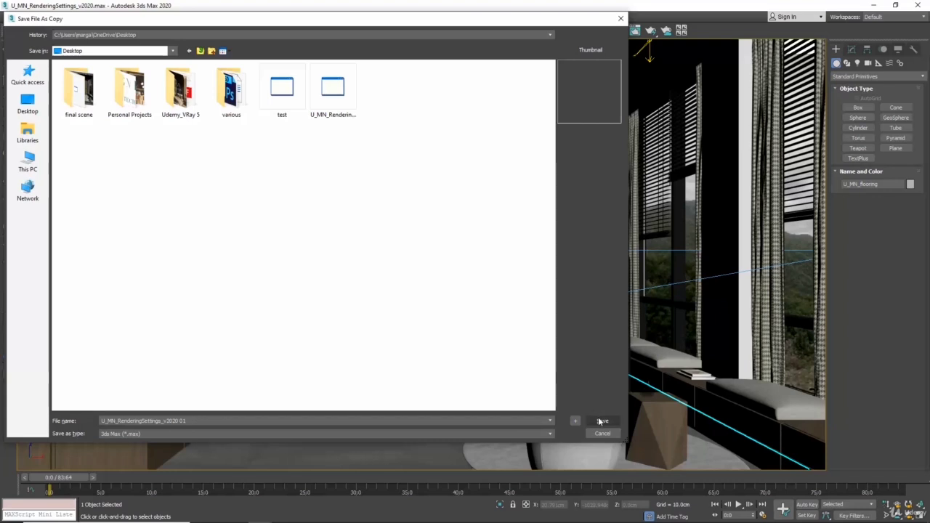
pyautogui.click(600, 422)
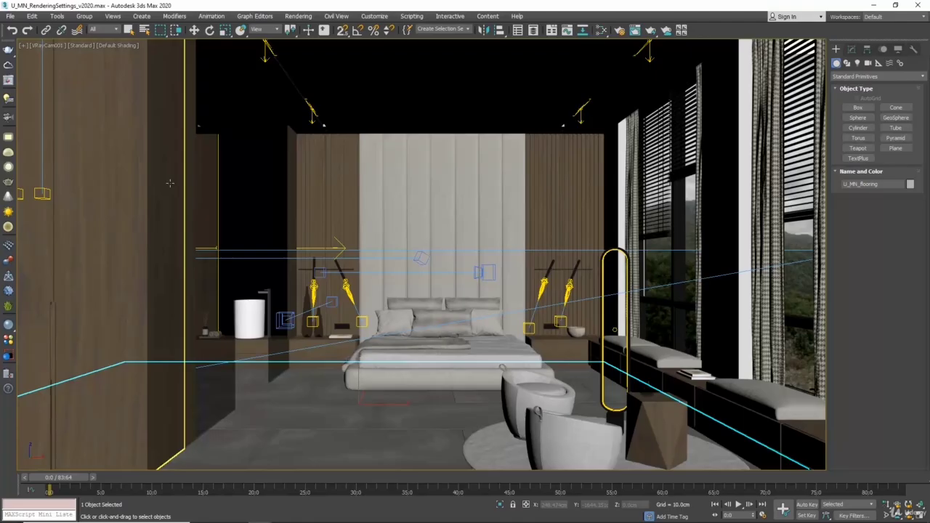
# Select the window drapes and save only that selection to the Desktop as a 3ds Max file named curtains.
pyautogui.click(10, 16)
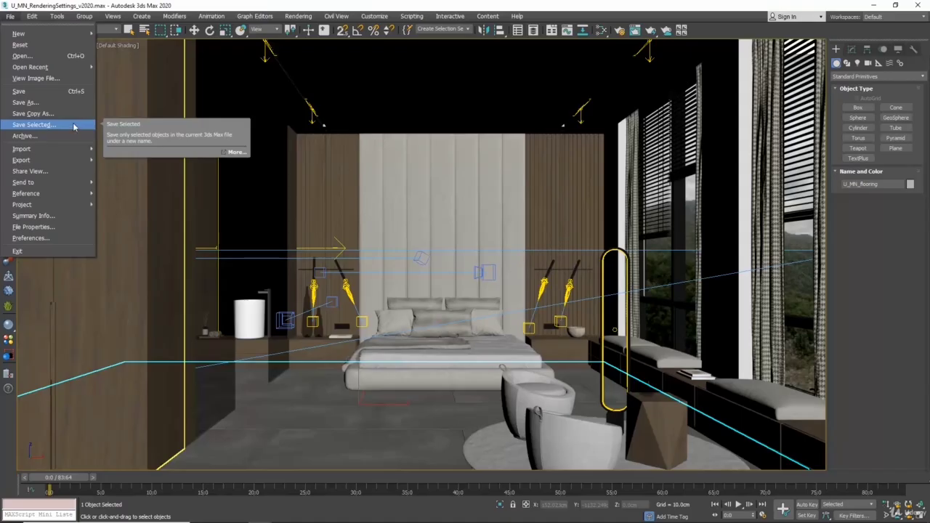
pyautogui.click(11, 16)
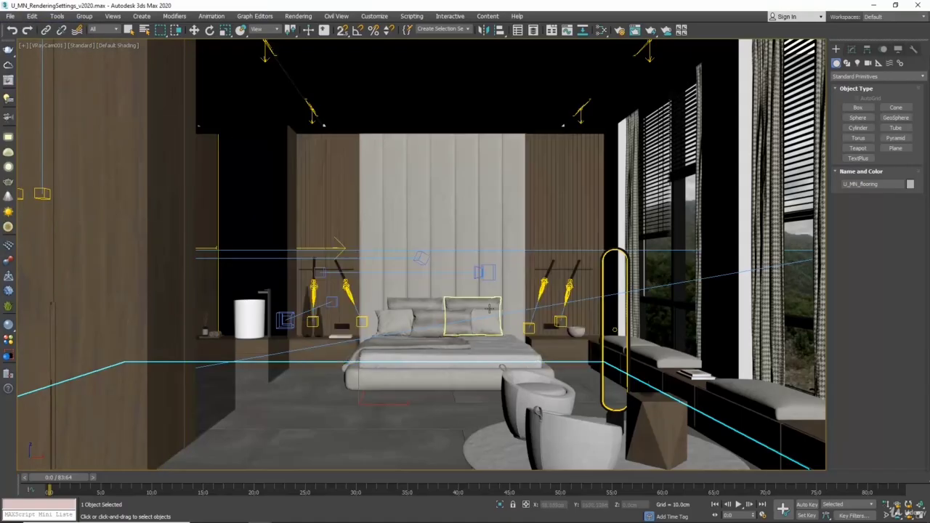
pyautogui.click(194, 30)
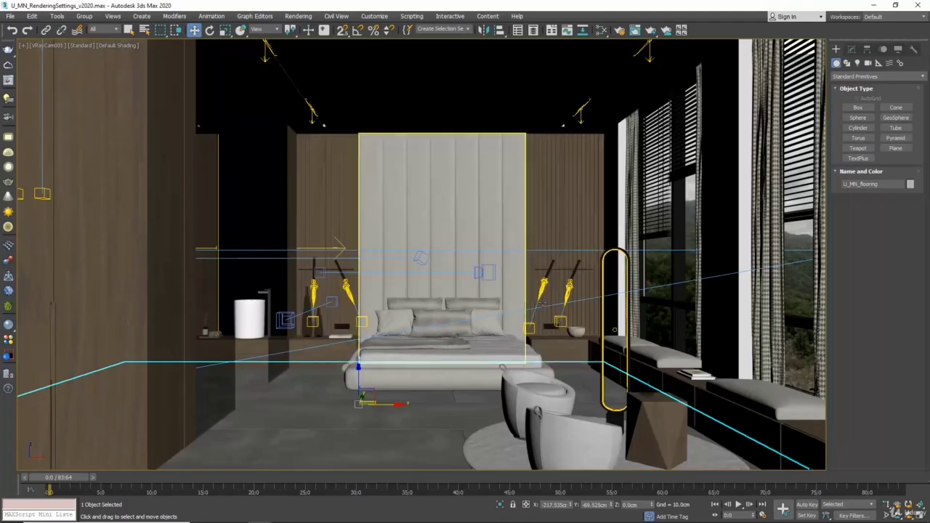
pyautogui.click(631, 207)
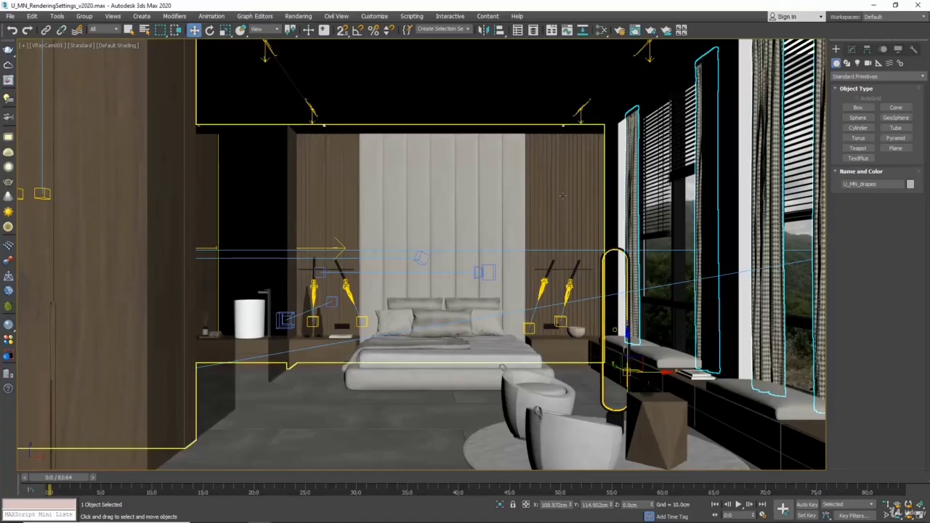
pyautogui.click(10, 17)
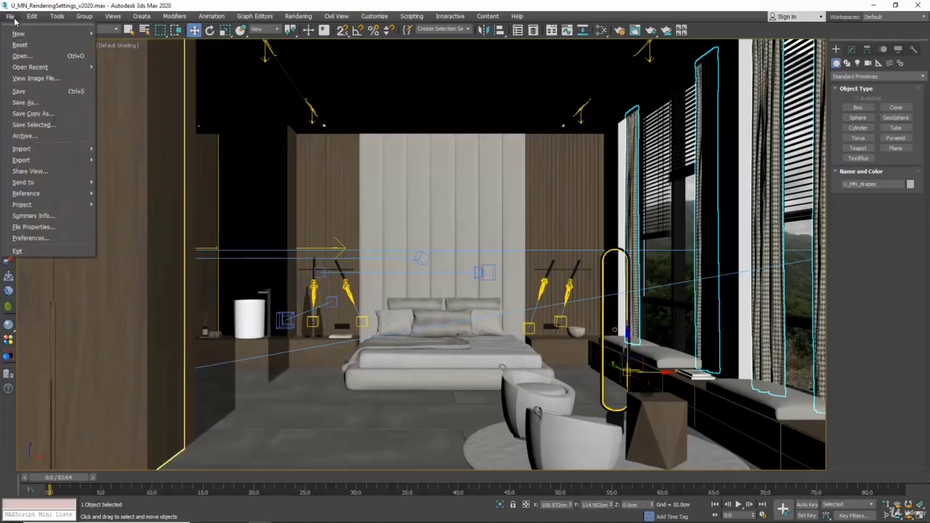
pyautogui.click(43, 125)
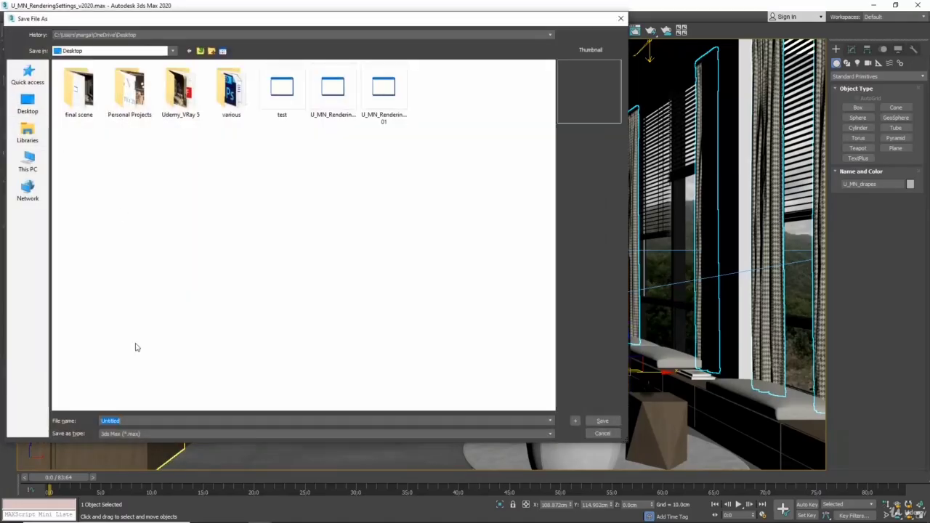
pyautogui.write('curtains')
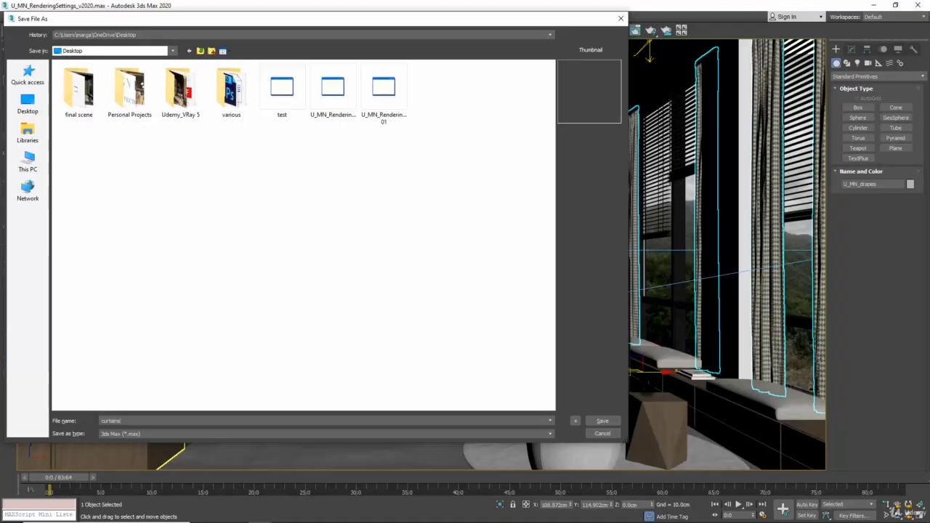
pyautogui.click(603, 421)
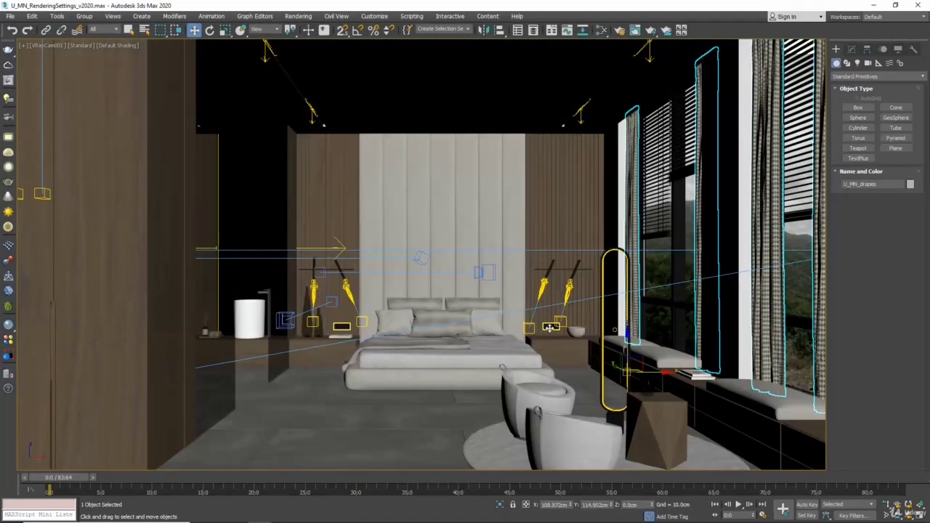
# Select the bedside wall sockets and save only that selection to the Desktop as a 3ds Max file named switches.
pyautogui.click(551, 327)
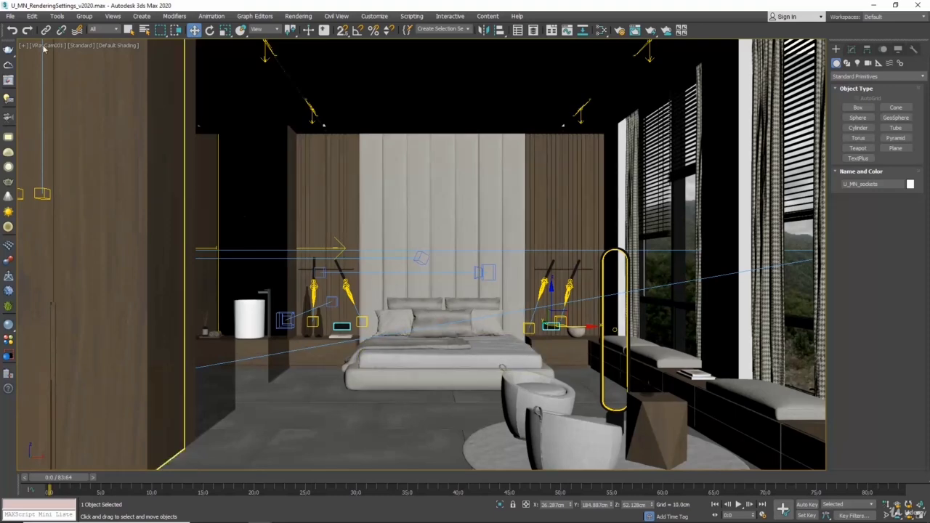
pyautogui.click(10, 16)
pyautogui.click(36, 124)
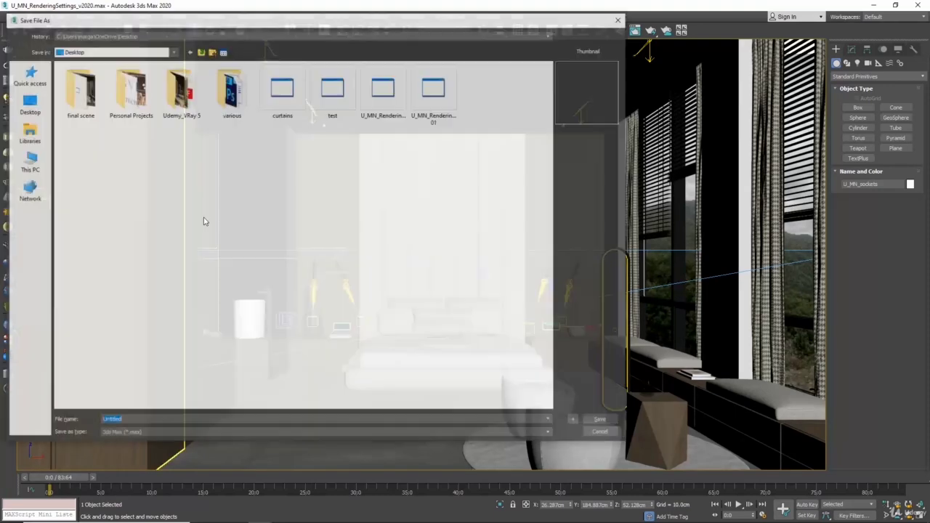
pyautogui.write('switches')
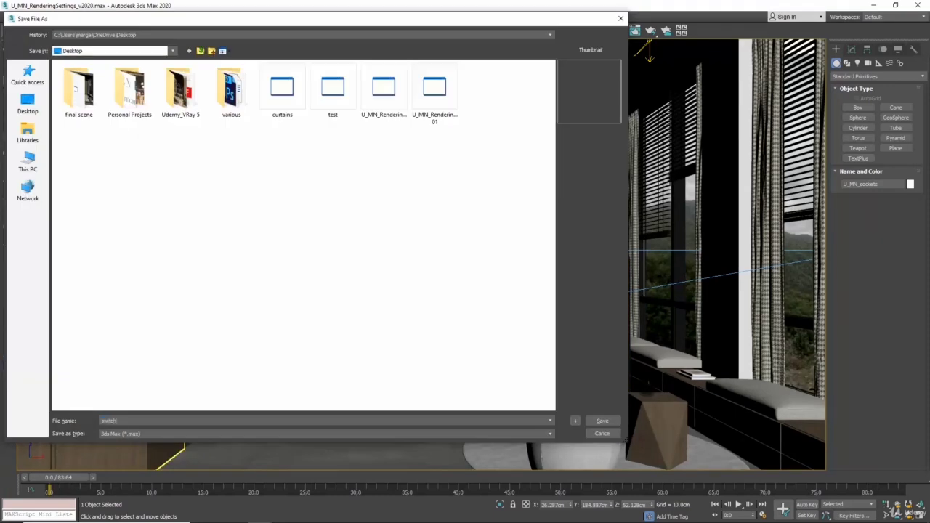
pyautogui.click(602, 420)
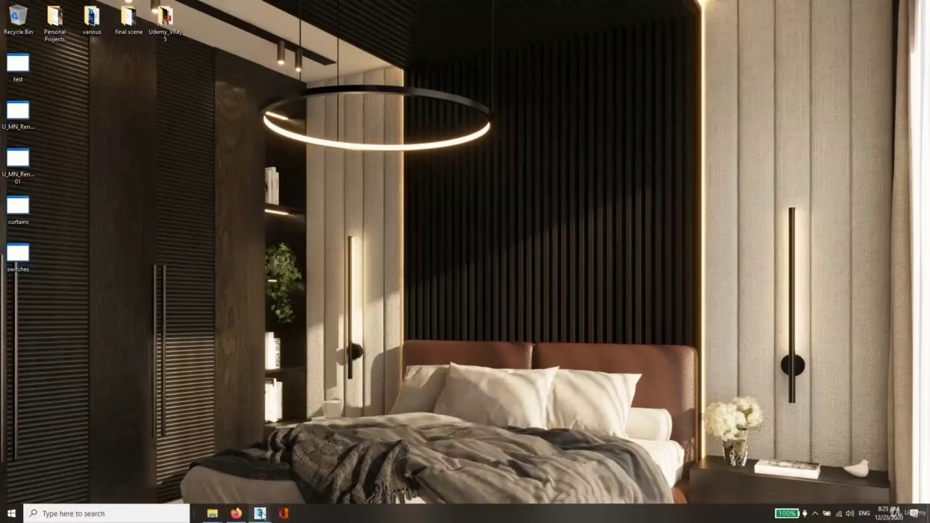
# Return to the bedroom scene in 3ds Max and examine the full file paths of its textures in Asset Tracking.
pyautogui.moveTo(260, 514)
pyautogui.click(216, 467)
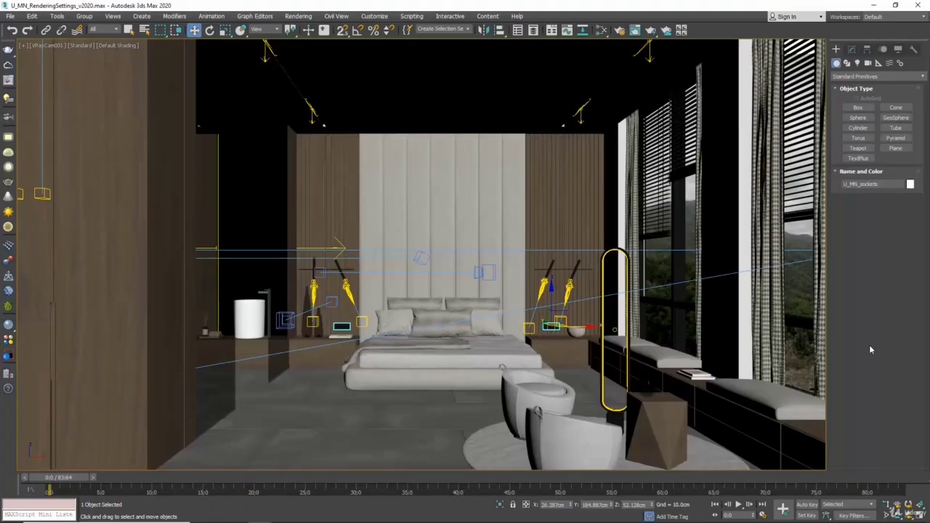
pyautogui.click(10, 16)
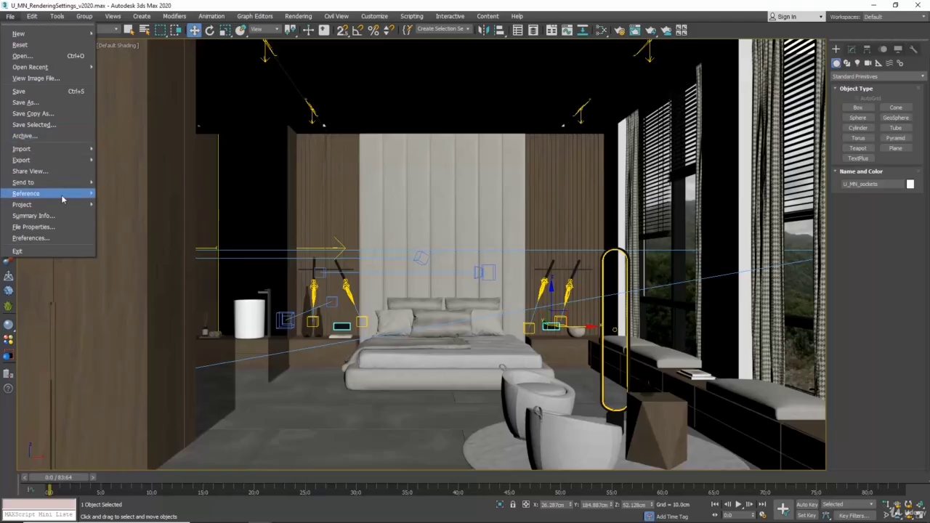
pyautogui.moveTo(87, 193)
pyautogui.click(136, 240)
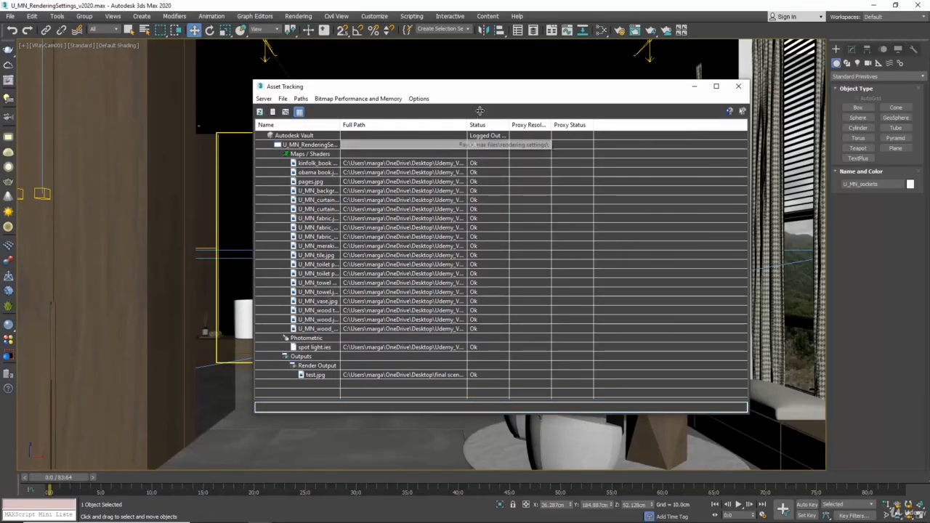
pyautogui.moveTo(467, 124); pyautogui.dragTo(558, 114)
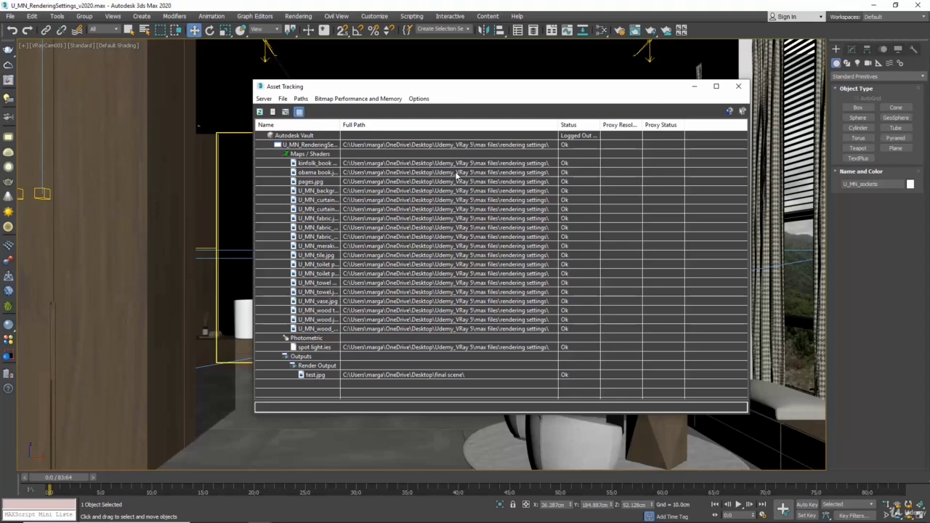
pyautogui.click(738, 86)
# Archive the bedroom scene to the Desktop as the zip file U_MN_RenderingSettings_v2020.
pyautogui.click(10, 16)
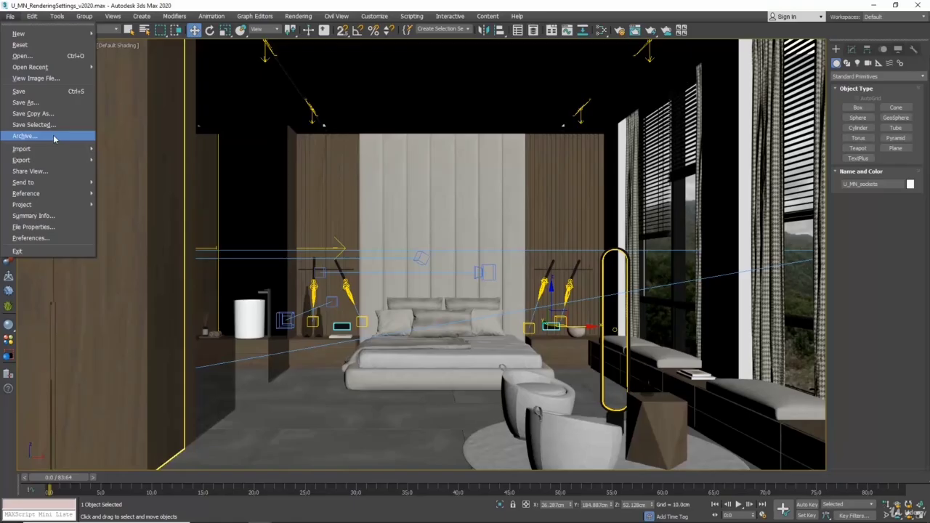
pyautogui.click(54, 136)
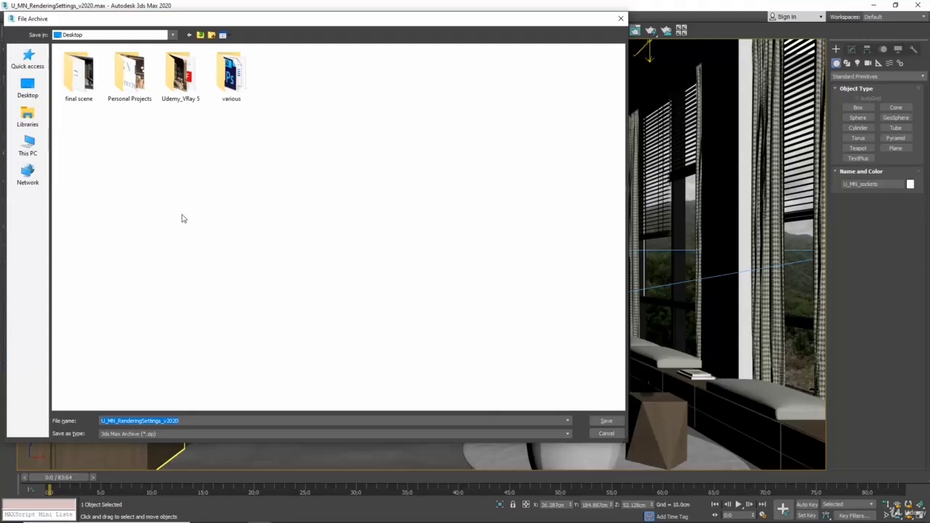
pyautogui.click(606, 421)
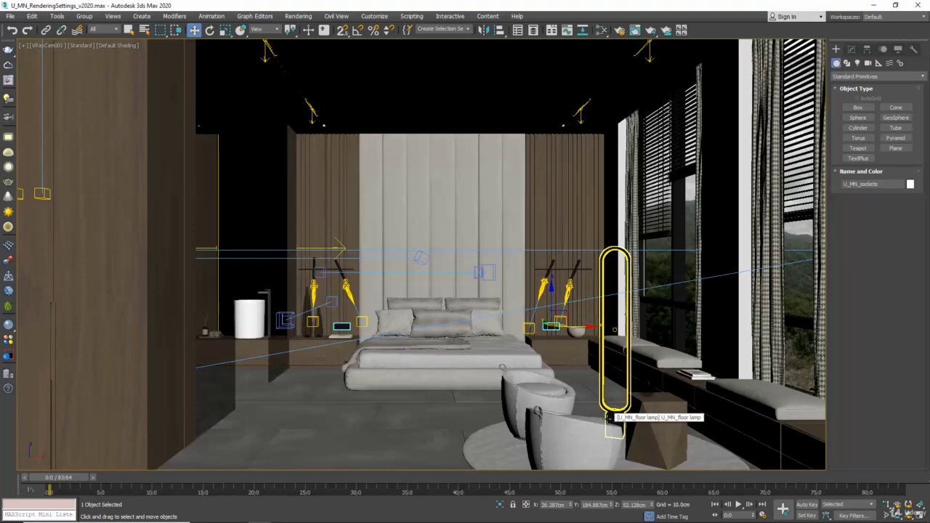
# On the Windows desktop, set the U_MN_RenderingSettings_v2020 archive apart from the other files and extract it to a folder of the same name.
pyautogui.click(869, 4)
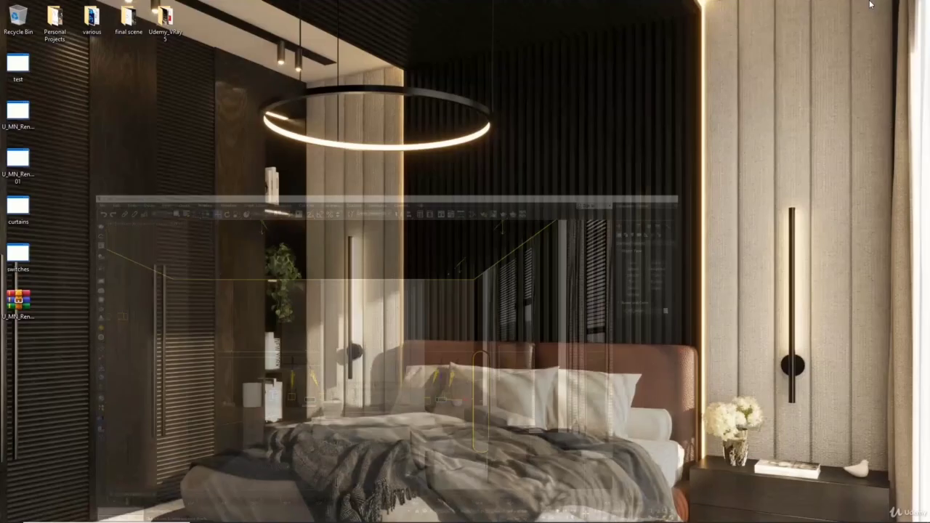
pyautogui.moveTo(15, 308); pyautogui.dragTo(115, 102)
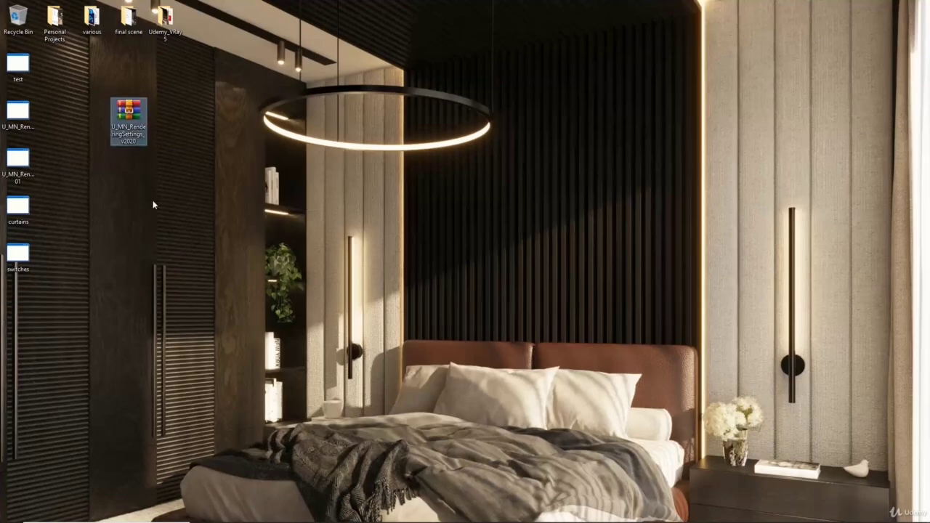
pyautogui.rightClick(129, 114)
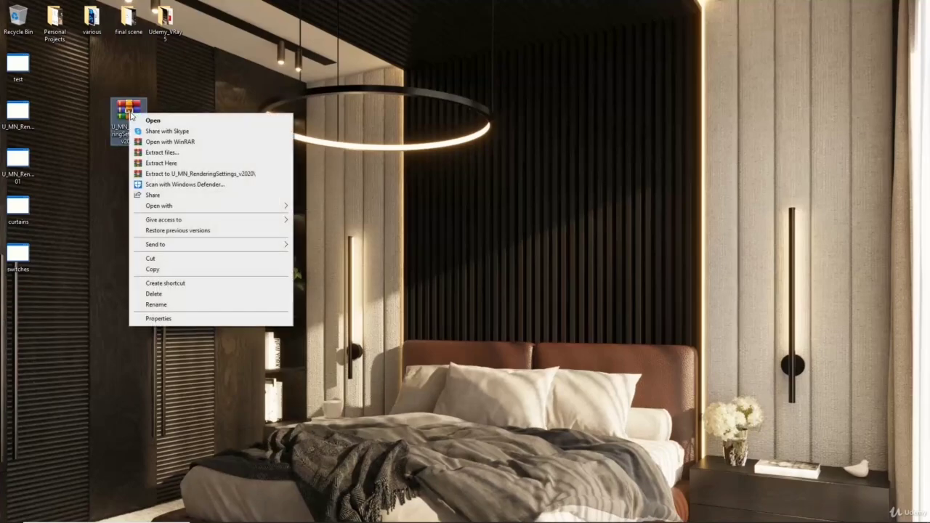
pyautogui.click(198, 174)
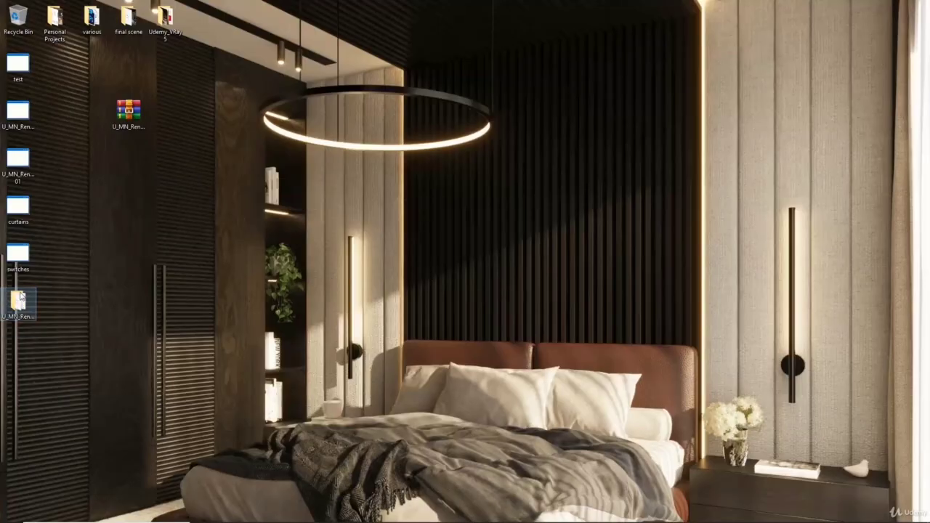
# Examine the extracted archive folder down through its nested subfolders to the rendering settings textures, and close it.
pyautogui.doubleClick(20, 298)
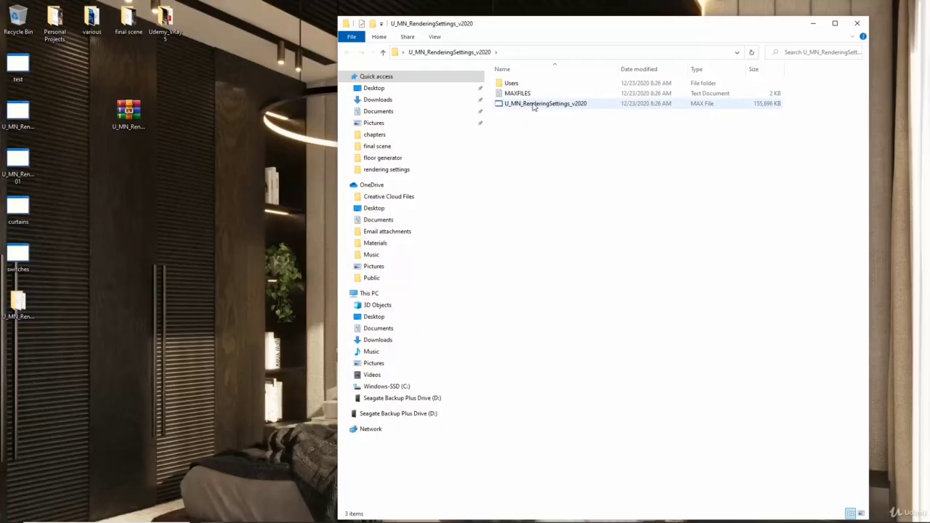
pyautogui.doubleClick(512, 84)
pyautogui.doubleClick(512, 84)
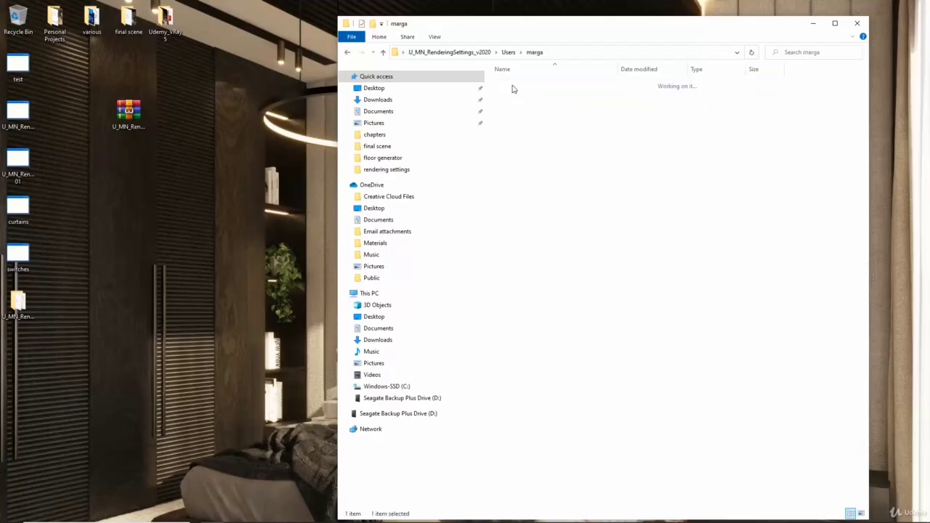
pyautogui.click(512, 84)
pyautogui.doubleClick(512, 84)
pyautogui.doubleClick(513, 84)
pyautogui.doubleClick(512, 84)
pyautogui.doubleClick(513, 84)
pyautogui.doubleClick(512, 84)
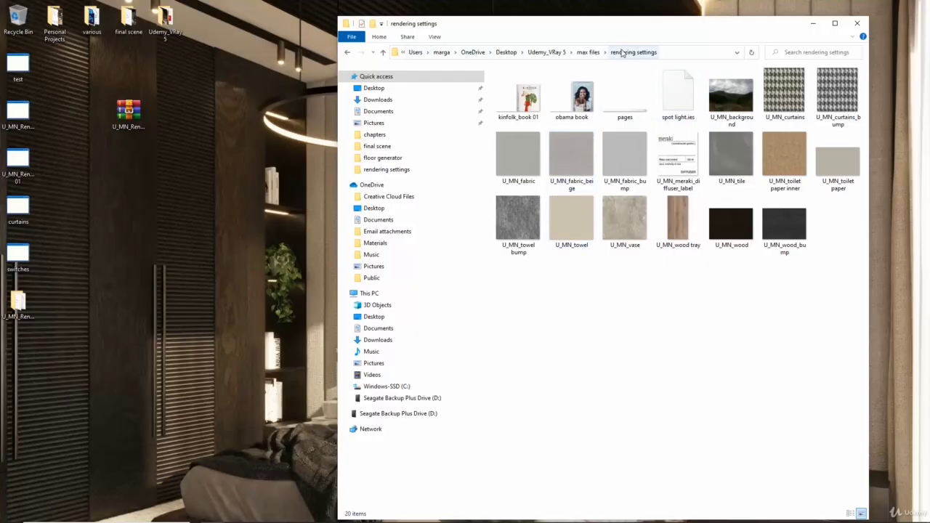
pyautogui.click(858, 24)
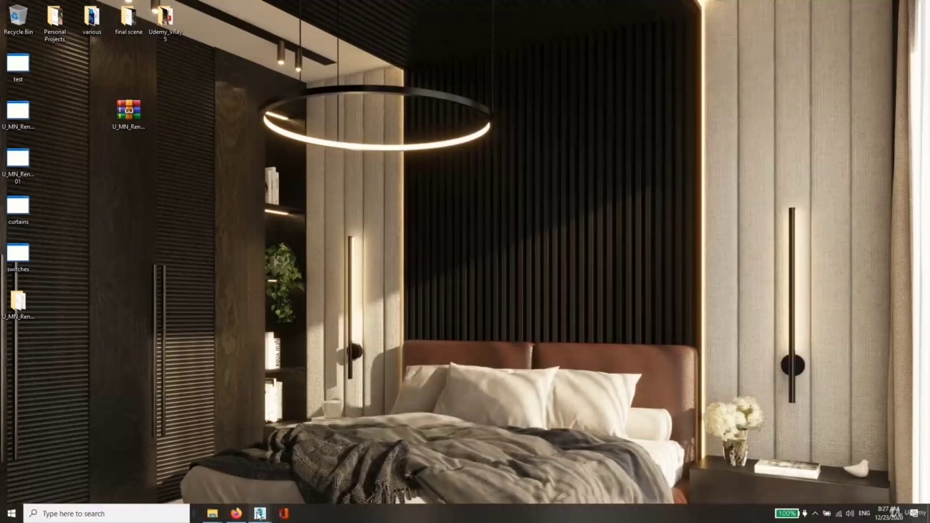
# On the ScriptSpot Collect Asset page in Firefox, download the script file collect_asset_v2.099b.mzp.
pyautogui.moveTo(260, 514)
pyautogui.click(294, 473)
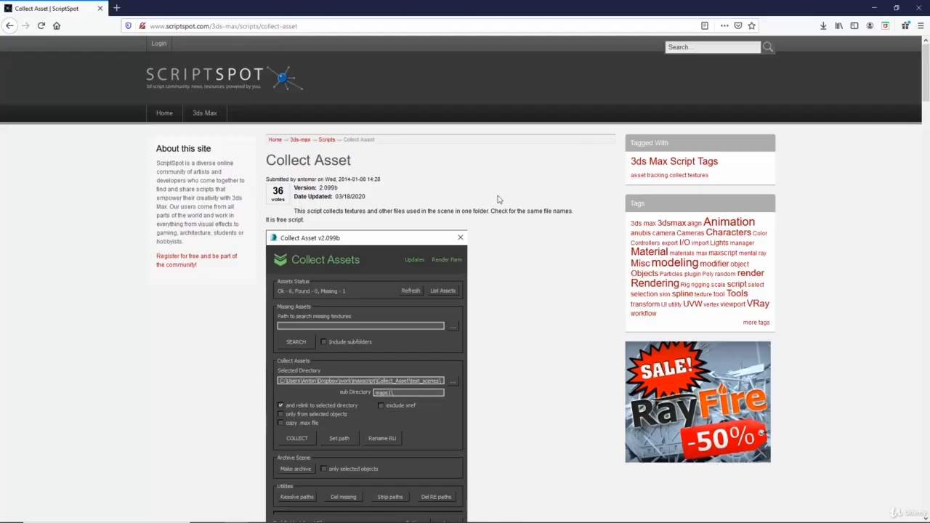
pyautogui.scroll(-3, 544, 278)
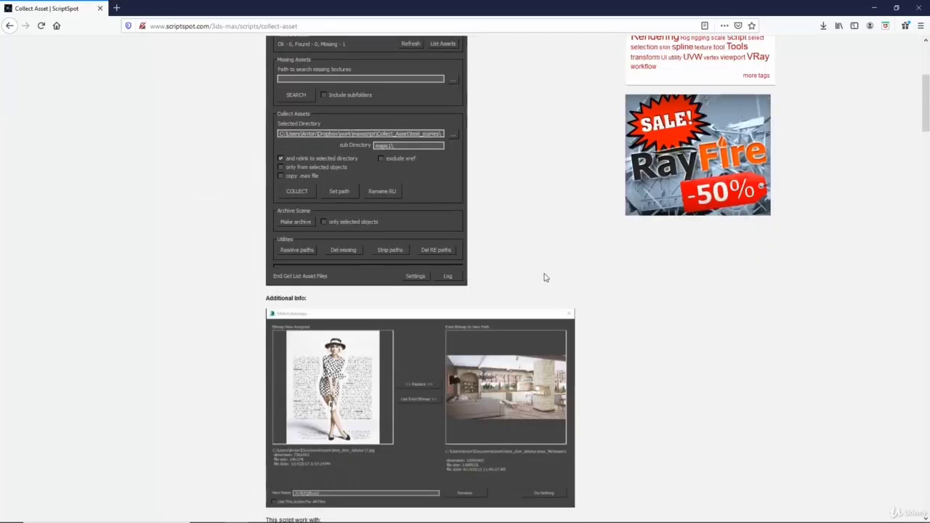
pyautogui.scroll(-3, 545, 277)
pyautogui.scroll(-10, 546, 278)
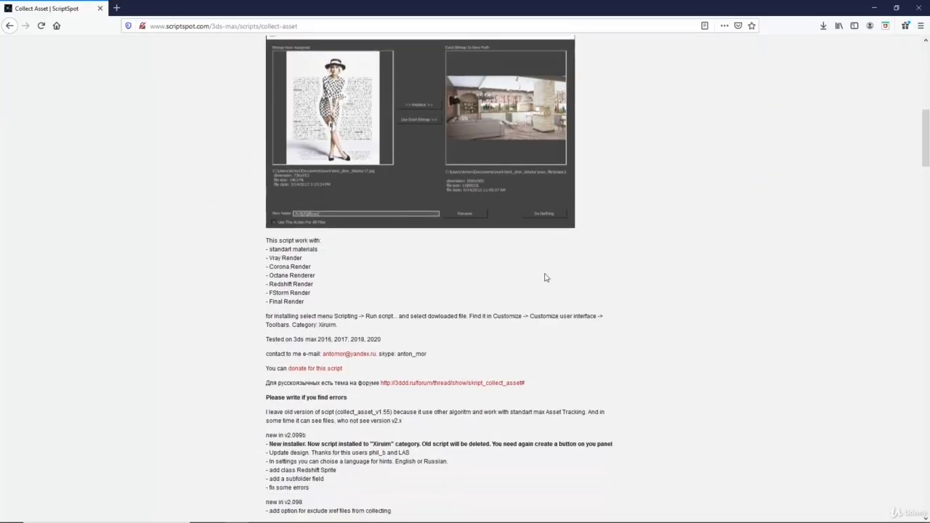
pyautogui.scroll(-4, 545, 277)
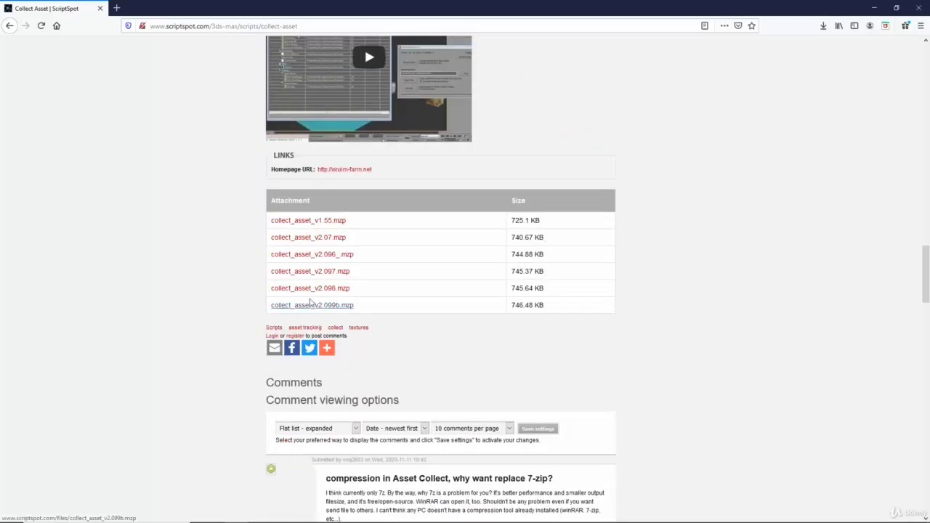
pyautogui.click(344, 307)
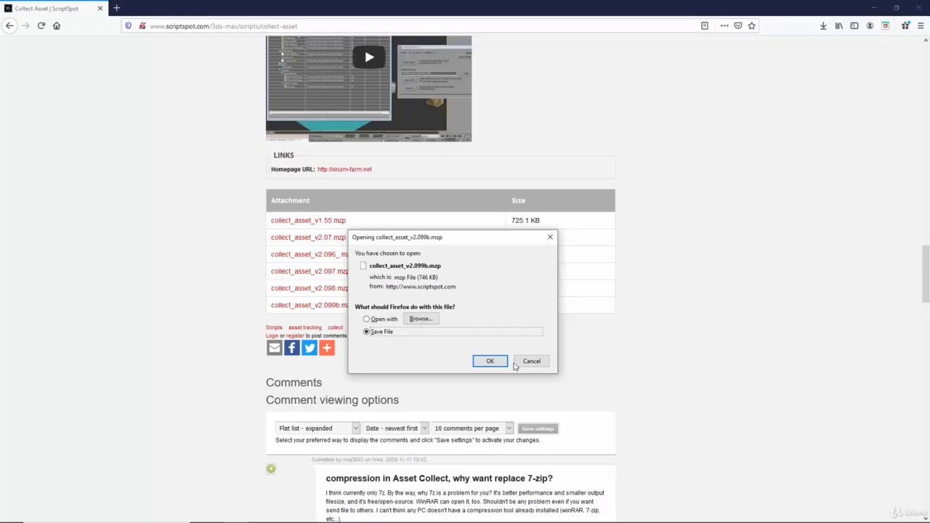
pyautogui.click(495, 366)
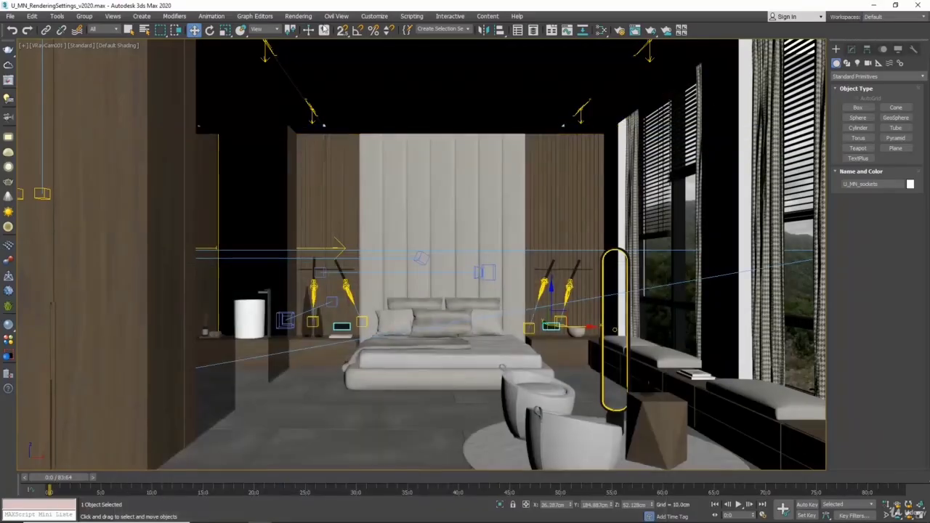
# In 3ds Max, run the script collect_asset_v2.099b.mzp from the Downloads folder to install Collect Asset.
pyautogui.click(411, 16)
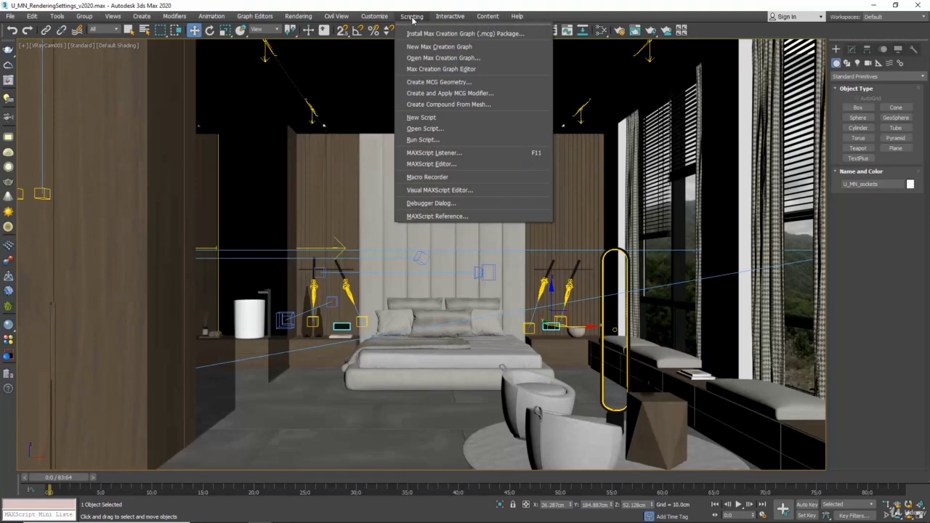
pyautogui.click(445, 140)
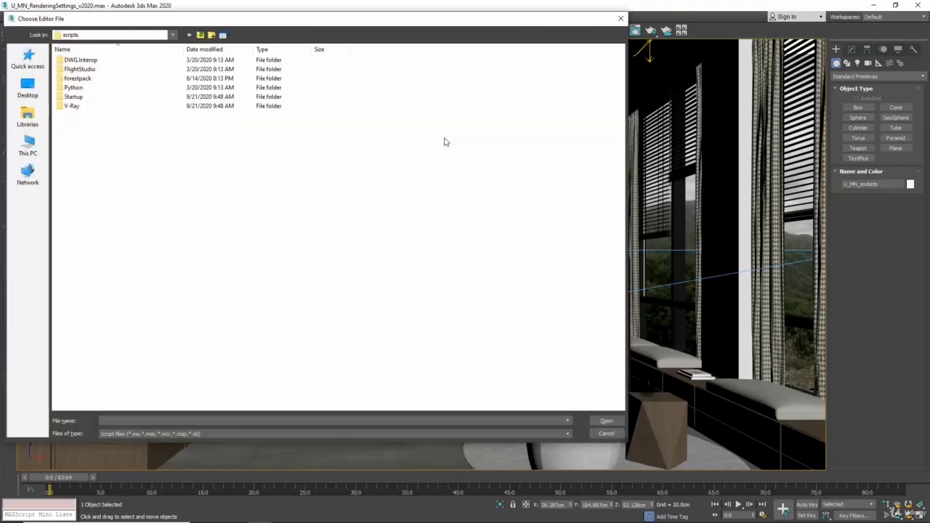
pyautogui.click(28, 148)
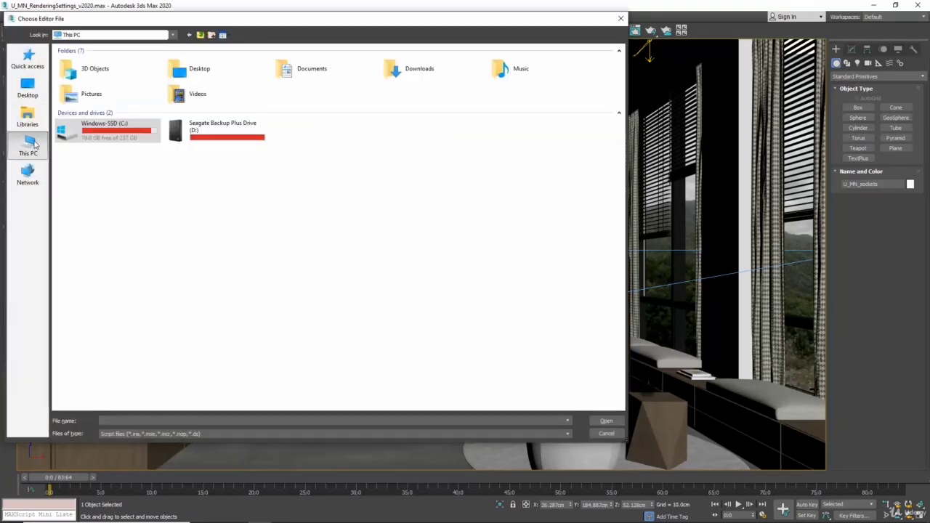
pyautogui.doubleClick(419, 69)
pyautogui.click(81, 80)
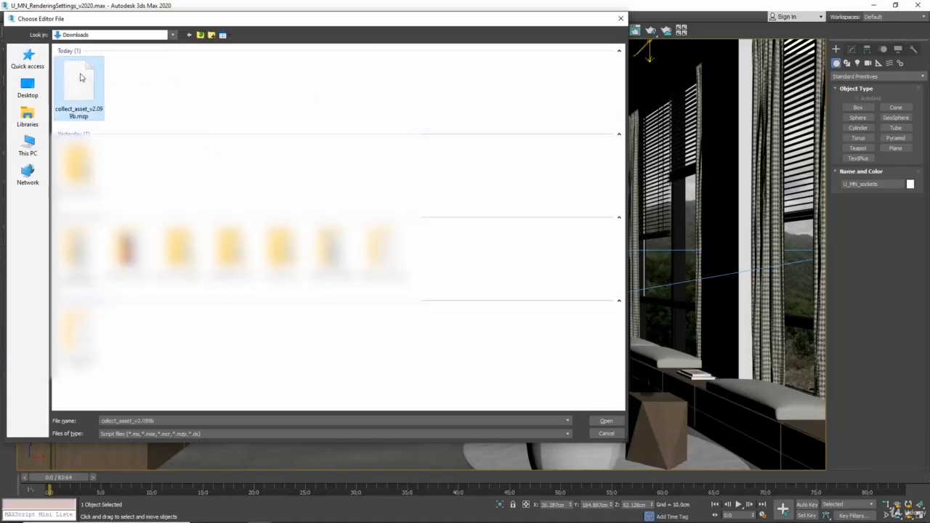
pyautogui.click(607, 422)
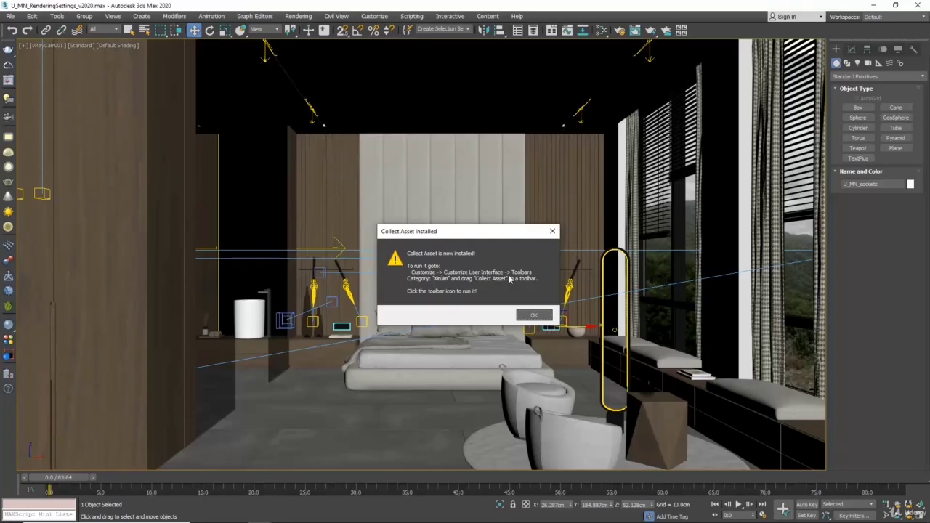
pyautogui.click(540, 319)
# Open the user interface customization for toolbars and filter the actions to the category that holds the Collect Asset script.
pyautogui.click(375, 16)
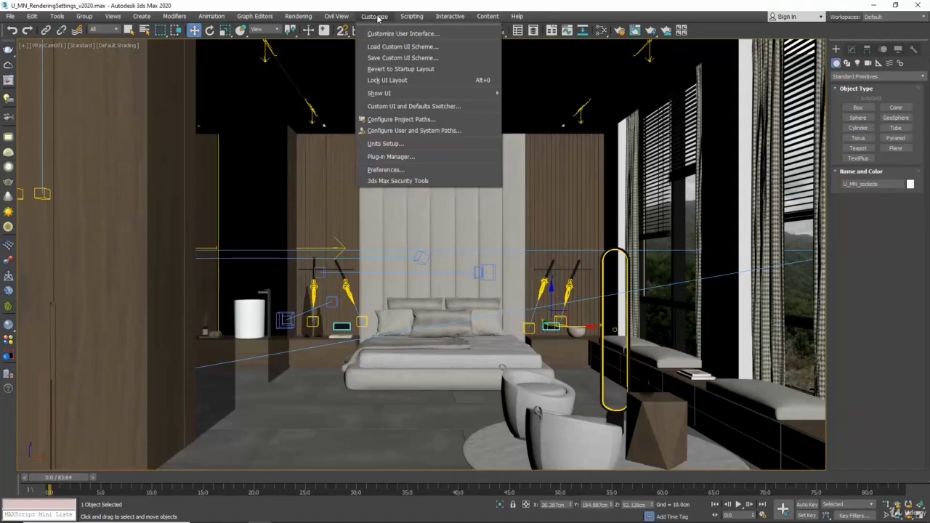
pyautogui.click(385, 34)
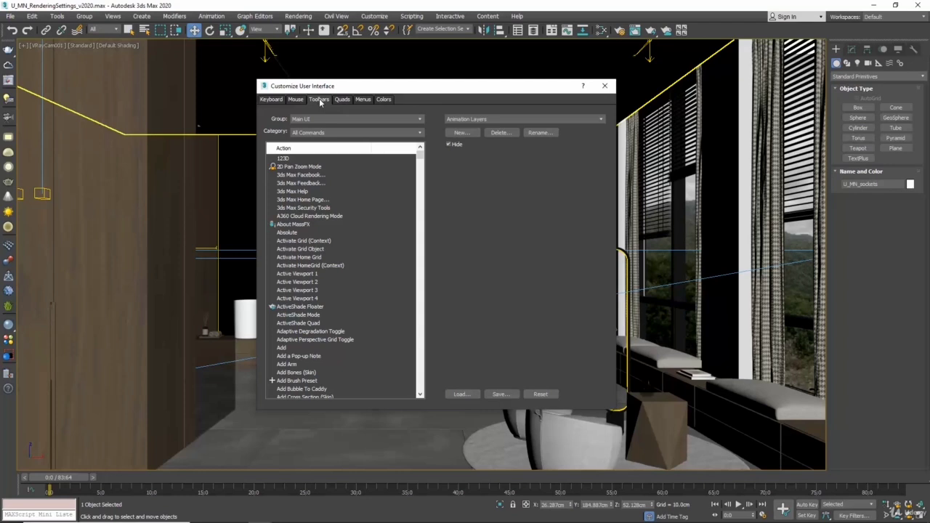
pyautogui.click(419, 133)
pyautogui.scroll(-10, 408, 255)
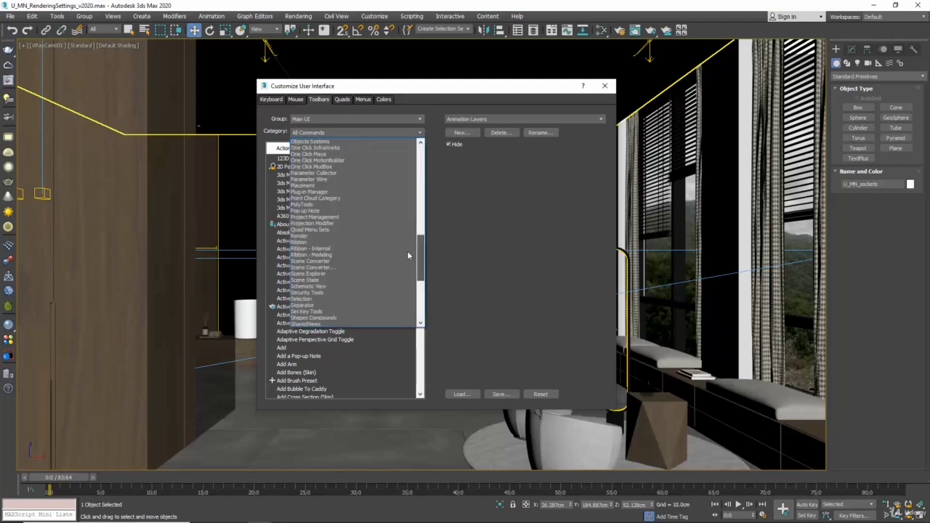
pyautogui.scroll(-8, 408, 255)
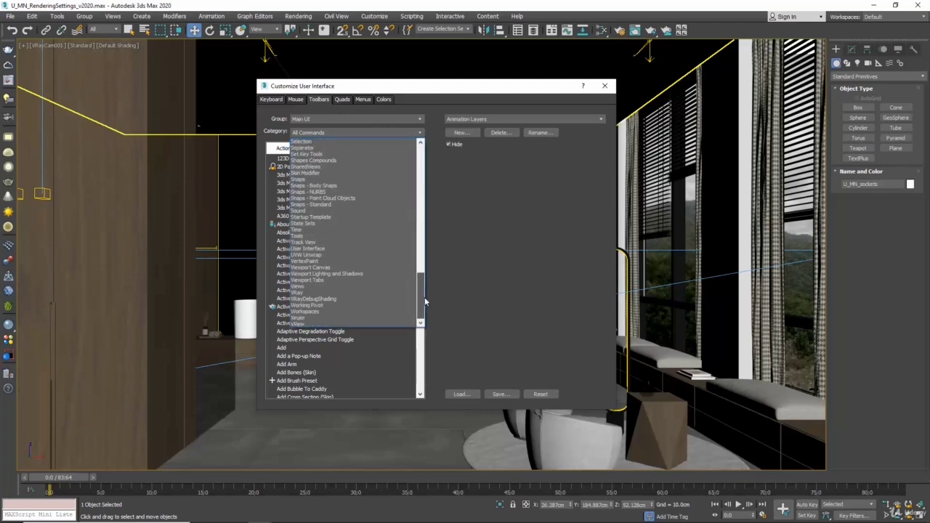
pyautogui.click(313, 320)
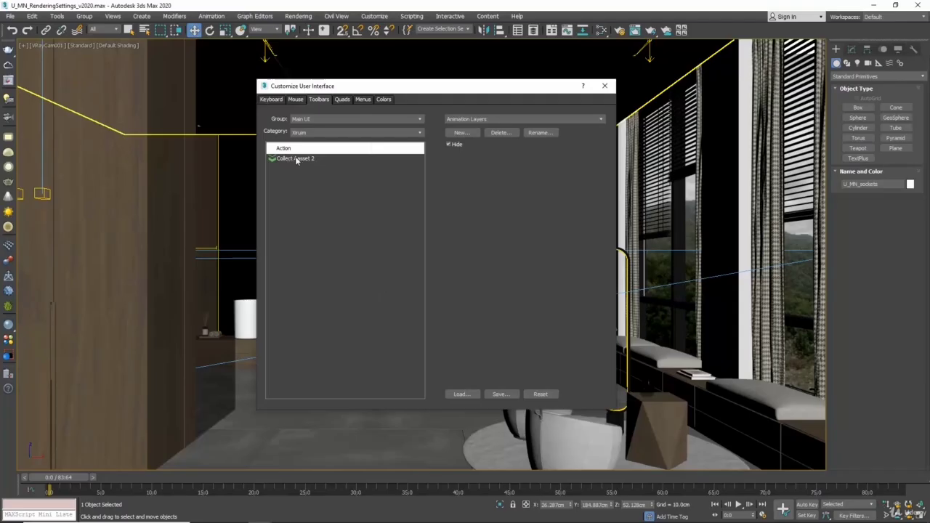
# Create a new toolbar for the Collect Asset 2 action, add the action to it, dock it at the end of the main toolbar and close the customization.
pyautogui.click(462, 133)
pyautogui.write('Cl')
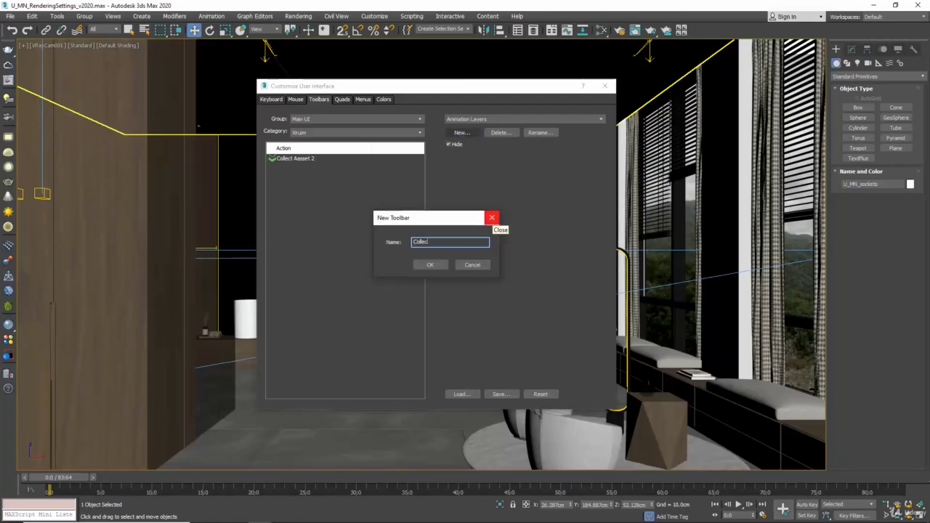
pyautogui.click(492, 218)
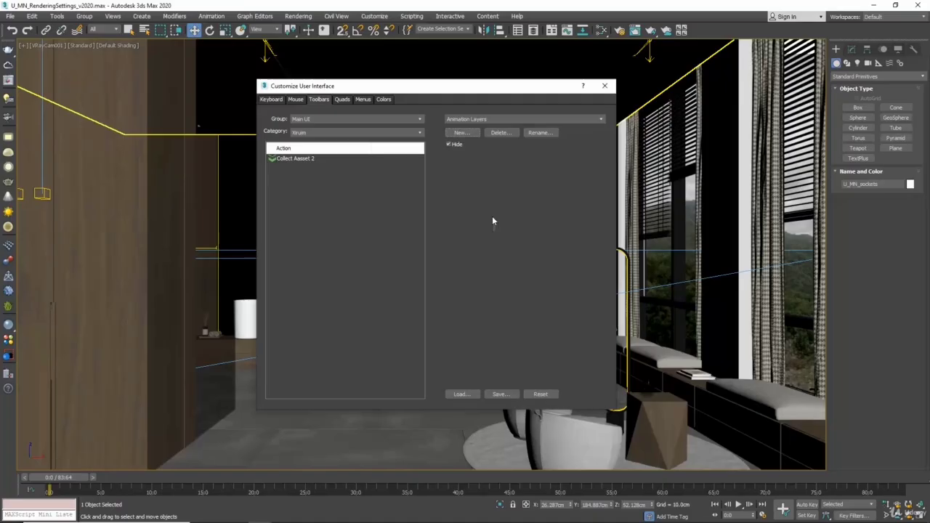
pyautogui.moveTo(494, 224); pyautogui.dragTo(92, 240)
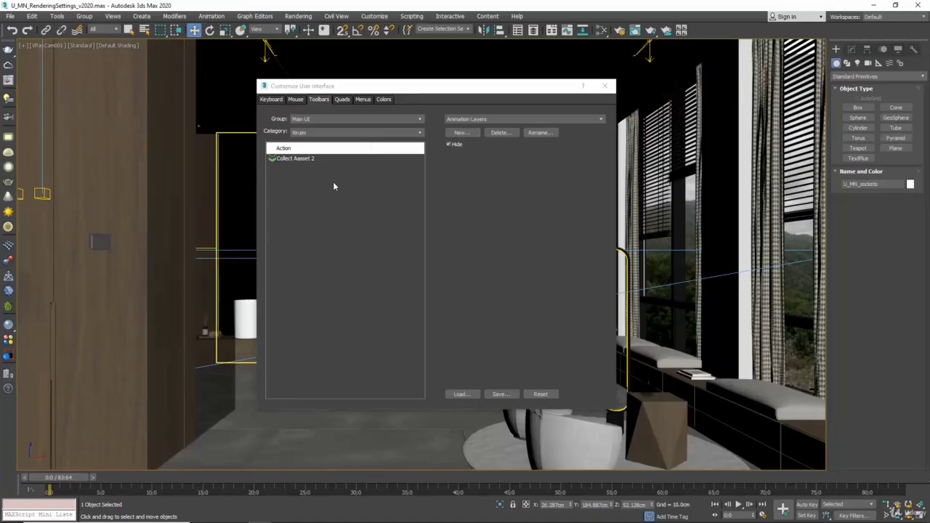
pyautogui.moveTo(299, 159); pyautogui.dragTo(104, 250)
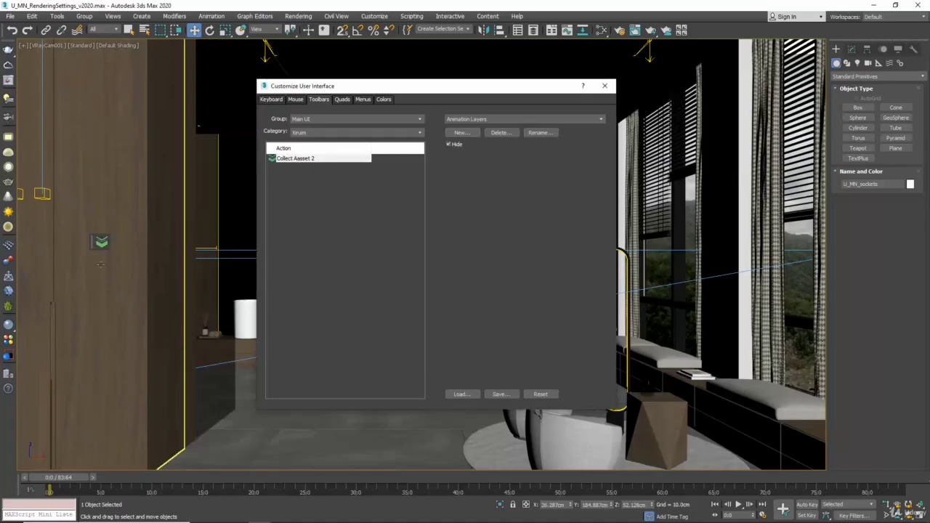
pyautogui.moveTo(91, 245); pyautogui.dragTo(702, 31)
pyautogui.click(605, 86)
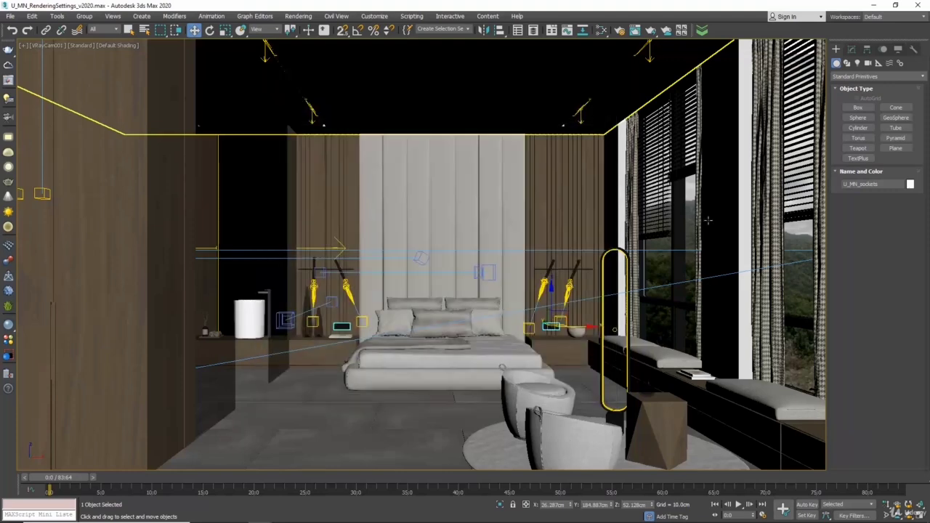
# Launch Collect Asset and set its selected directory for collecting assets to a new Desktop folder named archive.
pyautogui.click(701, 32)
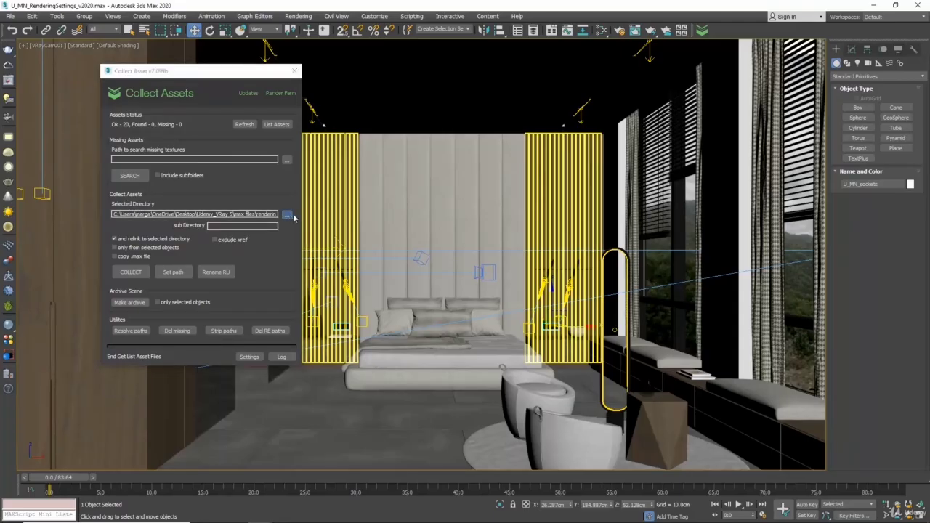
pyautogui.click(288, 214)
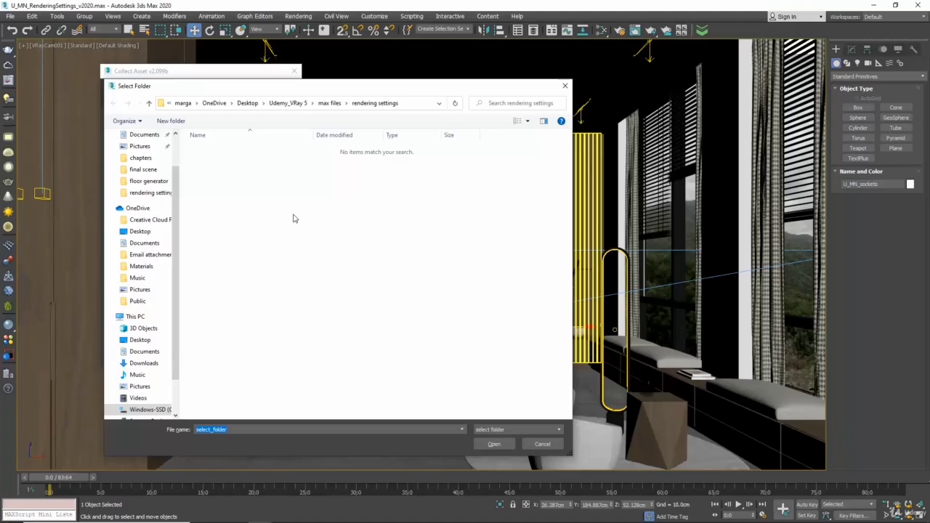
pyautogui.scroll(2, 177, 177)
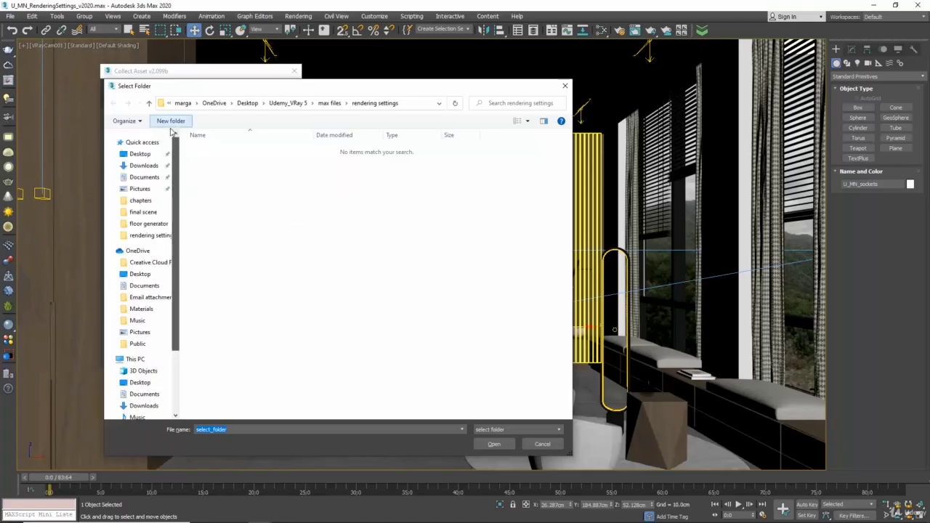
pyautogui.click(145, 155)
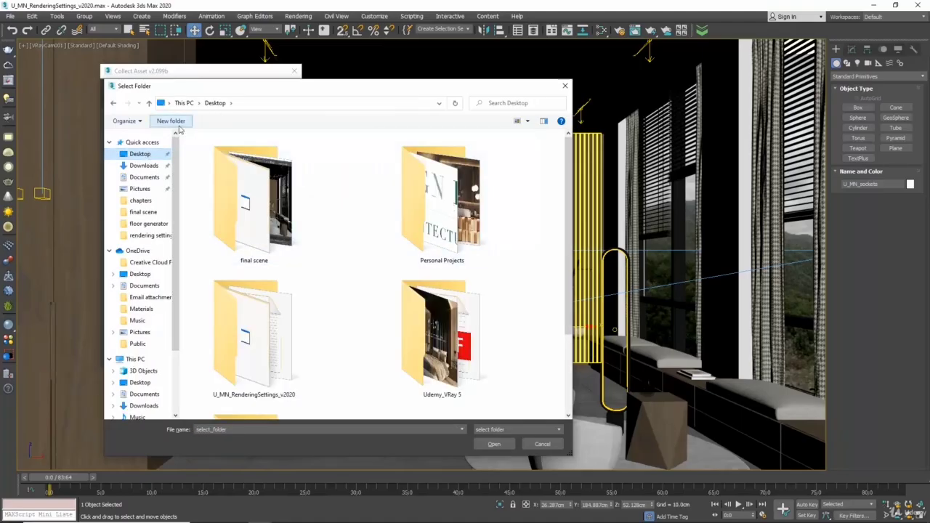
pyautogui.click(172, 122)
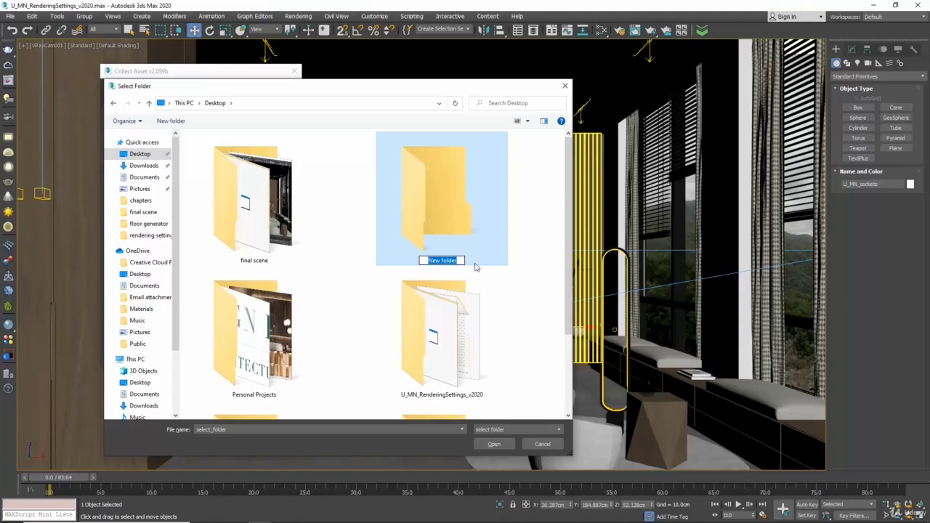
pyautogui.write('archive')
pyautogui.press('Return')
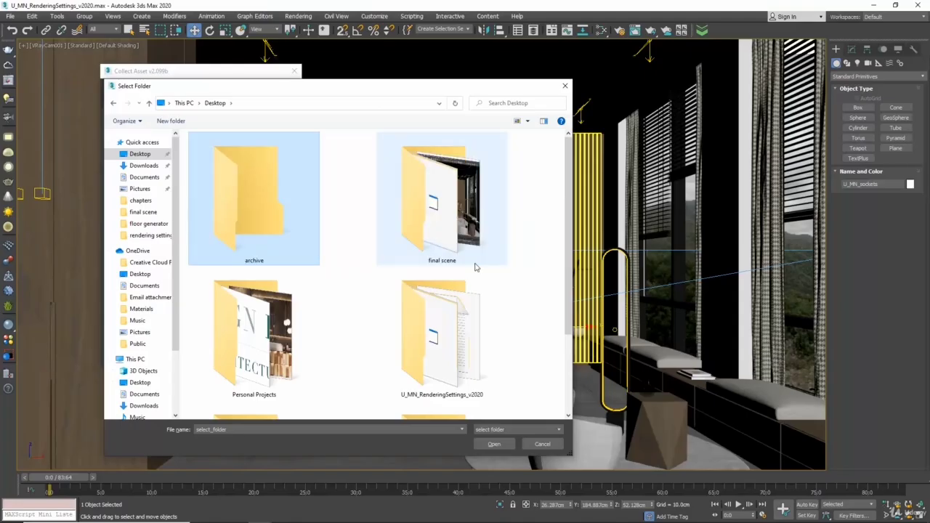
pyautogui.press('Return')
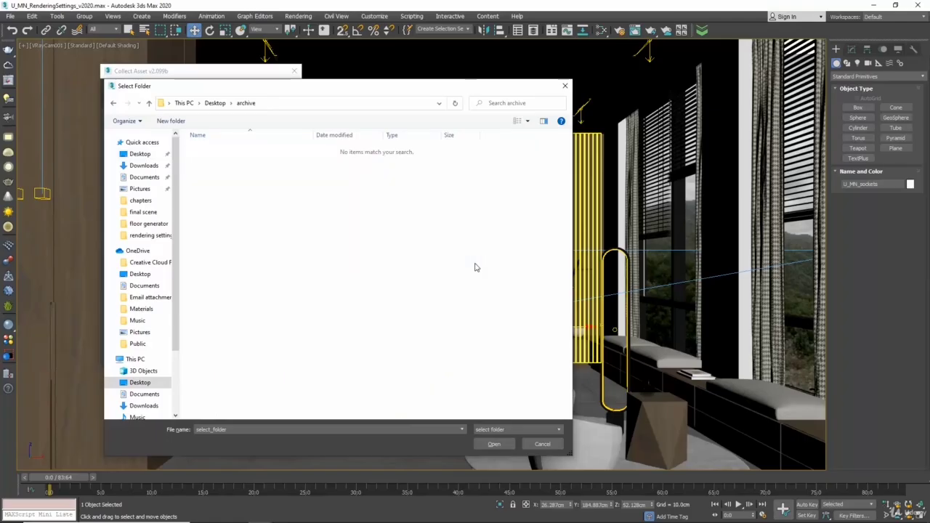
pyautogui.click(493, 444)
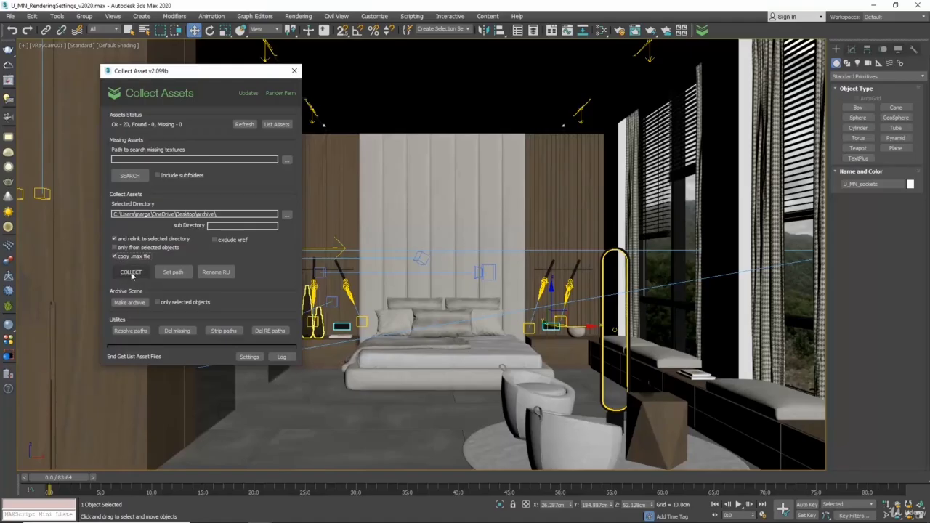
# Collect all scene assets into the archive folder with relinking and a copy of the .max file, and minimize 3ds Max.
pyautogui.click(131, 273)
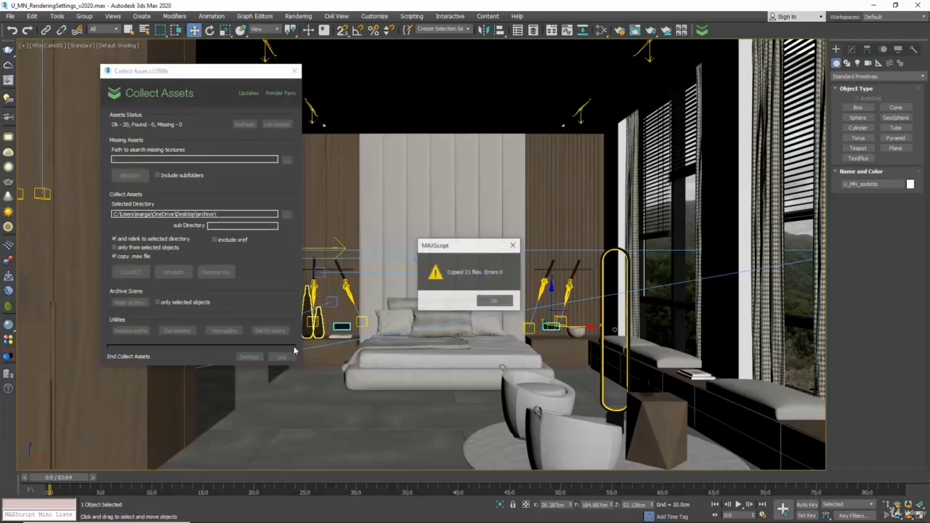
pyautogui.click(494, 301)
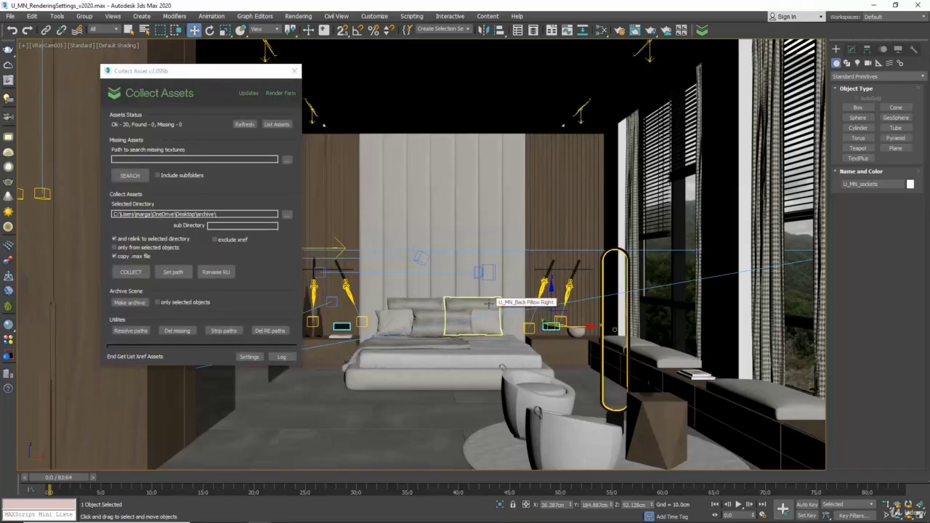
pyautogui.click(879, 5)
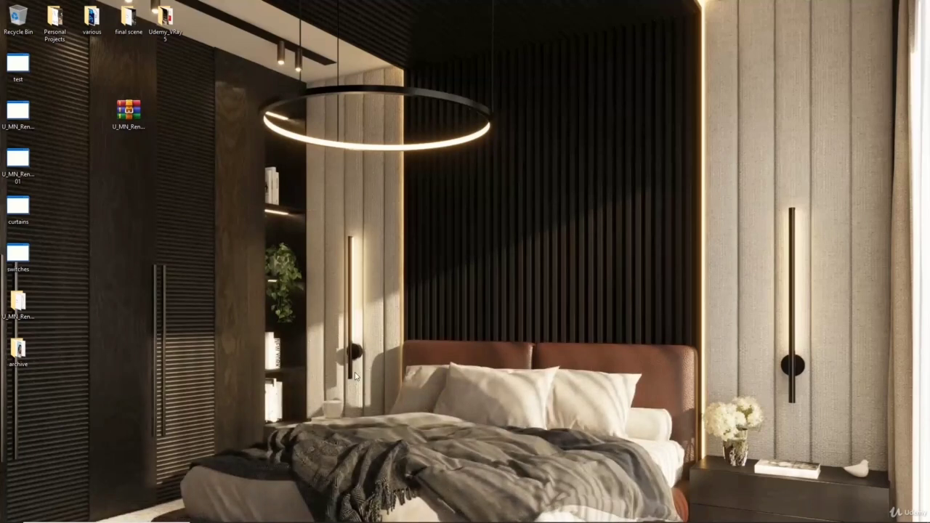
# On the Windows desktop, set the archive folder apart, examine its collected textures and the U_MN_RenderingSettings_v2020 scene file, and close it.
pyautogui.moveTo(22, 354); pyautogui.dragTo(246, 118)
pyautogui.doubleClick(242, 113)
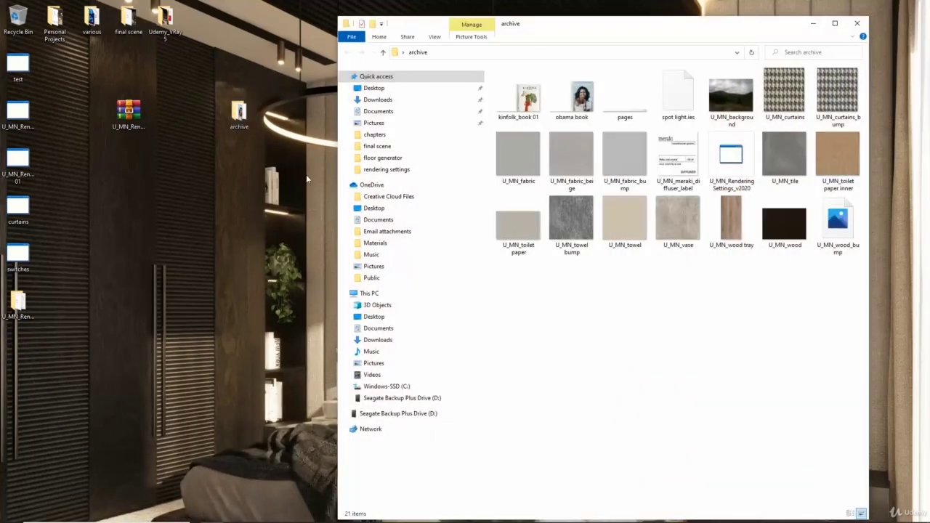
pyautogui.click(731, 157)
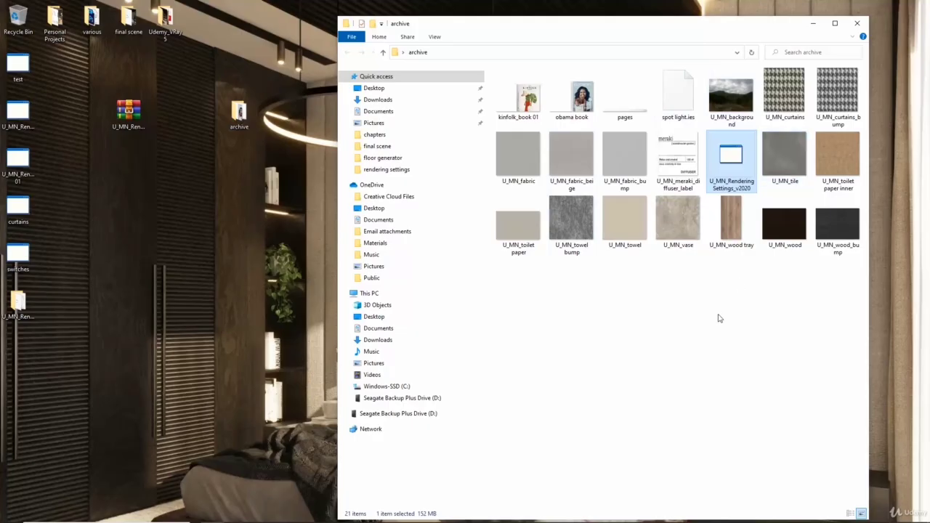
pyautogui.click(858, 23)
# Compress the archive folder into a zip file and place it on the desktop below the U_MN_RenderingSettings_v2020 archive.
pyautogui.moveTo(238, 111)
pyautogui.mouseDown()
pyautogui.moveTo(236, 180)
pyautogui.moveTo(238, 113)
pyautogui.mouseUp()
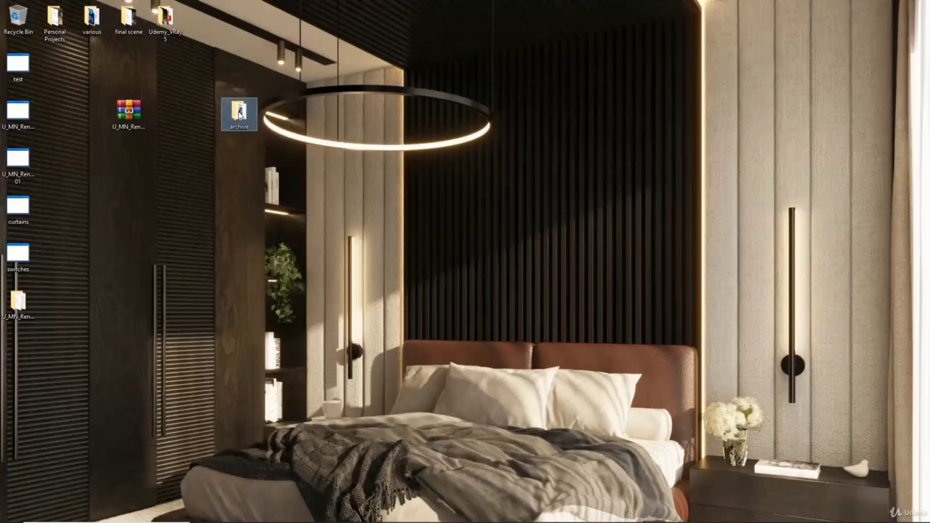
pyautogui.rightClick(238, 113)
pyautogui.moveTo(298, 231)
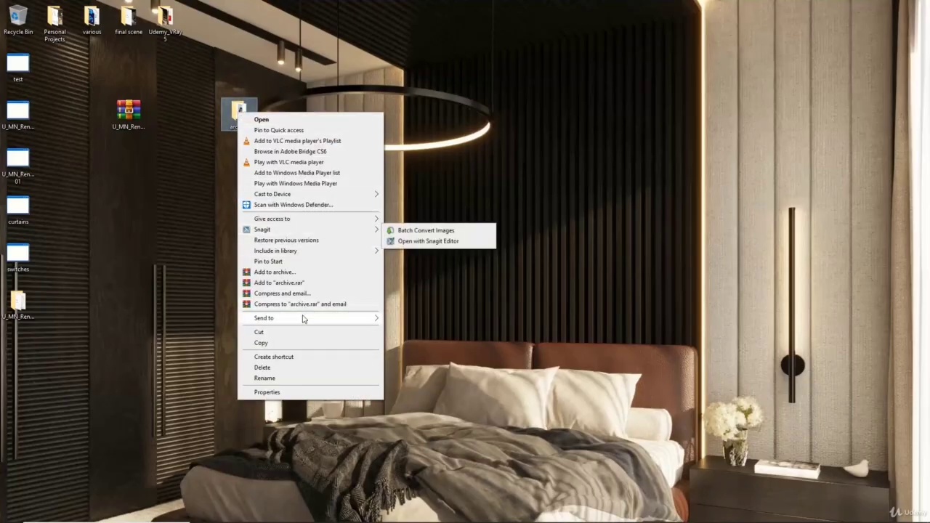
pyautogui.moveTo(303, 317)
pyautogui.click(400, 334)
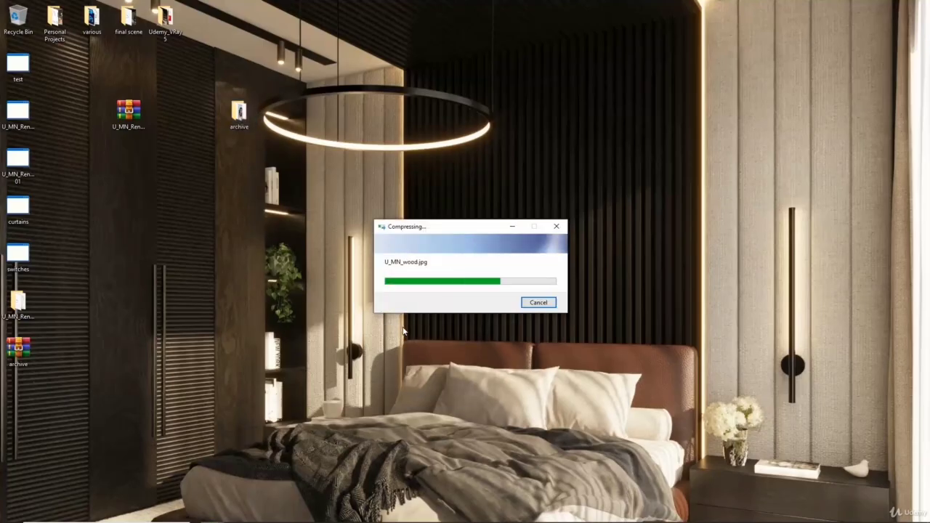
pyautogui.click(117, 333)
pyautogui.moveTo(20, 354); pyautogui.dragTo(134, 211)
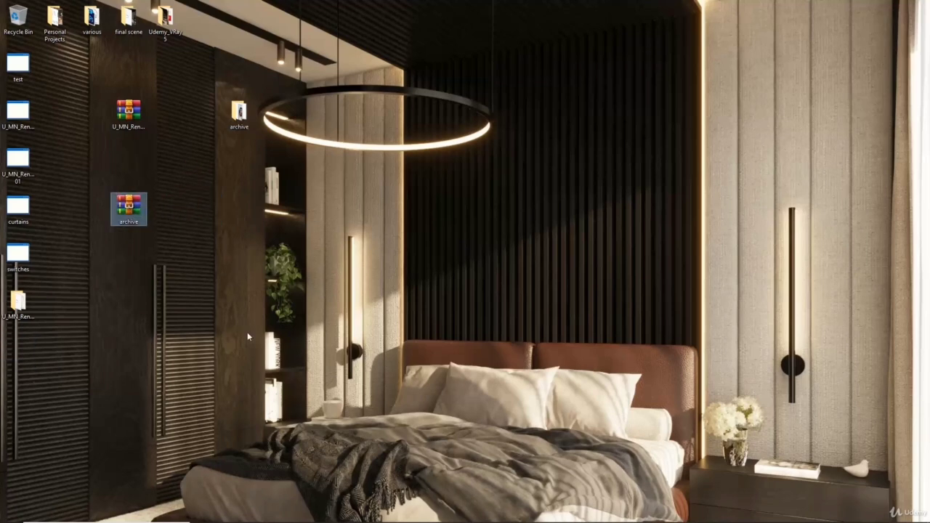